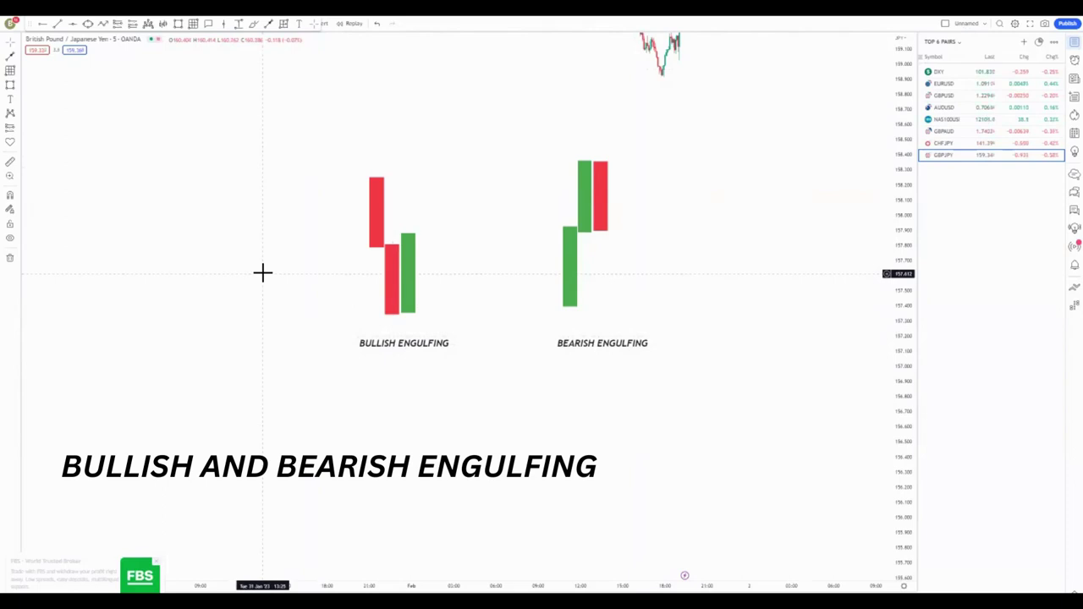
pyautogui.click(13, 57)
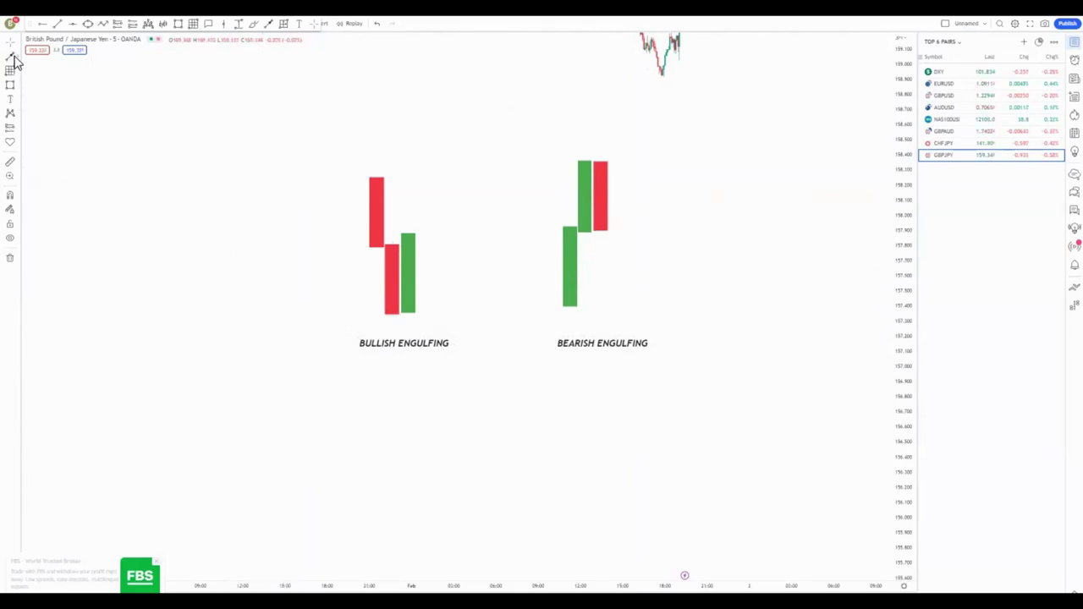
pyautogui.click(261, 96)
pyautogui.click(314, 217)
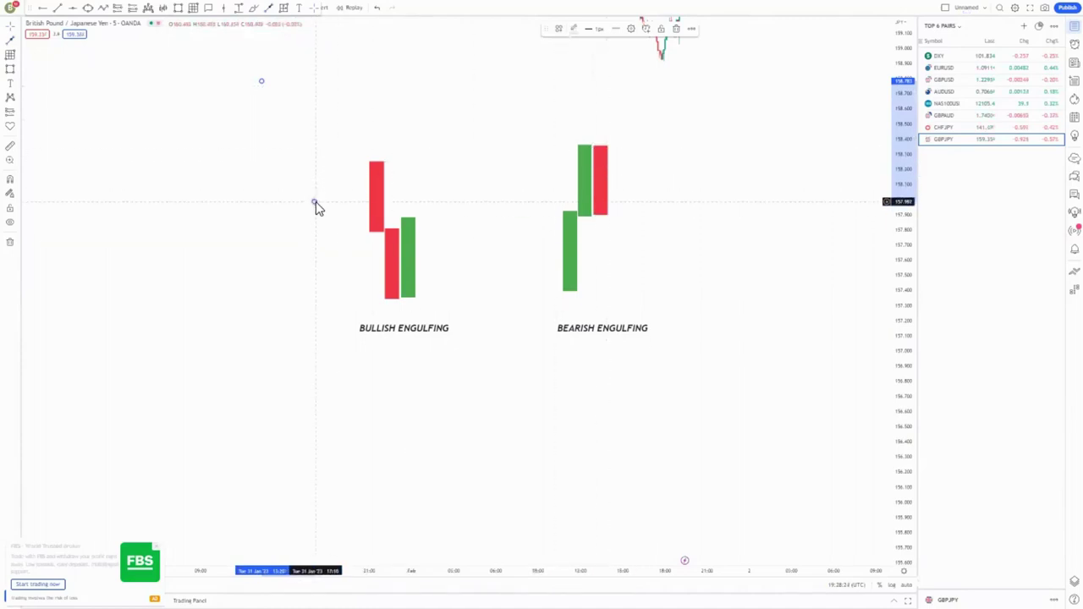
pyautogui.click(319, 205)
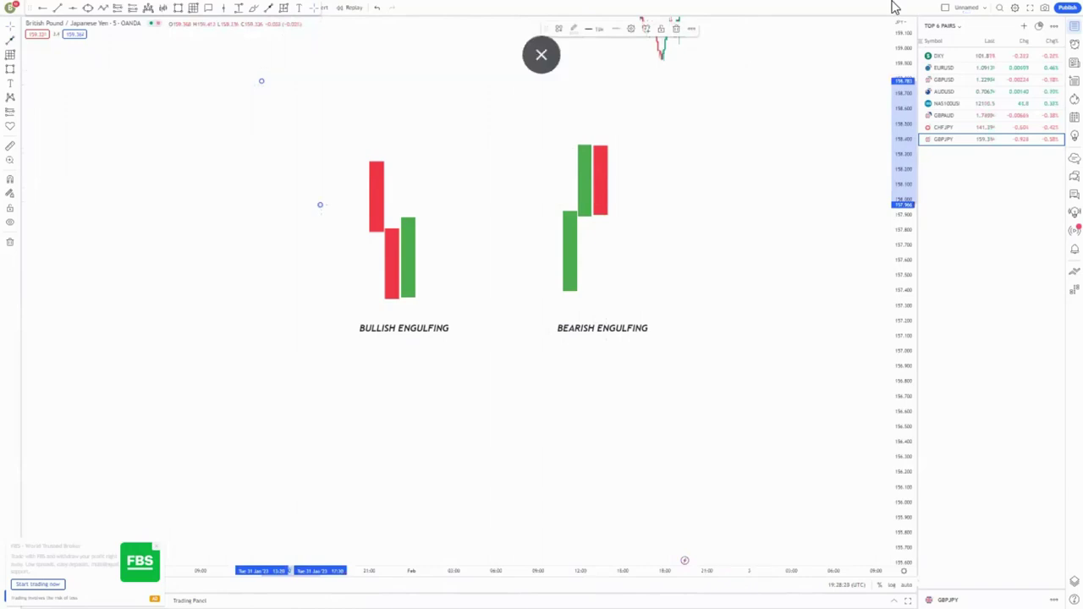
pyautogui.click(575, 30)
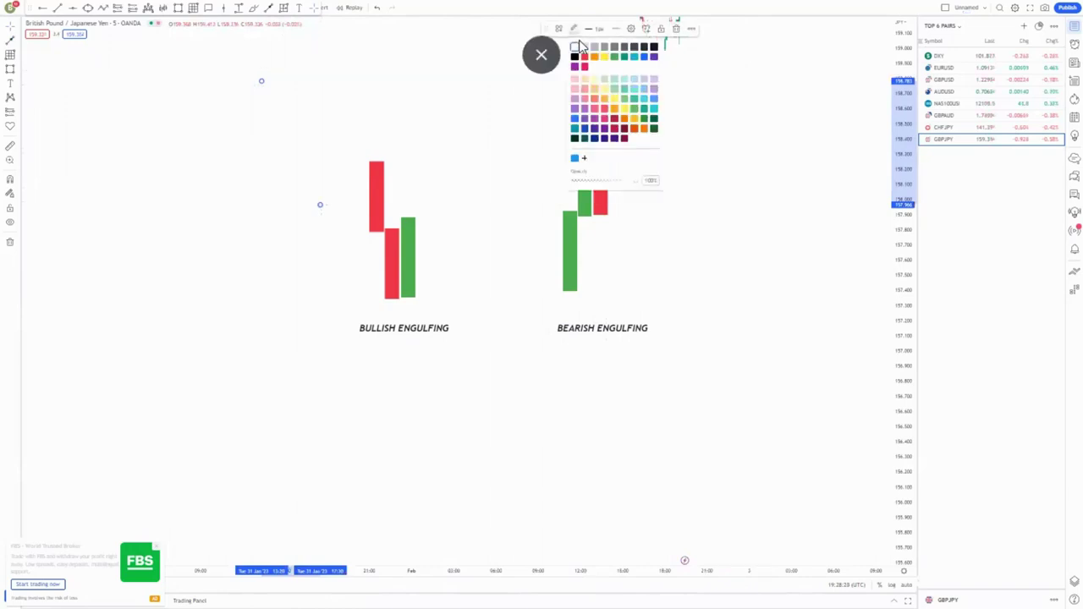
pyautogui.click(643, 55)
pyautogui.moveTo(322, 208); pyautogui.dragTo(348, 208)
pyautogui.rightClick(347, 207)
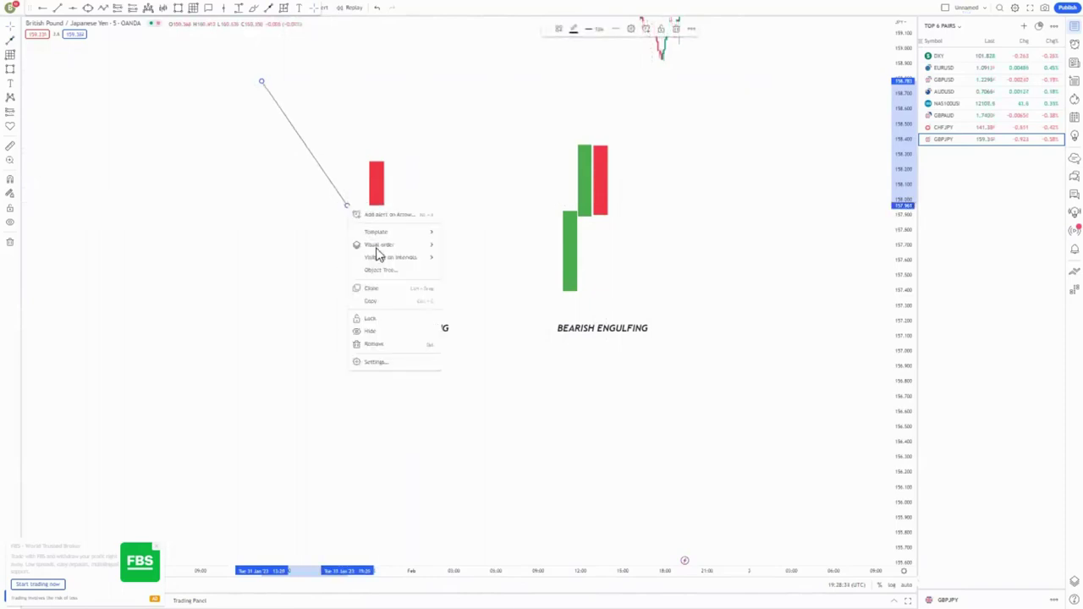
pyautogui.click(379, 345)
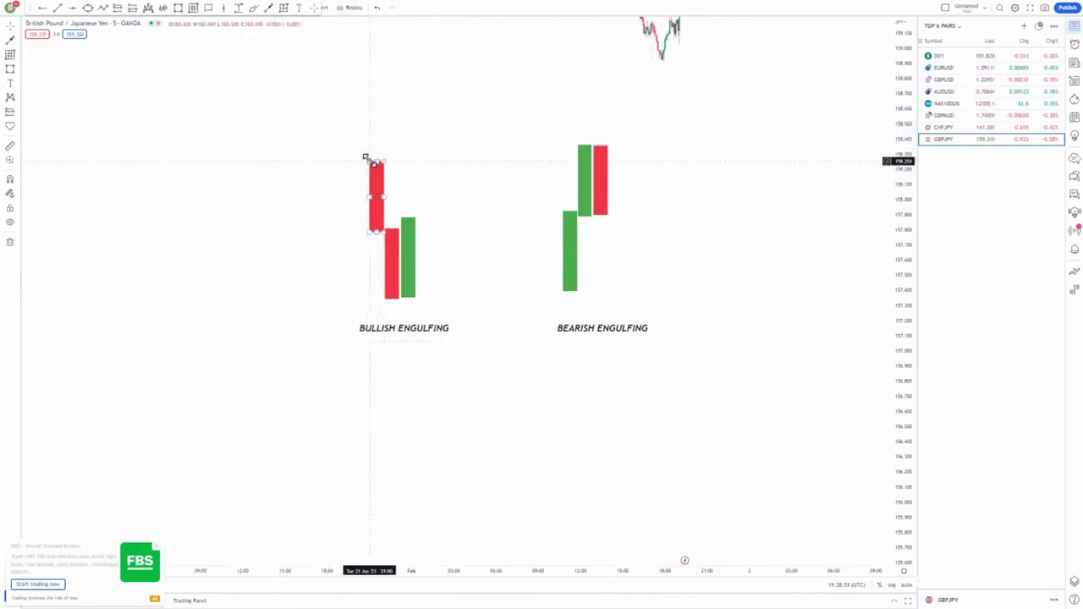
# - Clone the first red candle of the bullish engulfing drawing and place the copy above and left of it, extending the downtrend
pyautogui.rightClick(376, 162)
pyautogui.click(403, 227)
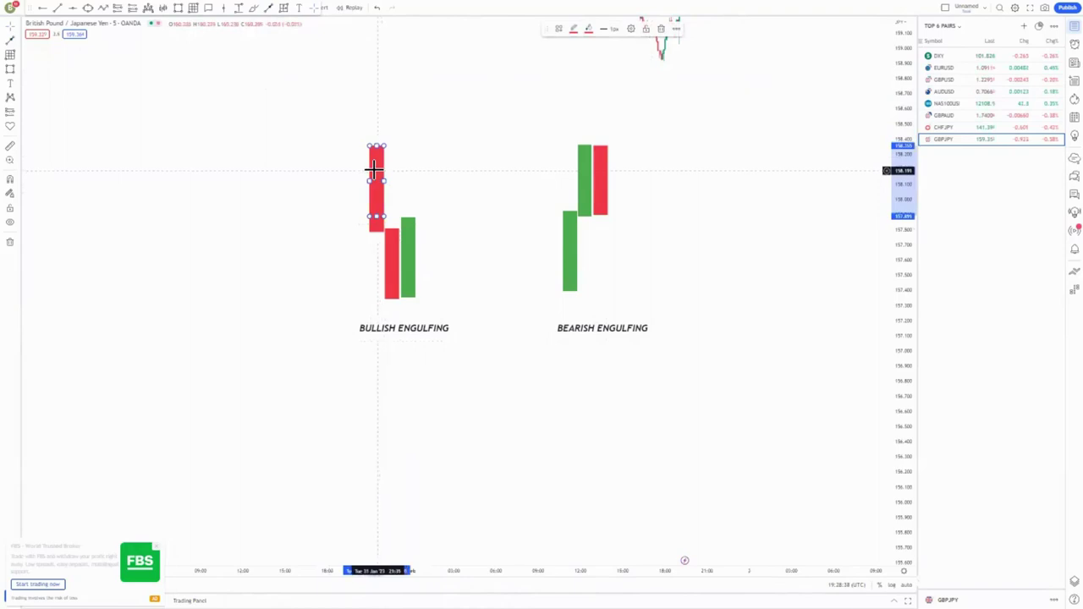
pyautogui.moveTo(373, 162); pyautogui.dragTo(357, 115)
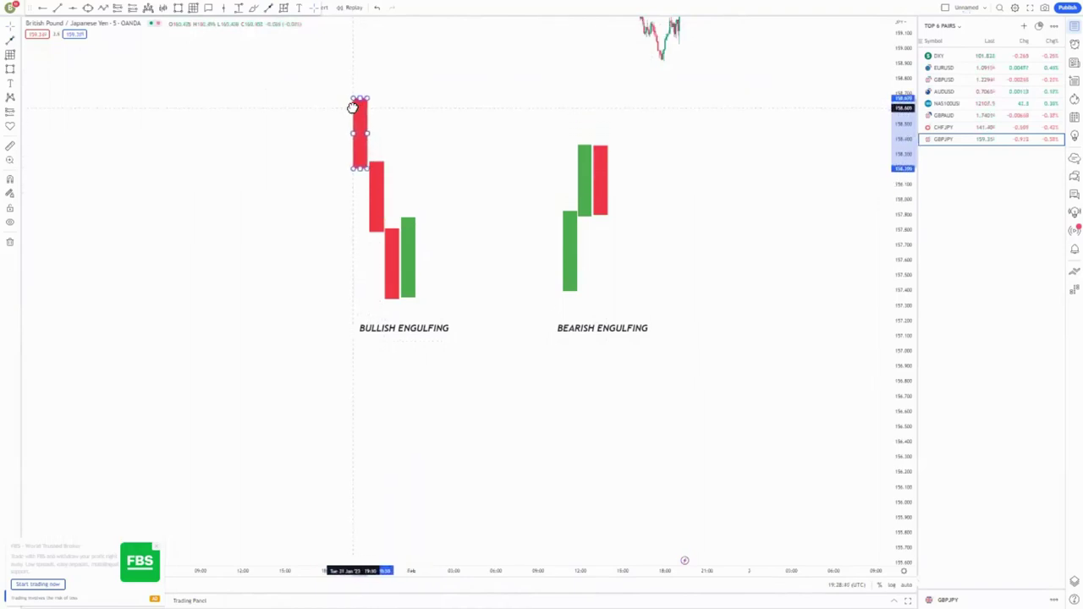
pyautogui.click(506, 243)
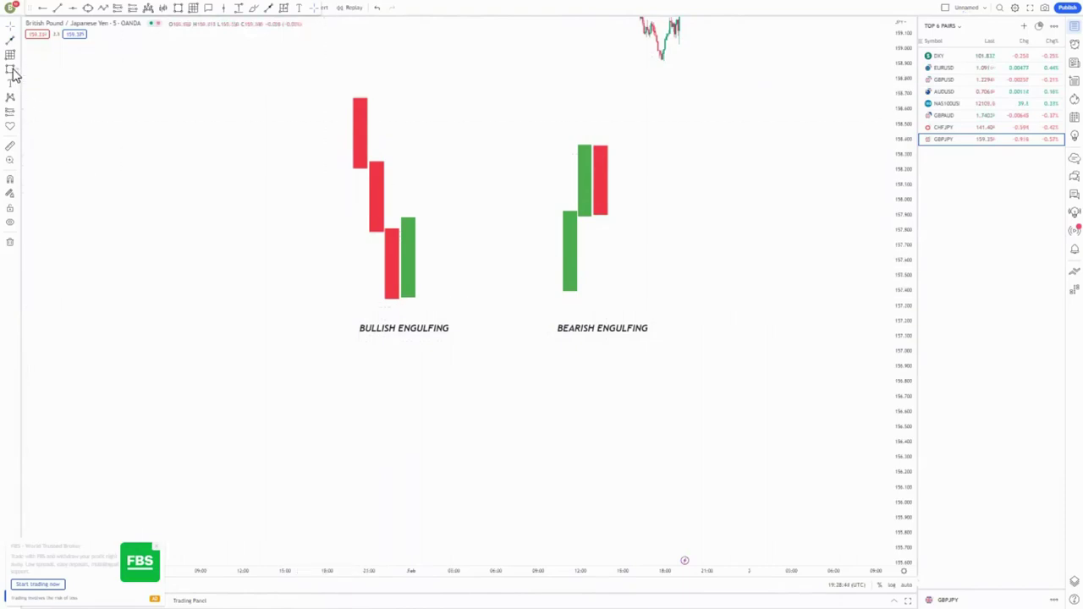
pyautogui.moveTo(307, 296); pyautogui.dragTo(446, 309)
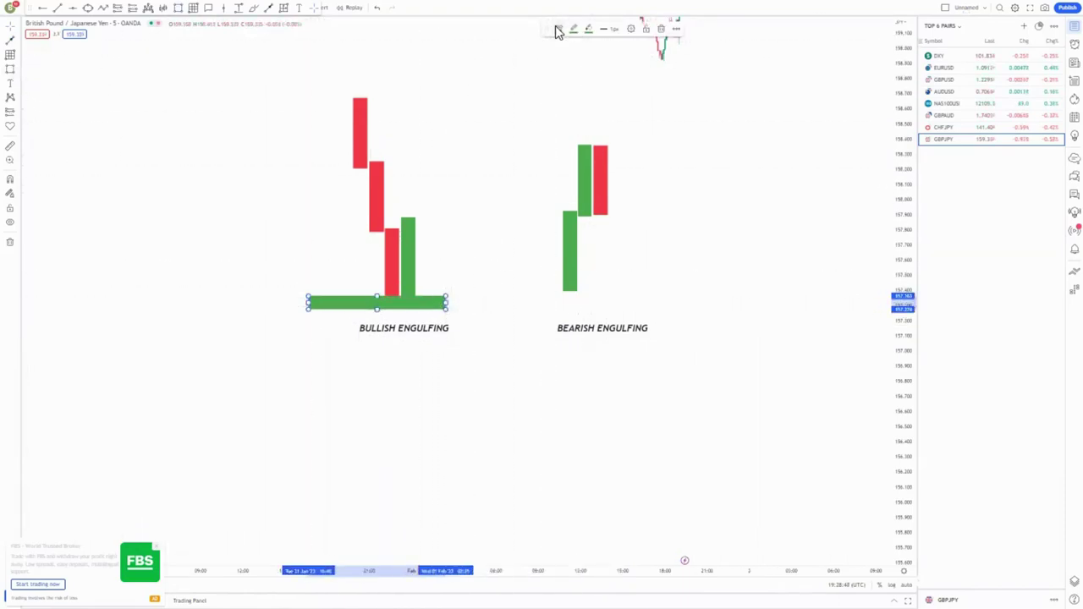
pyautogui.click(631, 30)
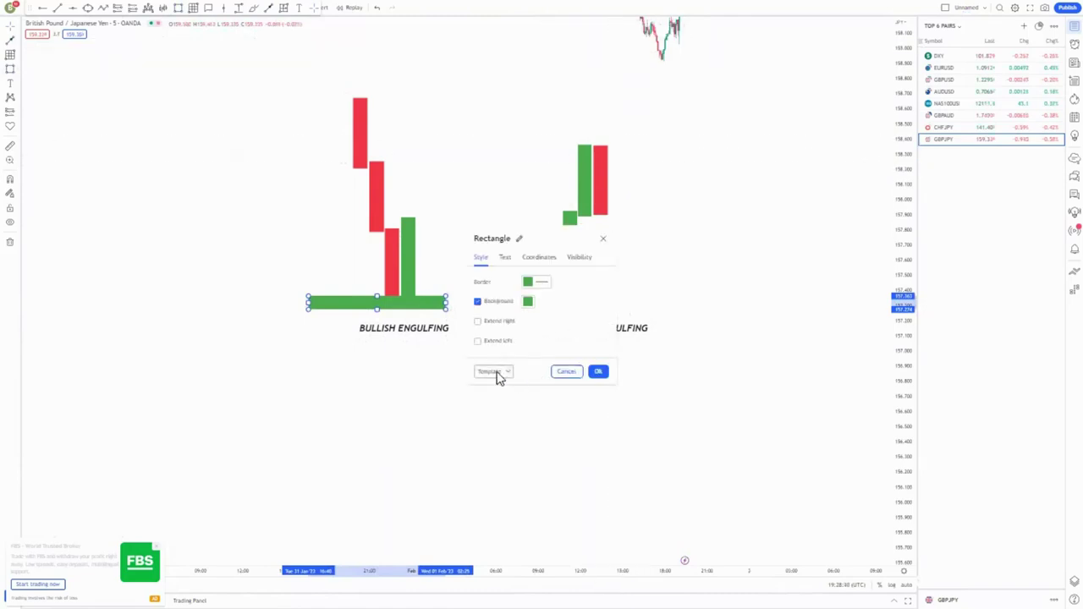
pyautogui.click(498, 399)
pyautogui.click(435, 380)
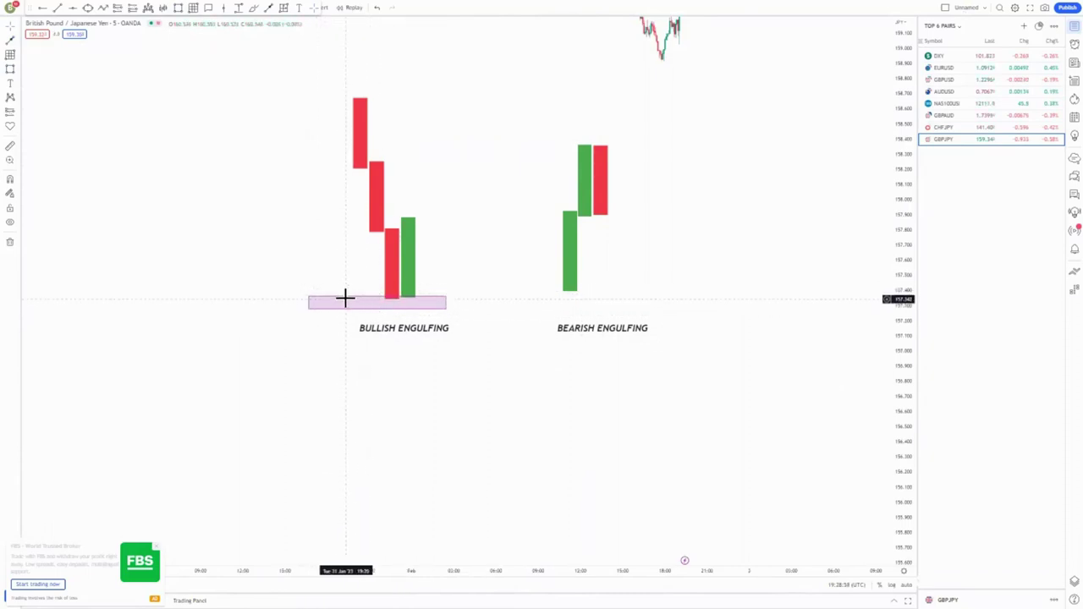
pyautogui.press('Delete')
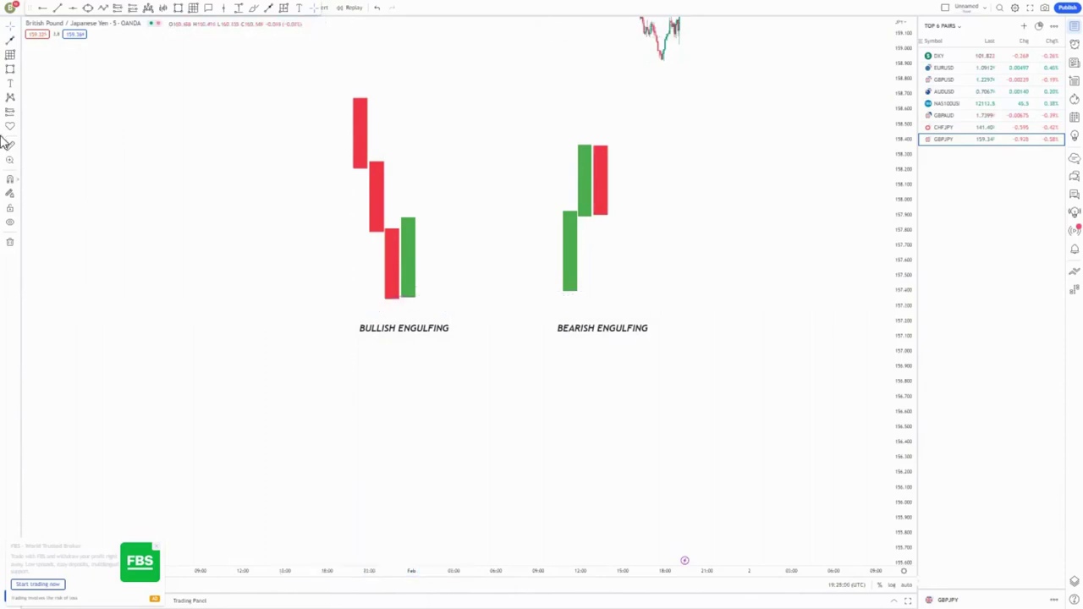
# - Draw a horizontal ray along the base of the bullish engulfing candles and colour it black
pyautogui.click(15, 42)
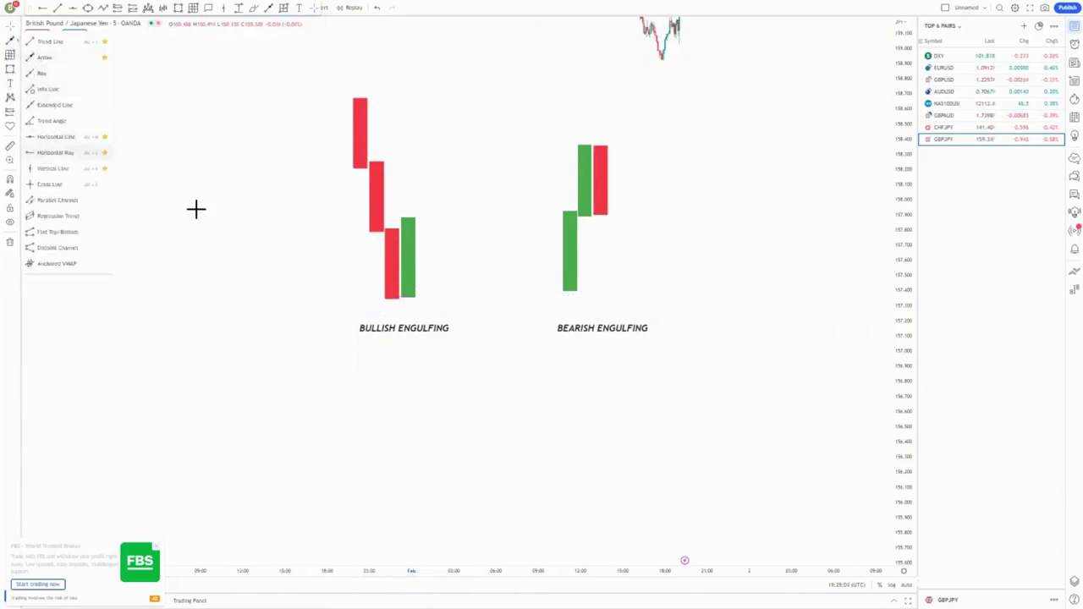
pyautogui.click(296, 298)
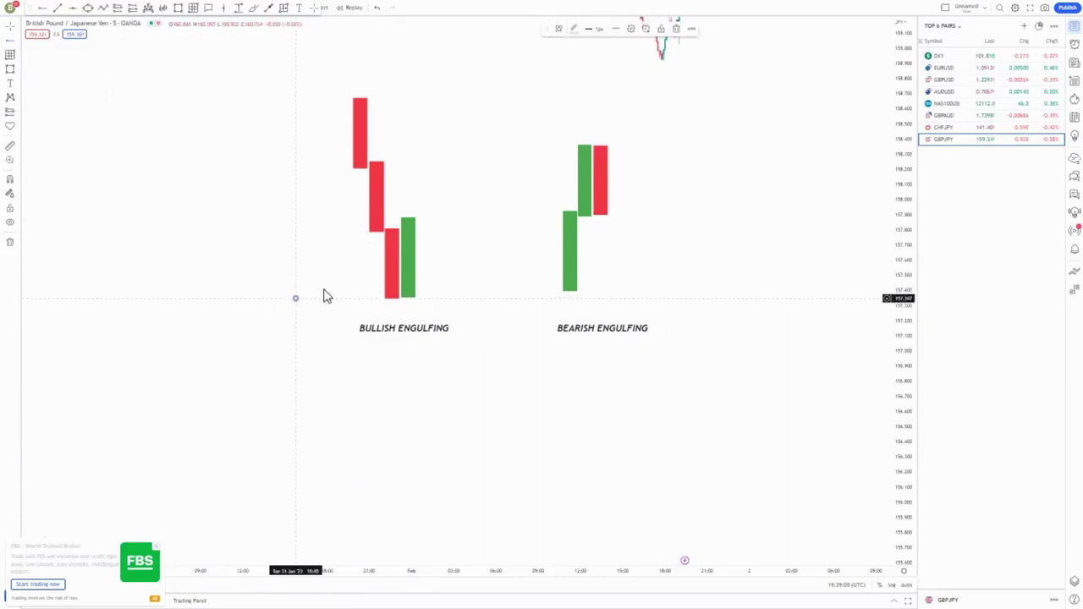
pyautogui.click(573, 28)
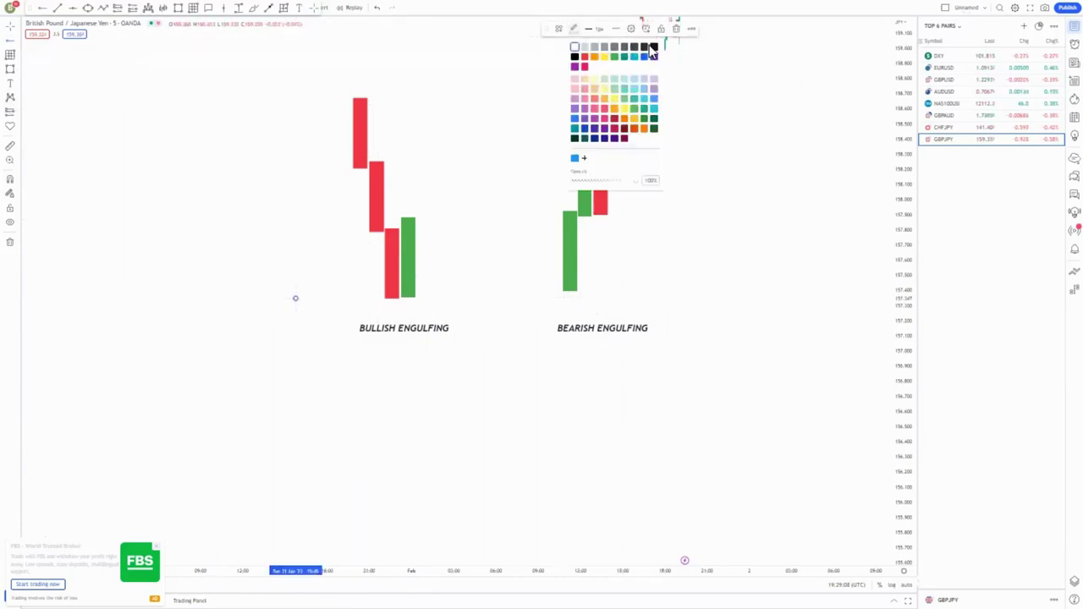
pyautogui.click(652, 47)
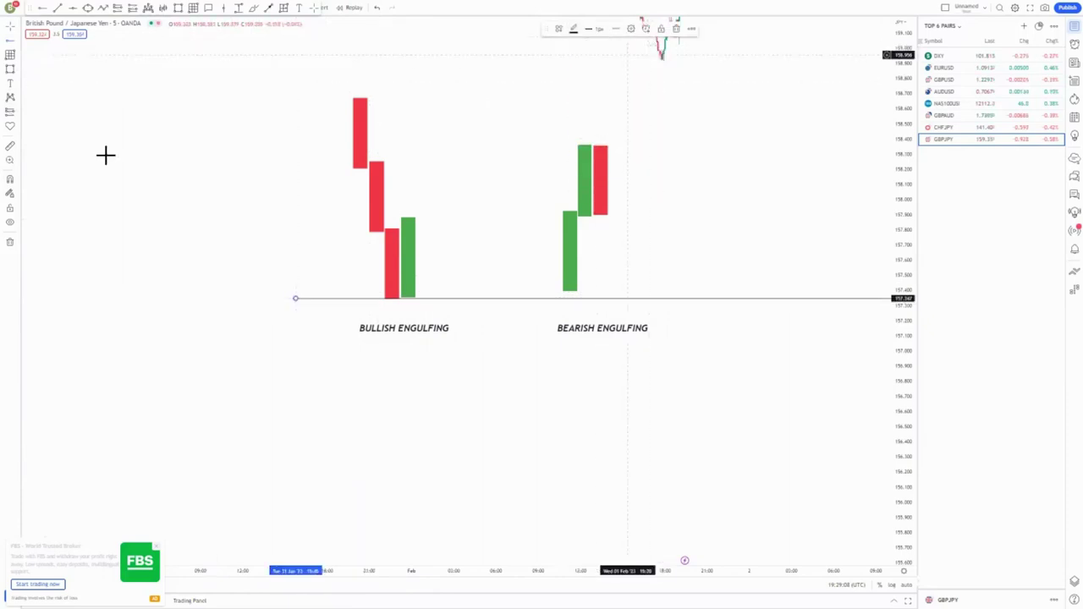
# - Shrink the green candle of the bullish pattern, then stretch its top back up to slightly above the adjacent red candle
pyautogui.click(12, 113)
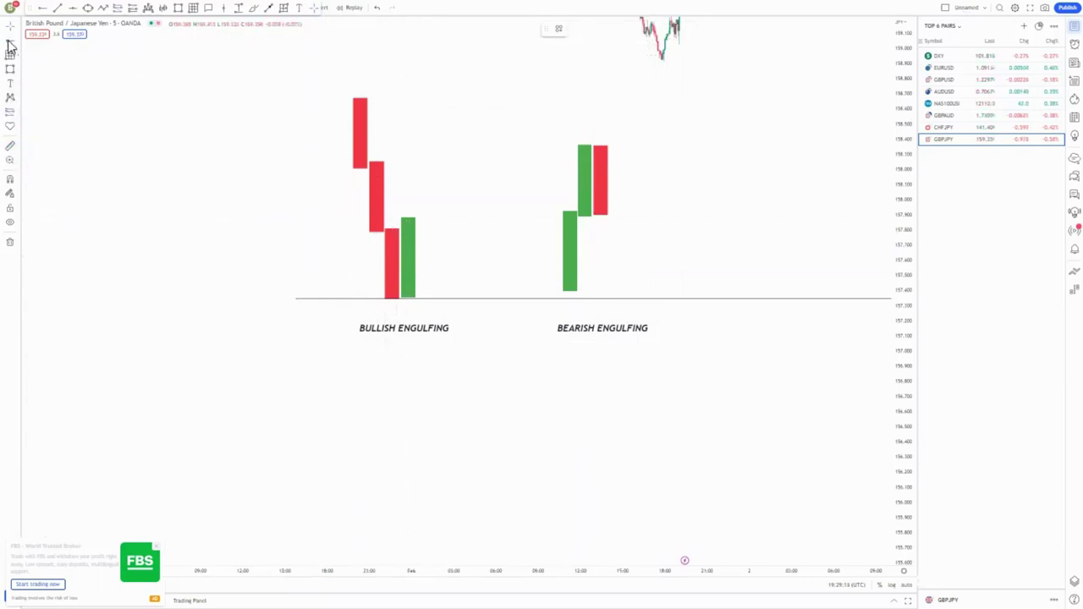
pyautogui.click(409, 220)
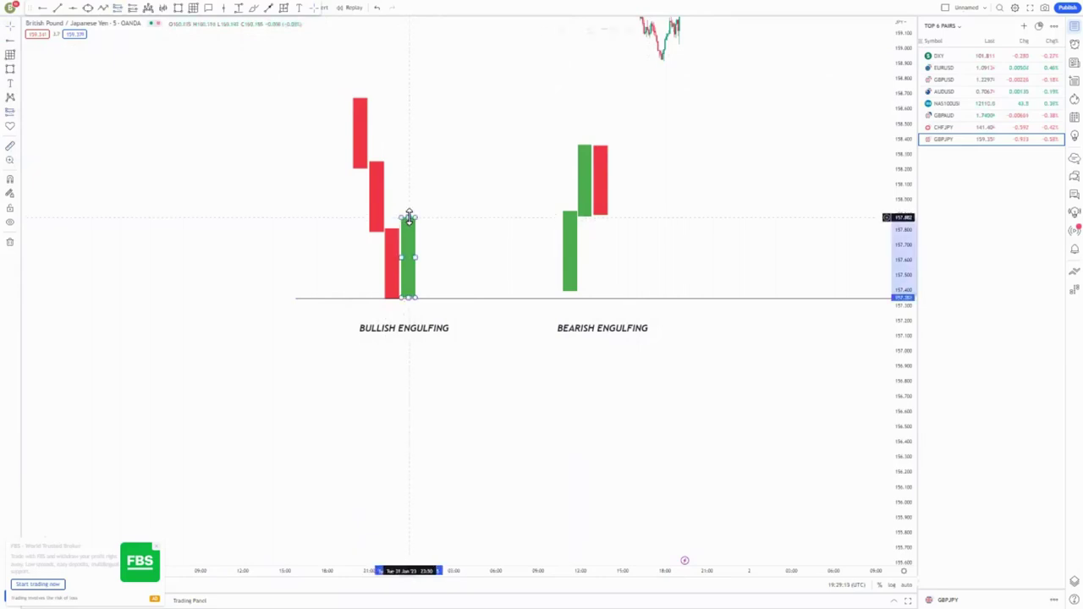
pyautogui.moveTo(409, 221); pyautogui.dragTo(406, 269)
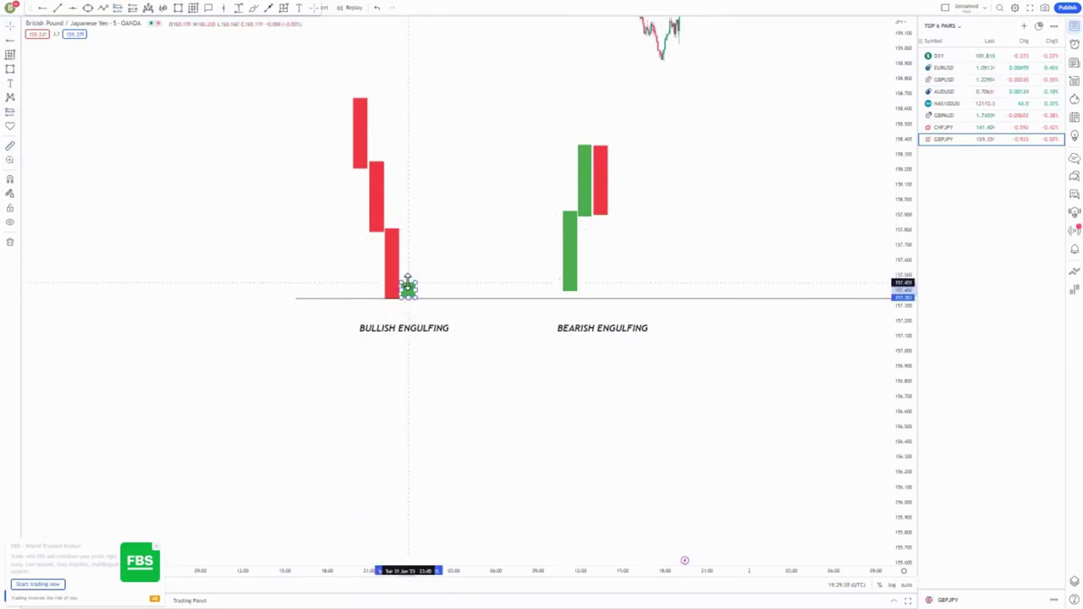
pyautogui.moveTo(407, 283); pyautogui.dragTo(413, 232)
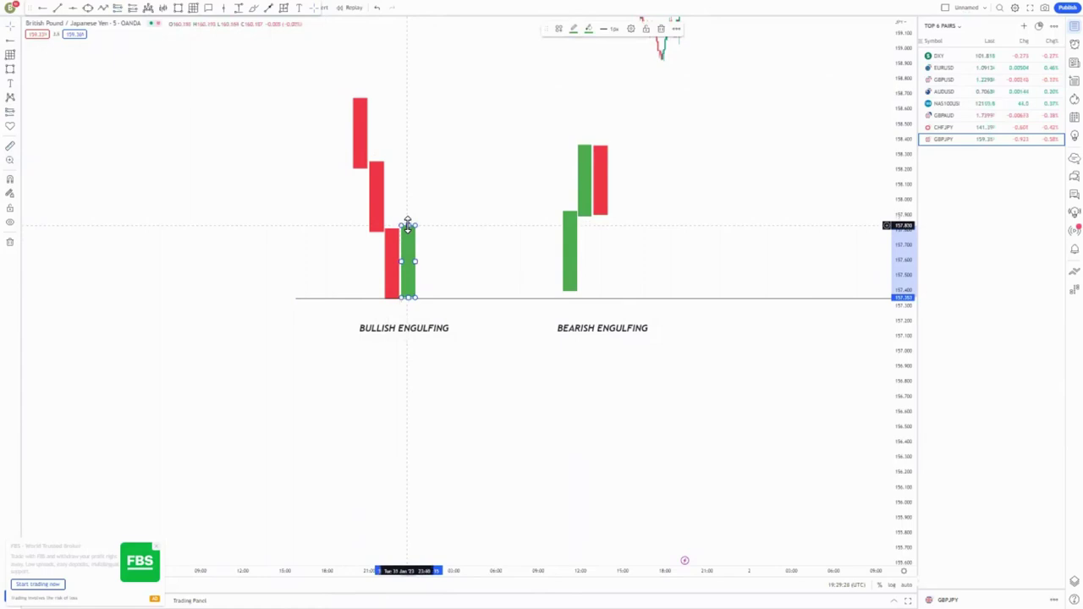
pyautogui.moveTo(407, 224); pyautogui.dragTo(407, 222)
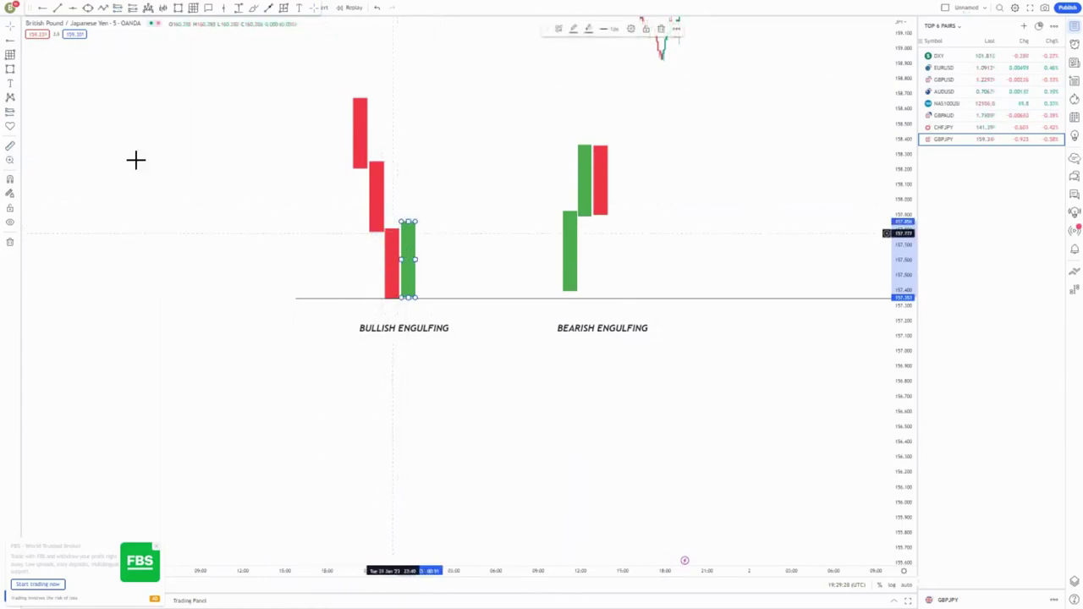
# - Place a long position at the green engulfing candle's top, with the stop about 0.608 below entry and the target about 1.058 above
pyautogui.click(17, 114)
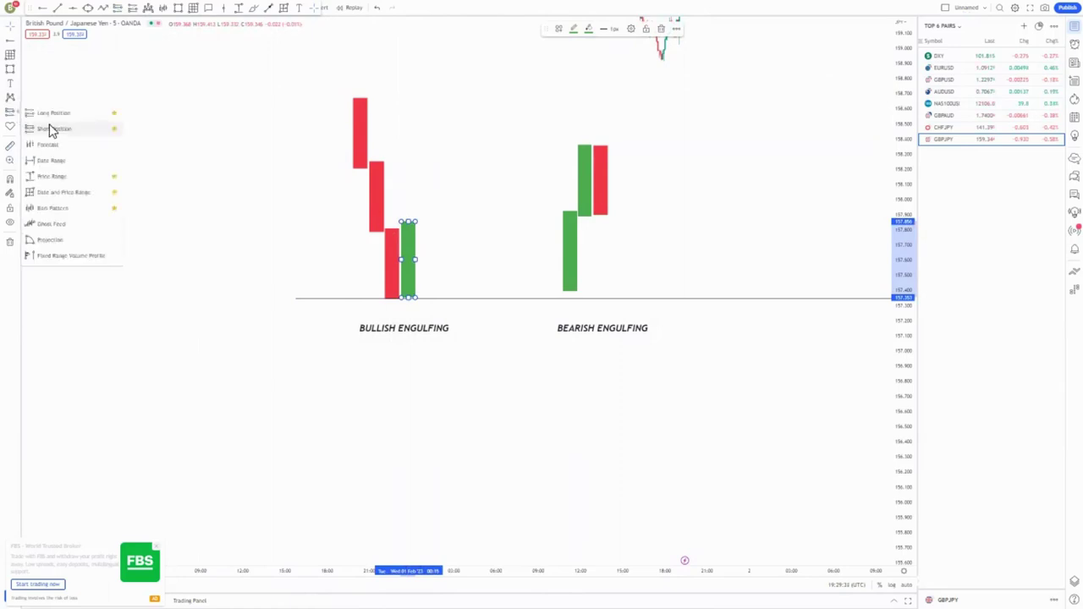
pyautogui.click(61, 113)
pyautogui.click(411, 220)
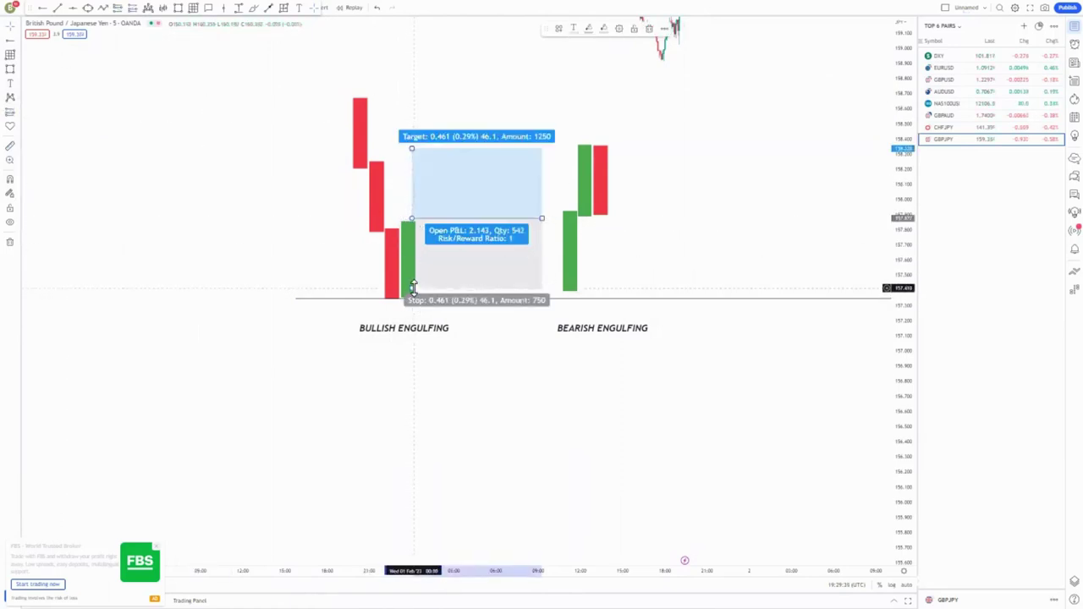
pyautogui.moveTo(412, 292); pyautogui.dragTo(413, 308)
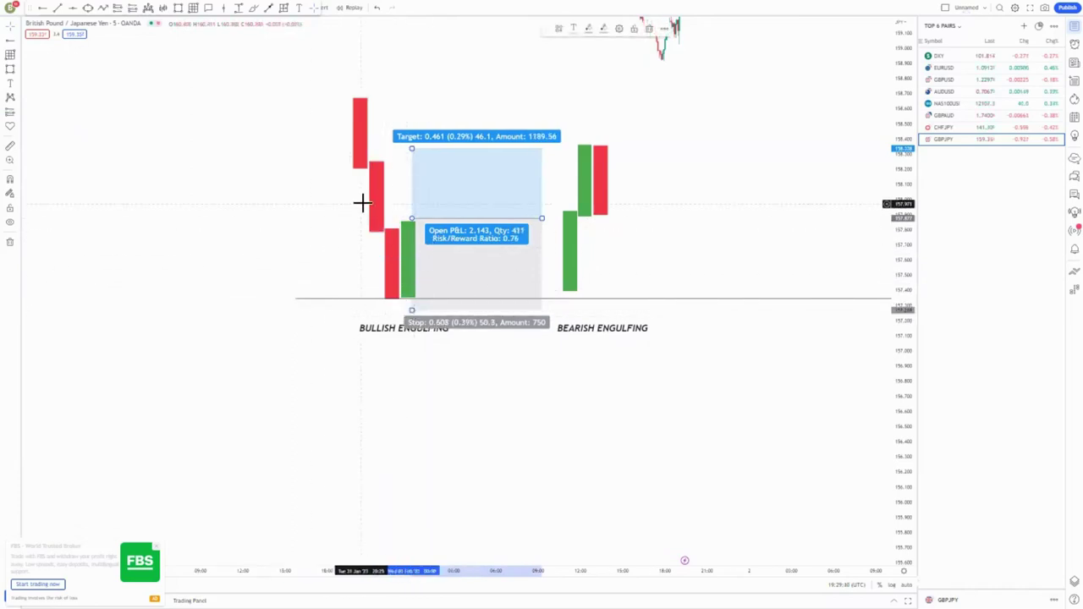
pyautogui.moveTo(412, 148); pyautogui.dragTo(412, 57)
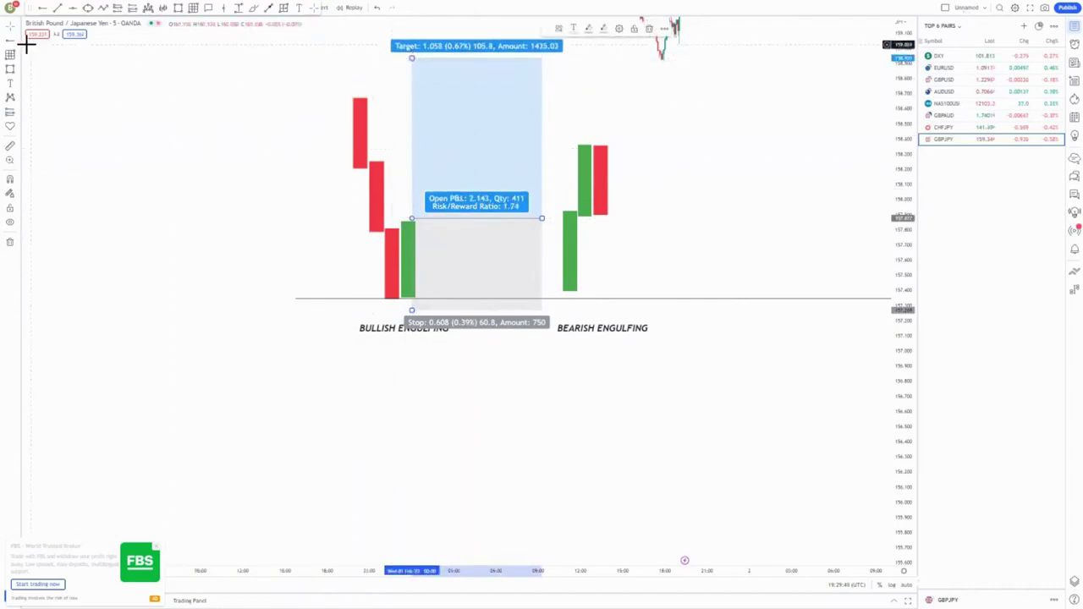
# - Draw a horizontal ray at the top of the highest red candle and lower the long position's target to it, about 0.817 above entry
pyautogui.hotkey('alt', 'h')
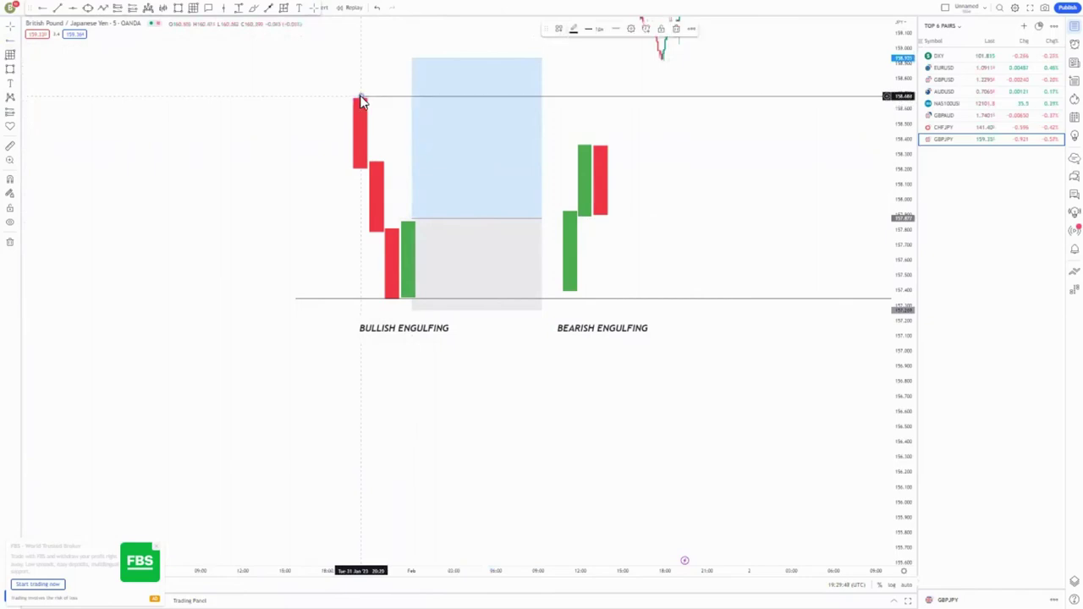
pyautogui.moveTo(413, 57); pyautogui.dragTo(412, 98)
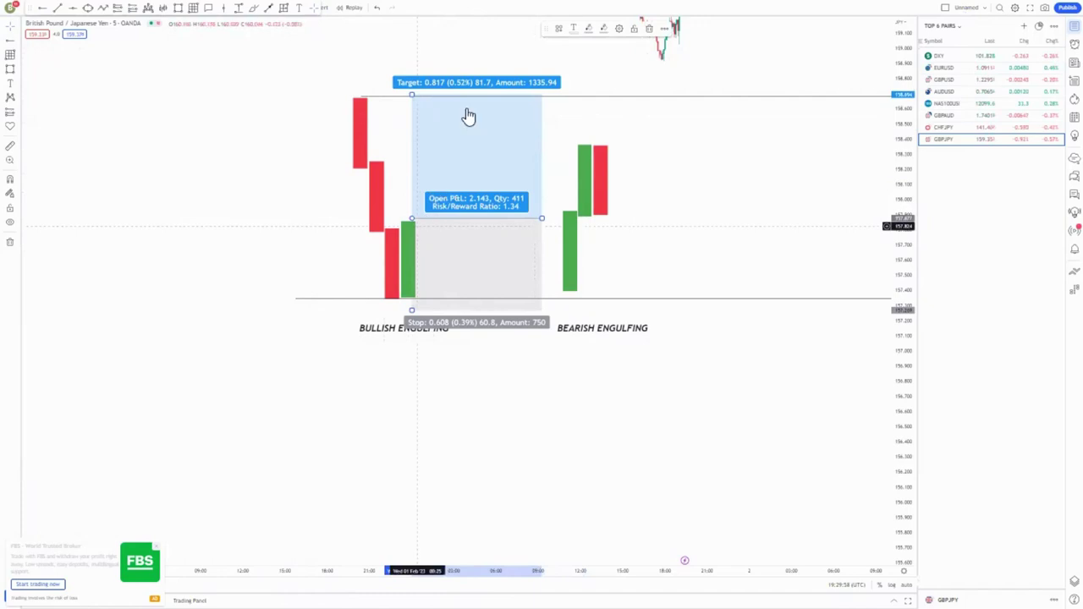
# - Clone the green engulfing candle twice and stack the copies upward as rising candles, the last one crossing the upper ray
pyautogui.rightClick(405, 224)
pyautogui.click(427, 287)
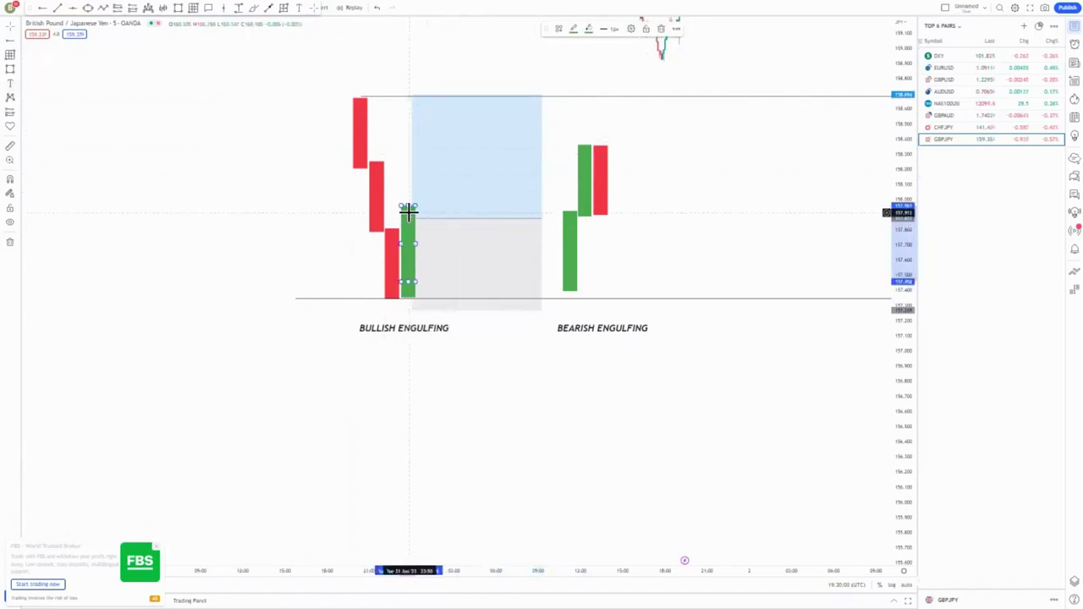
pyautogui.moveTo(403, 218); pyautogui.dragTo(415, 148)
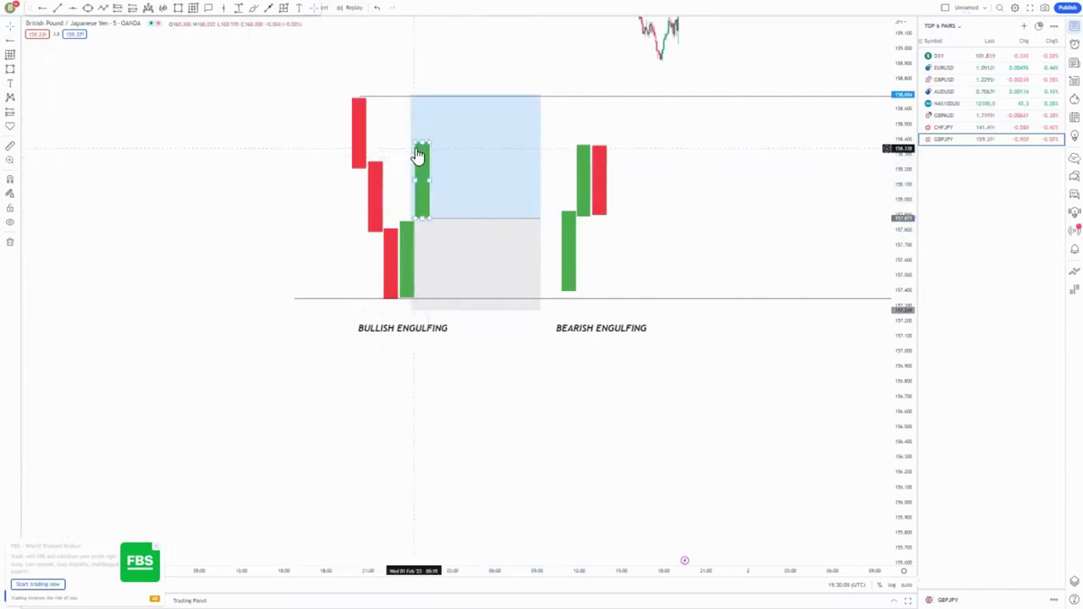
pyautogui.rightClick(415, 148)
pyautogui.click(437, 214)
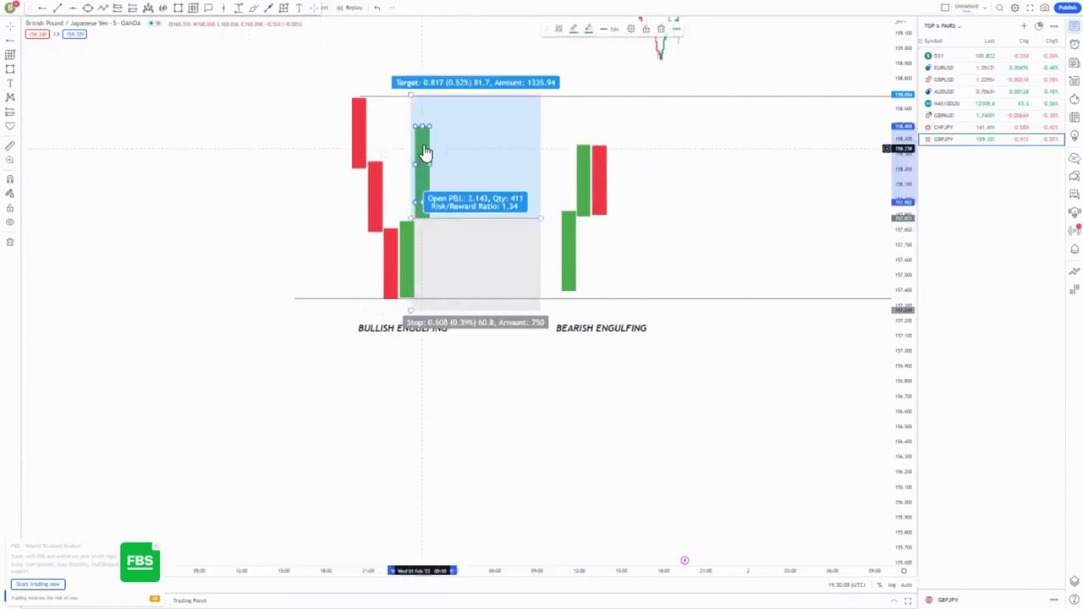
pyautogui.moveTo(427, 142)
pyautogui.mouseDown()
pyautogui.moveTo(438, 119)
pyautogui.moveTo(429, 127)
pyautogui.mouseUp()
pyautogui.moveTo(421, 163)
pyautogui.mouseDown()
pyautogui.moveTo(437, 113)
pyautogui.moveTo(426, 106)
pyautogui.mouseUp()
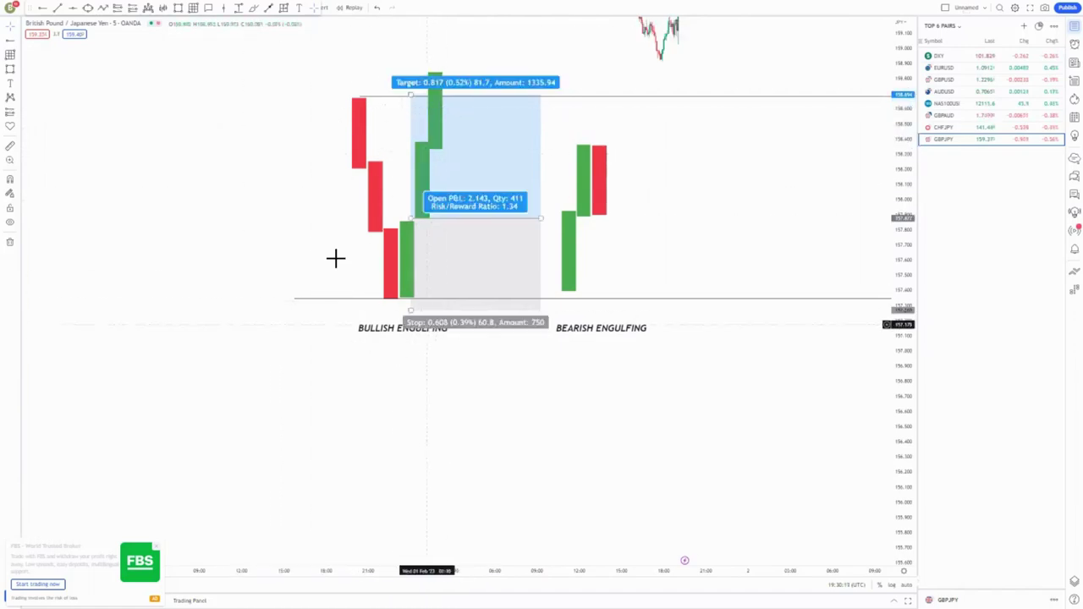
# - Delete the two cloned green candles and the long position from the bullish engulfing drawing
pyautogui.click(438, 83)
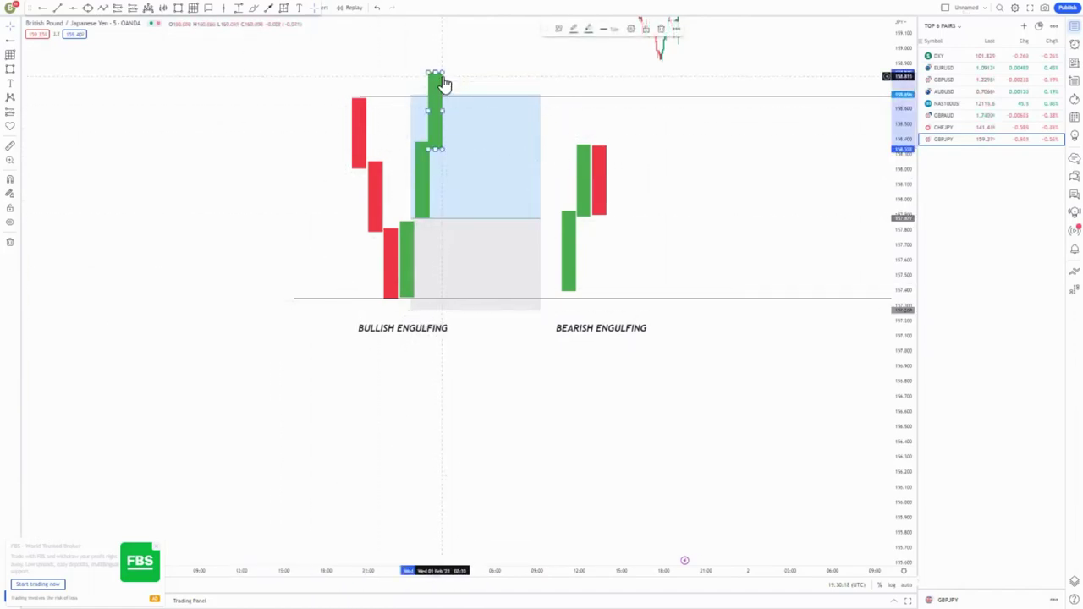
pyautogui.press('Delete')
pyautogui.click(421, 152)
pyautogui.press('Delete')
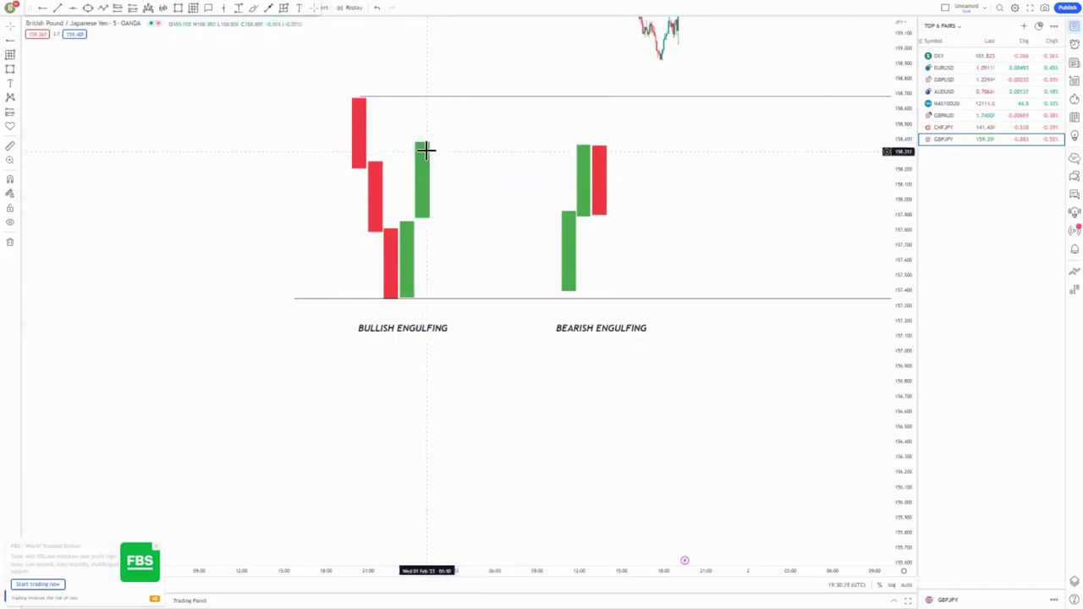
pyautogui.press('Delete')
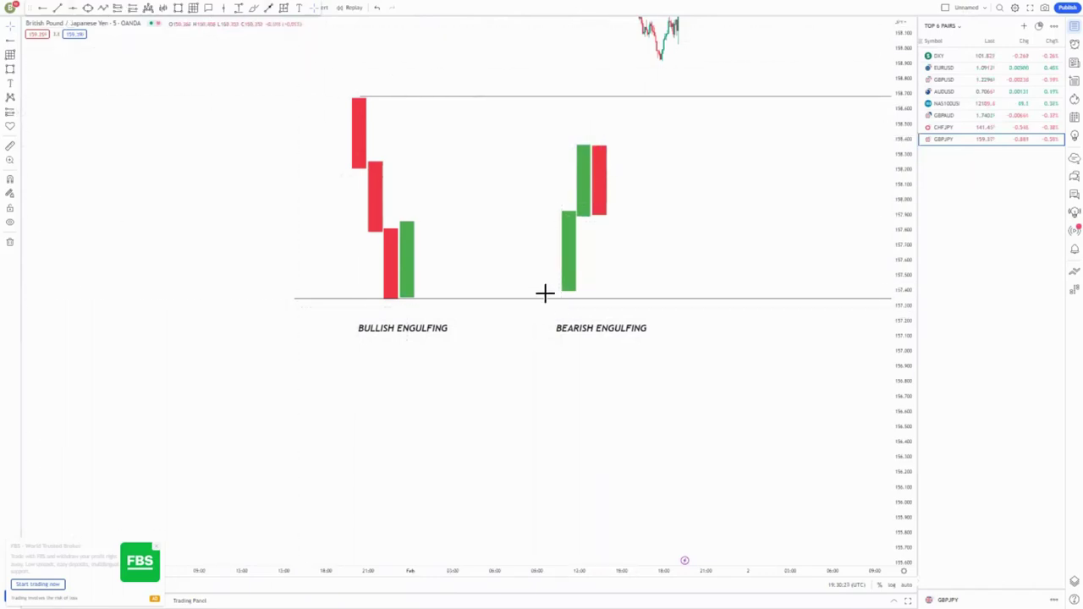
# - Draw an upward arrow from the bottom of the first green bearish-engulfing candle to the upper part of the second
pyautogui.moveTo(564, 291); pyautogui.dragTo(586, 166)
pyautogui.click(682, 247)
pyautogui.click(268, 8)
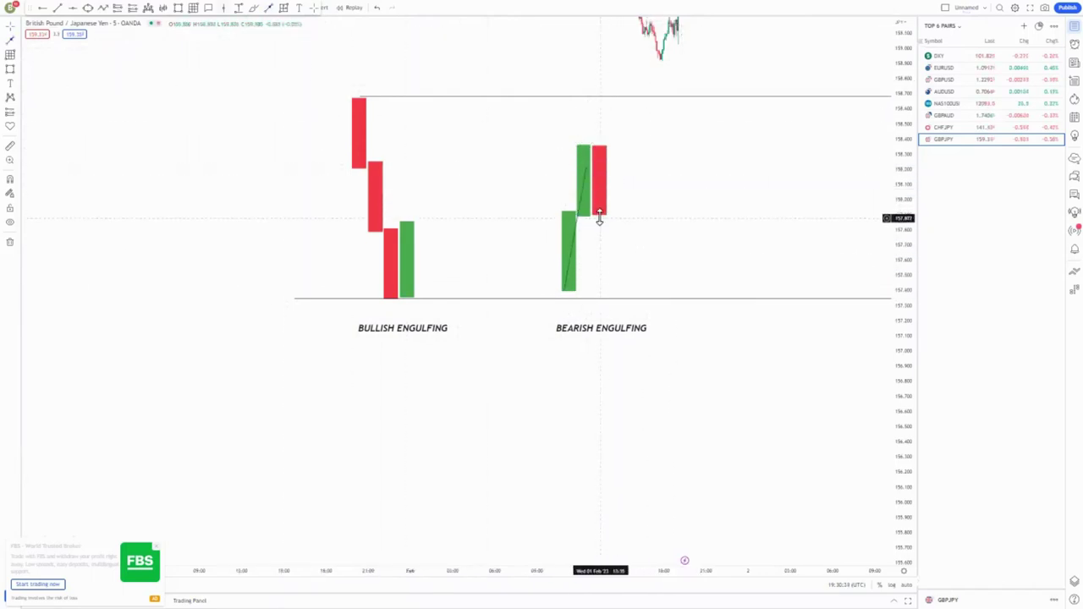
# - Draw a thin resistance rectangle across the tops of the bearish engulfing candles and extend it leftwards to the bullish drawing
pyautogui.click(10, 71)
pyautogui.click(481, 142)
pyautogui.click(667, 143)
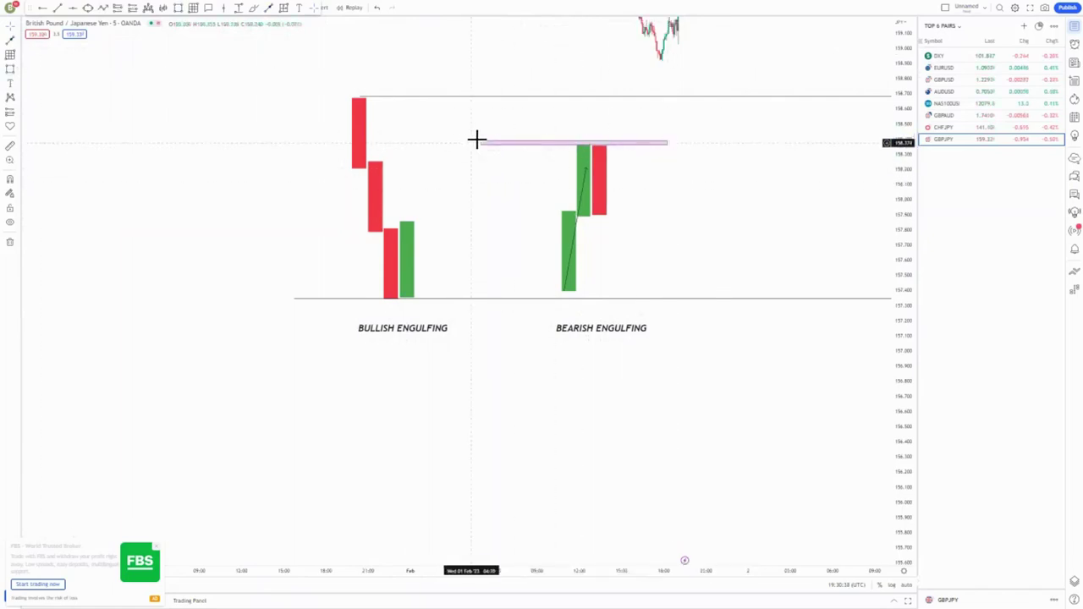
pyautogui.moveTo(483, 144); pyautogui.dragTo(370, 142)
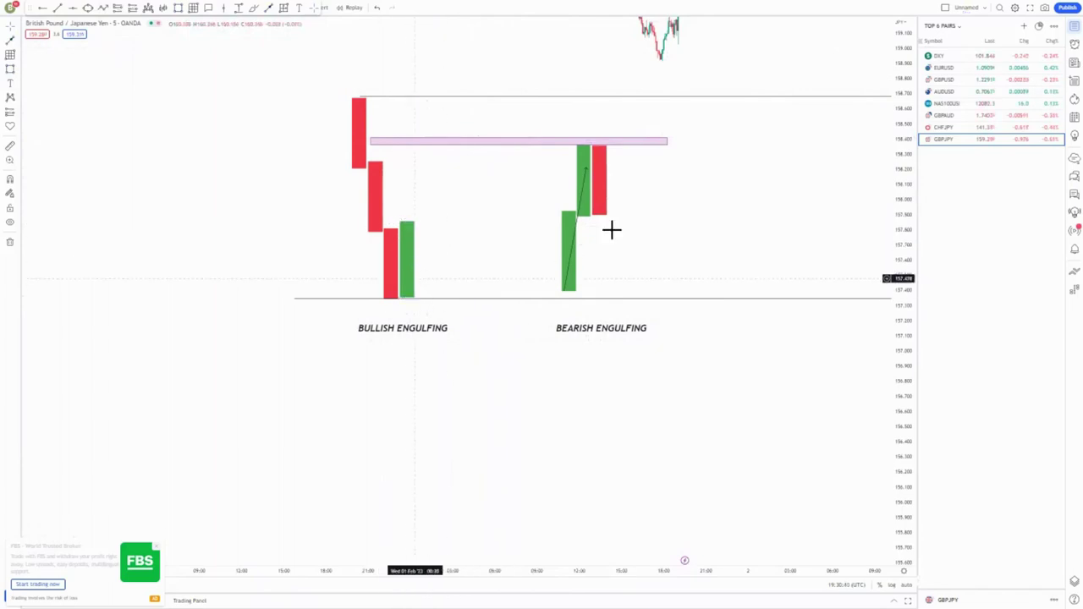
# - Lower the red engulfing candle's bottom edge slightly and place a short position there, stop about 0.655 above entry and target about 0.870 below
pyautogui.moveTo(590, 214)
pyautogui.mouseDown()
pyautogui.moveTo(589, 170)
pyautogui.moveTo(588, 210)
pyautogui.mouseUp()
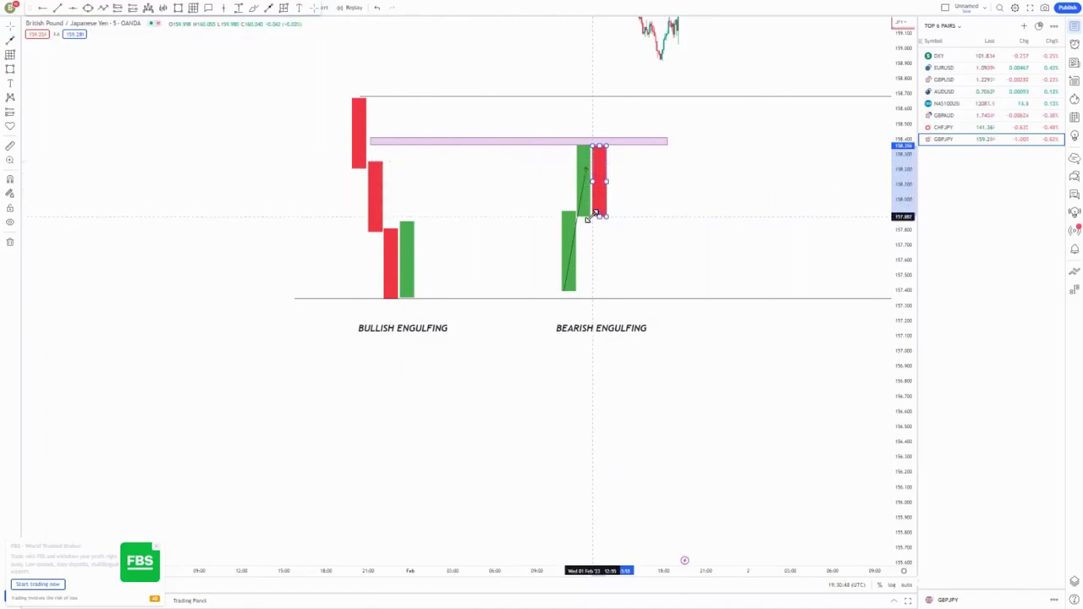
pyautogui.click(637, 230)
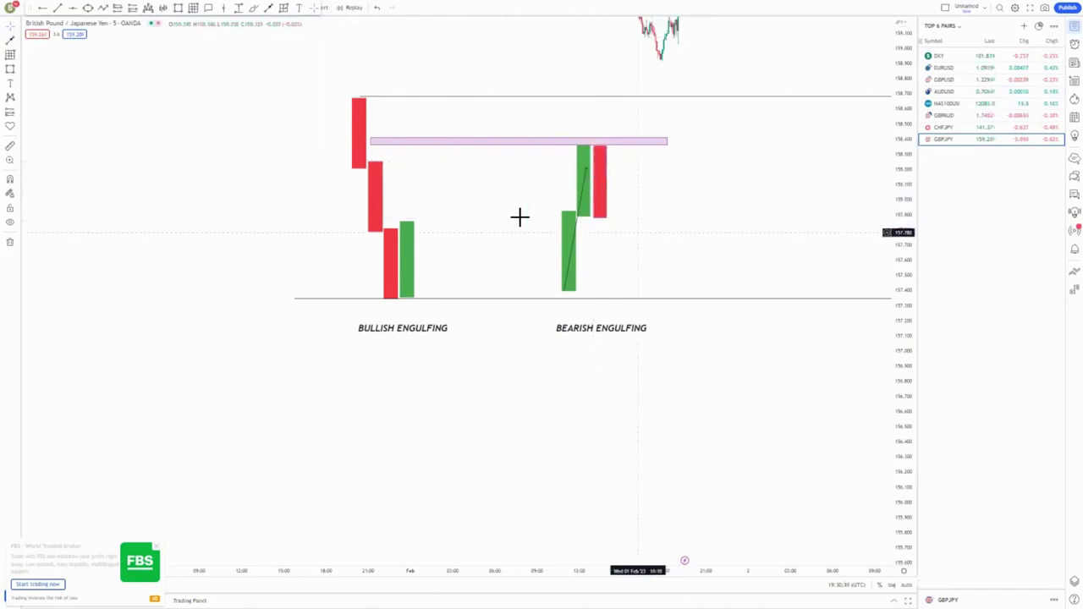
pyautogui.click(19, 118)
pyautogui.click(57, 128)
pyautogui.click(601, 218)
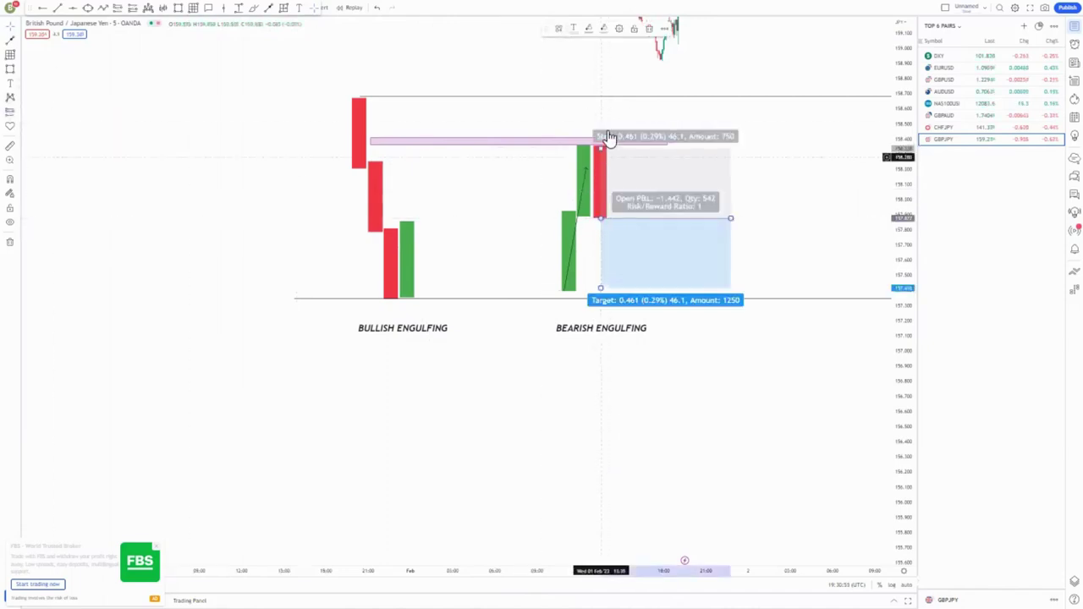
pyautogui.moveTo(601, 148); pyautogui.dragTo(601, 119)
pyautogui.moveTo(601, 285); pyautogui.dragTo(600, 349)
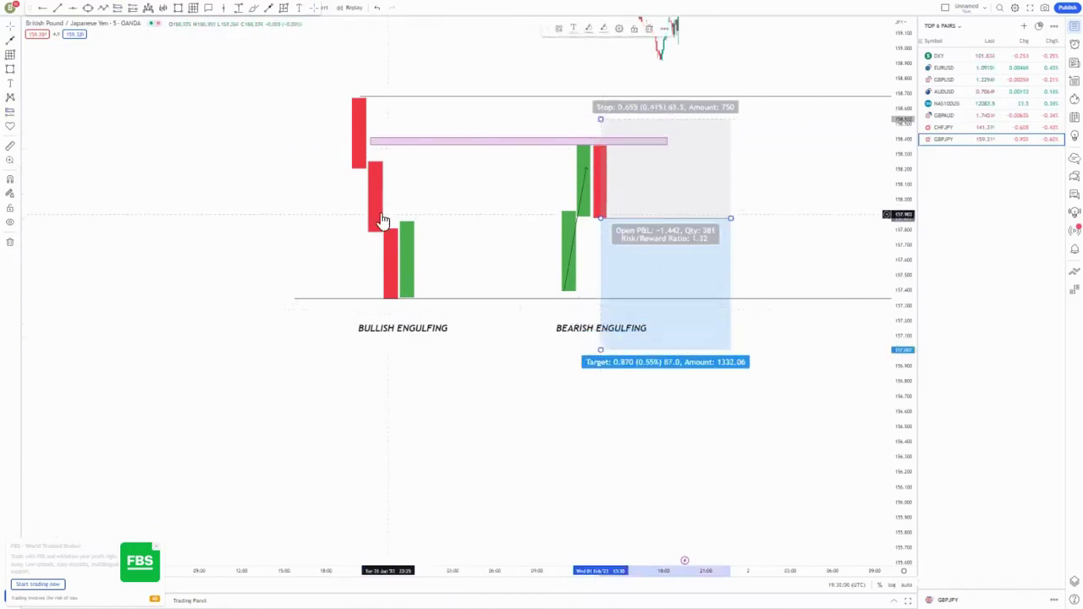
# - Clone the red engulfing candle and move the copy down beside it as the next falling candle
pyautogui.click(596, 184)
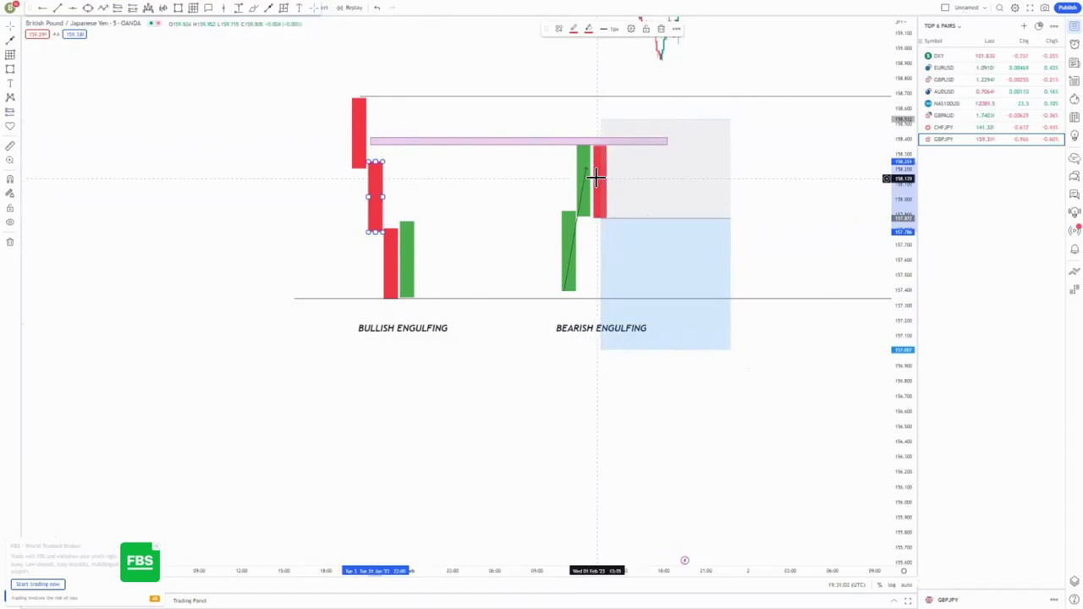
pyautogui.rightClick(593, 177)
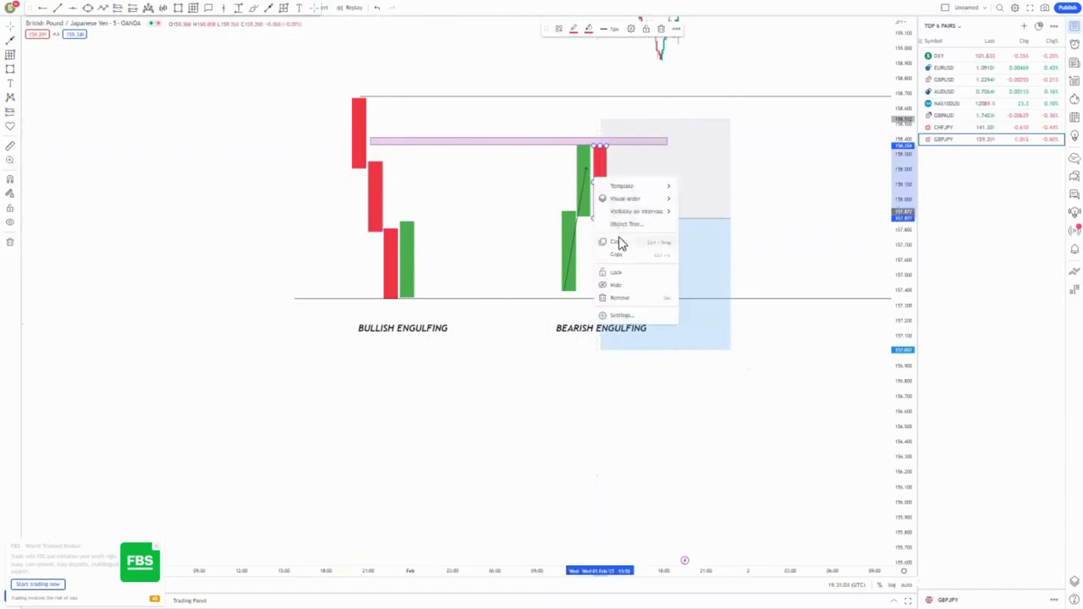
pyautogui.click(619, 241)
pyautogui.moveTo(601, 171); pyautogui.dragTo(615, 193)
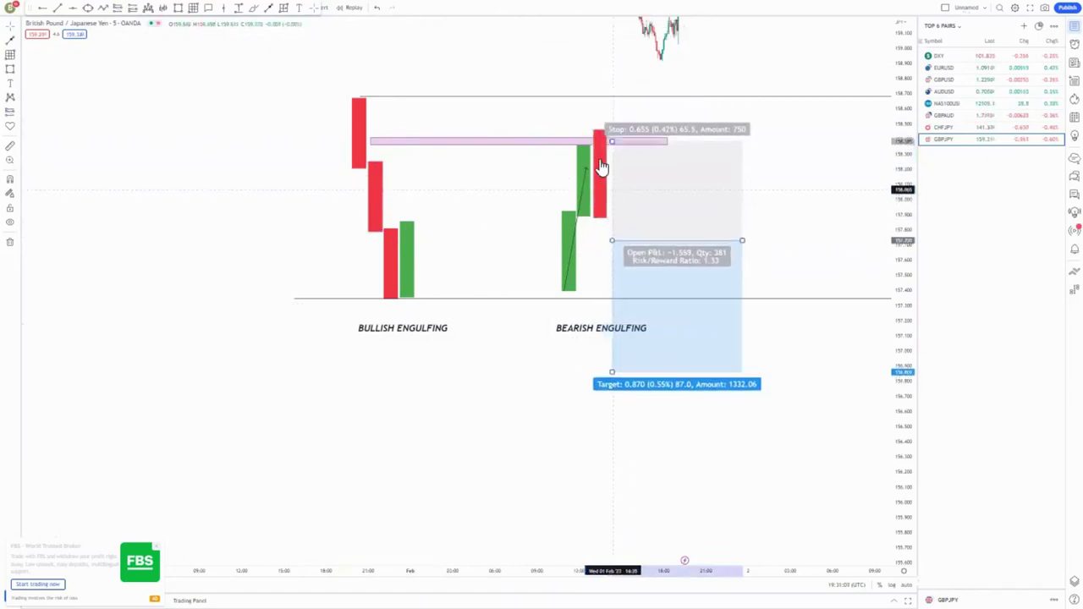
pyautogui.moveTo(601, 143); pyautogui.dragTo(606, 150)
pyautogui.moveTo(604, 149); pyautogui.dragTo(633, 279)
pyautogui.click(597, 132)
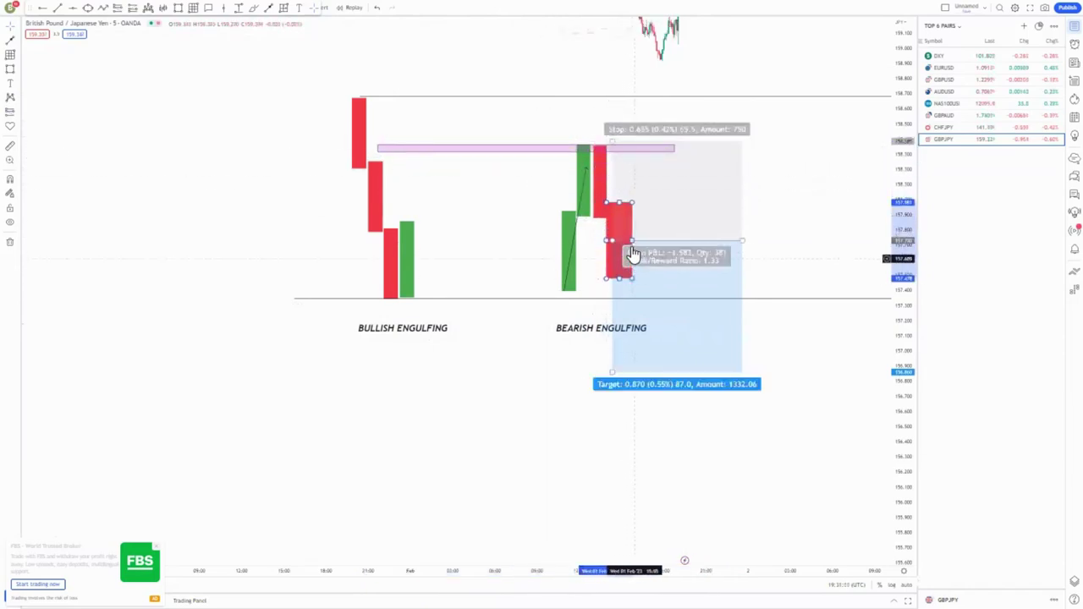
# - Narrow the cloned red candle, extend its bottom to the support line and nudge it slightly right of the engulfing candle
pyautogui.moveTo(632, 240); pyautogui.dragTo(620, 241)
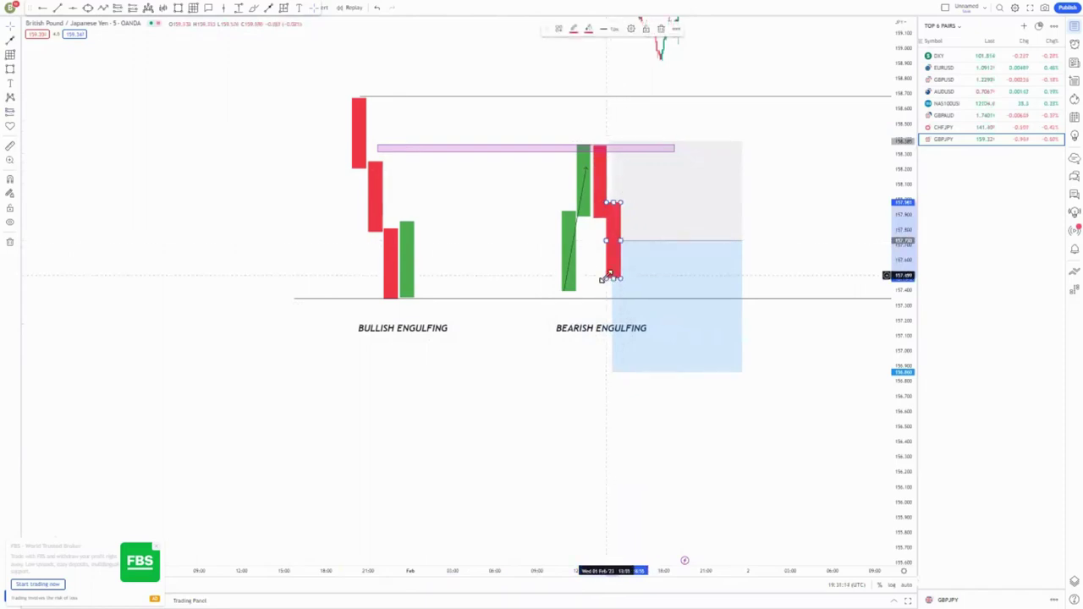
pyautogui.moveTo(601, 286); pyautogui.dragTo(606, 295)
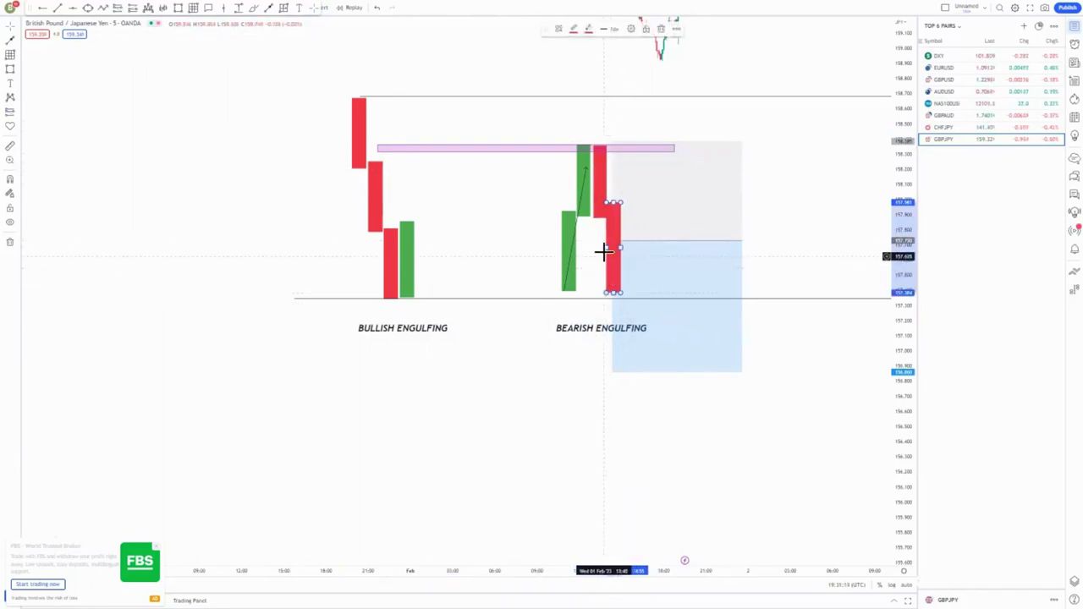
pyautogui.moveTo(604, 247); pyautogui.dragTo(611, 247)
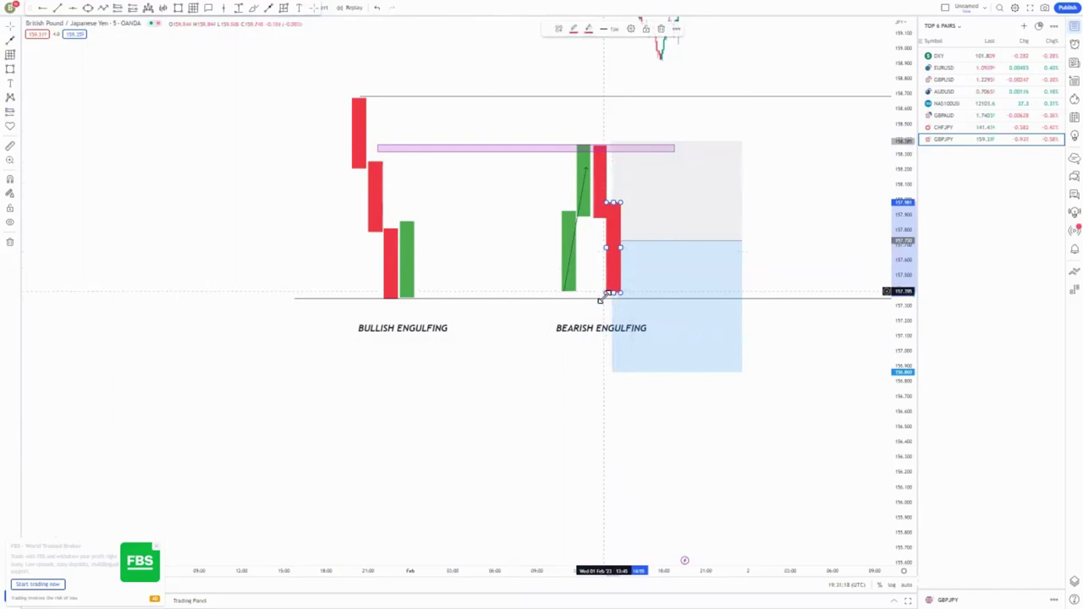
pyautogui.moveTo(606, 294); pyautogui.dragTo(604, 298)
pyautogui.click(546, 324)
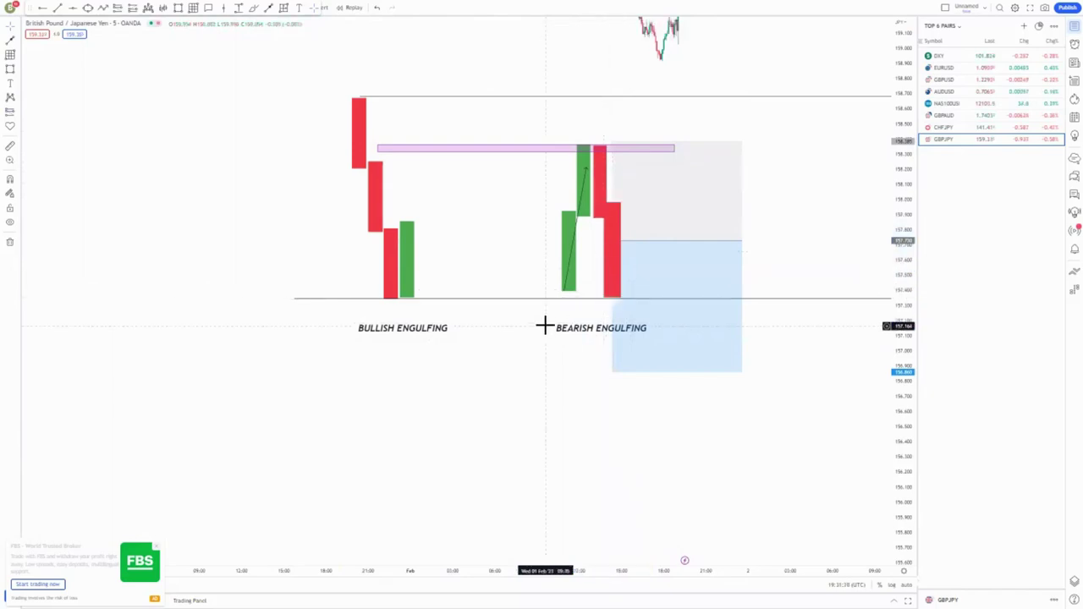
pyautogui.moveTo(545, 324); pyautogui.dragTo(511, 314)
pyautogui.moveTo(568, 220); pyautogui.dragTo(575, 222)
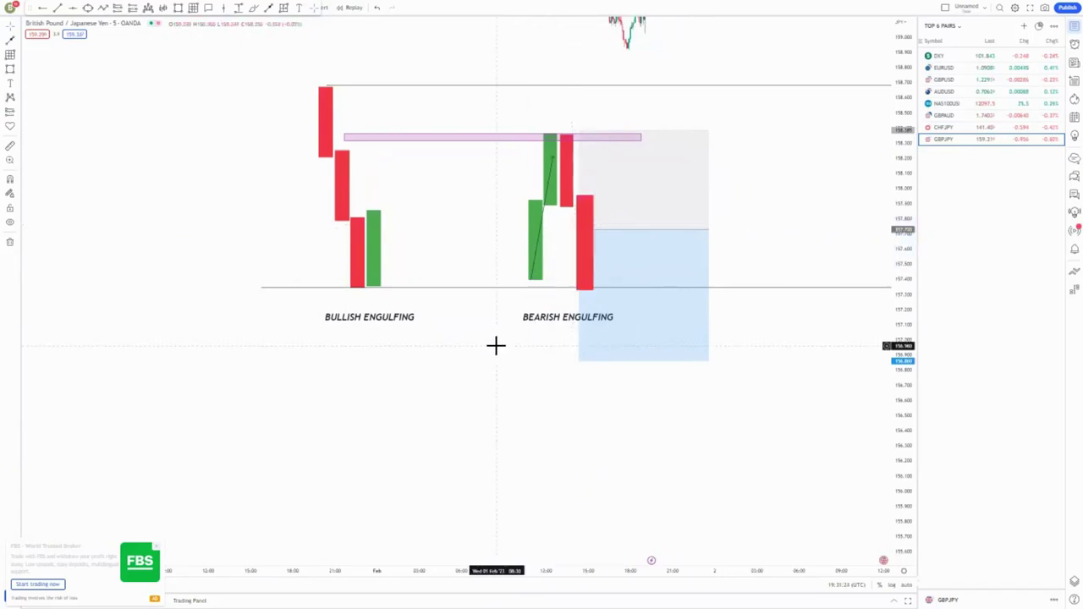
# - Draw a horizontal ray from the swing high near 160.600 that follows the 31 January sell-off on the GBPJPY 5-minute price action
pyautogui.scroll(-3, 496, 345)
pyautogui.scroll(3, 496, 345)
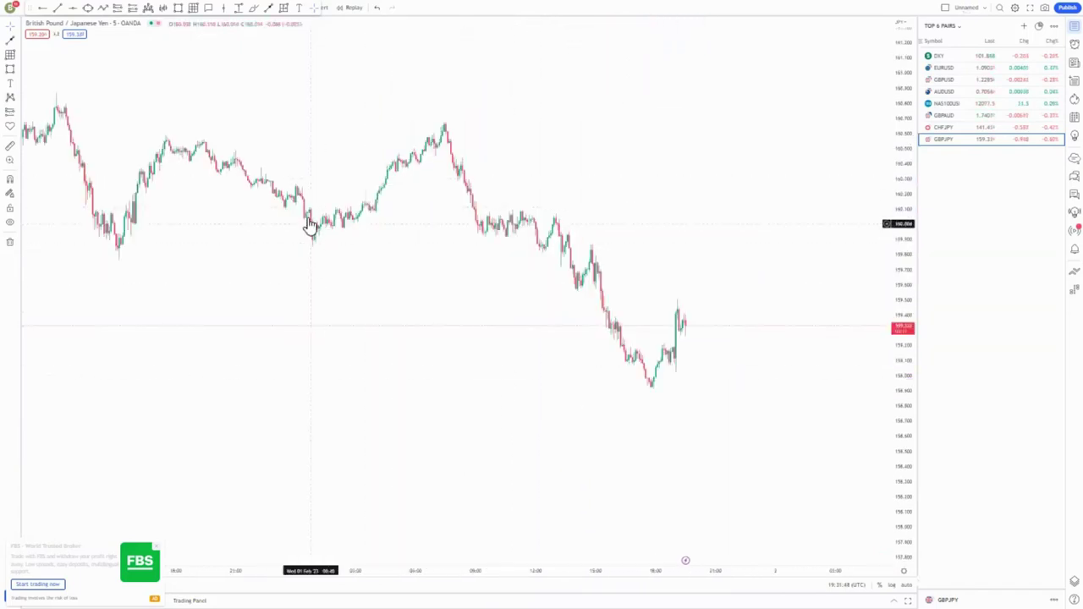
pyautogui.moveTo(310, 254); pyautogui.dragTo(779, 347)
pyautogui.moveTo(907, 391); pyautogui.dragTo(895, 296)
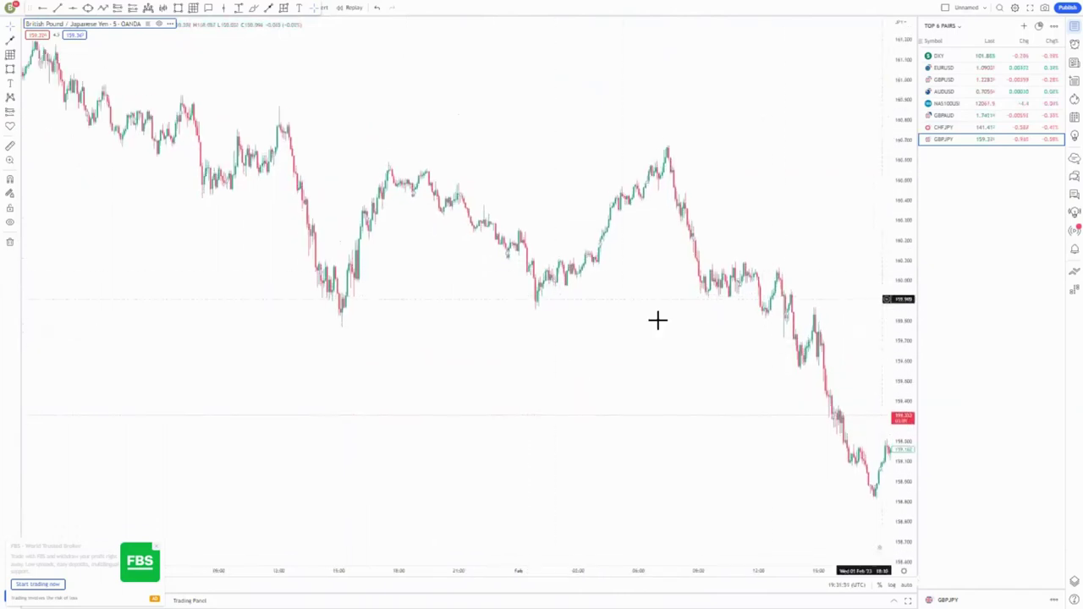
pyautogui.scroll(2, 546, 347)
pyautogui.moveTo(399, 331); pyautogui.dragTo(587, 398)
pyautogui.scroll(2, 577, 397)
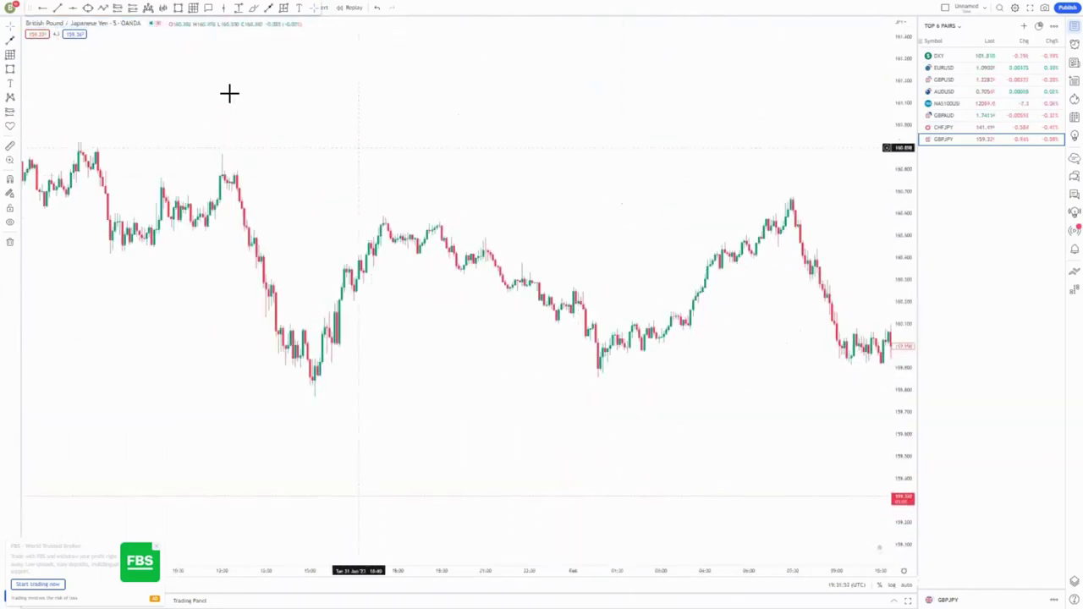
pyautogui.click(42, 10)
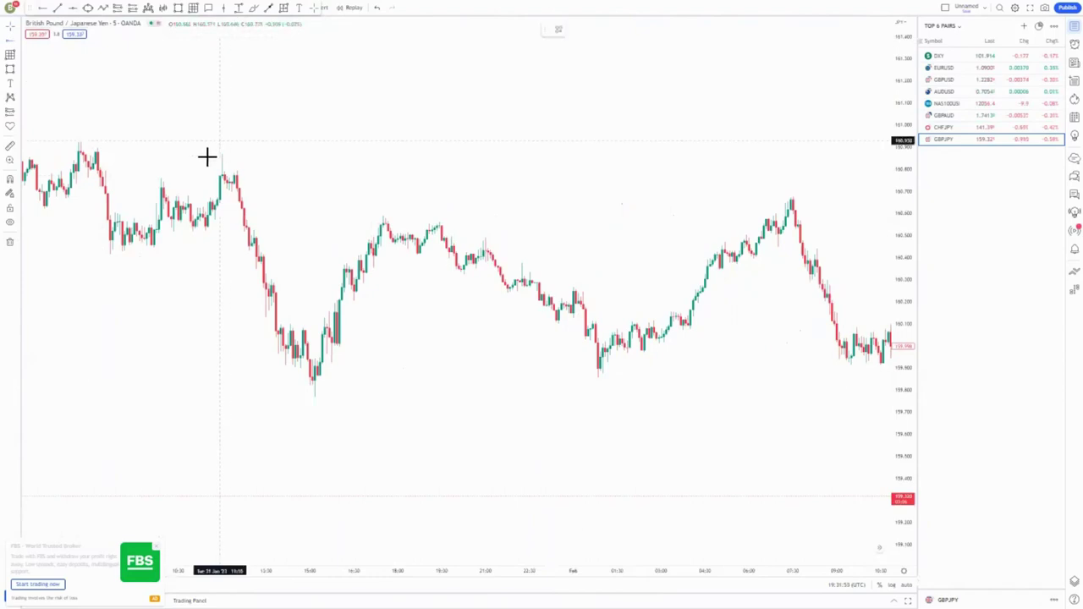
pyautogui.click(222, 157)
pyautogui.moveTo(341, 212); pyautogui.dragTo(386, 220)
pyautogui.hscroll(5, 278, 291)
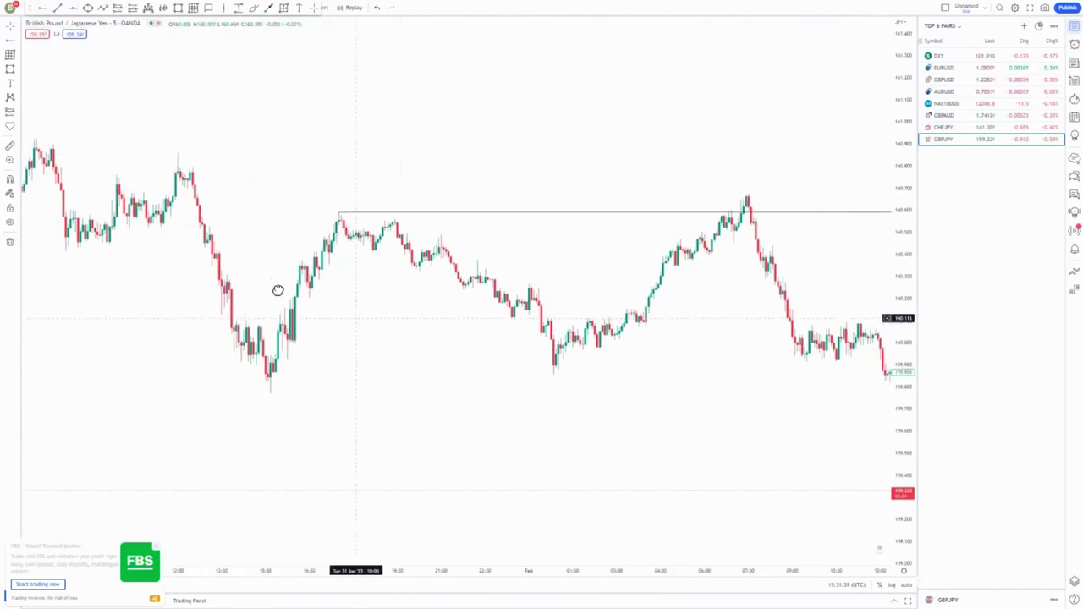
# - Place a short position at 160.600 where price drops back below the ray, and tighten its stop to just above the high
pyautogui.moveTo(483, 361); pyautogui.dragTo(392, 377)
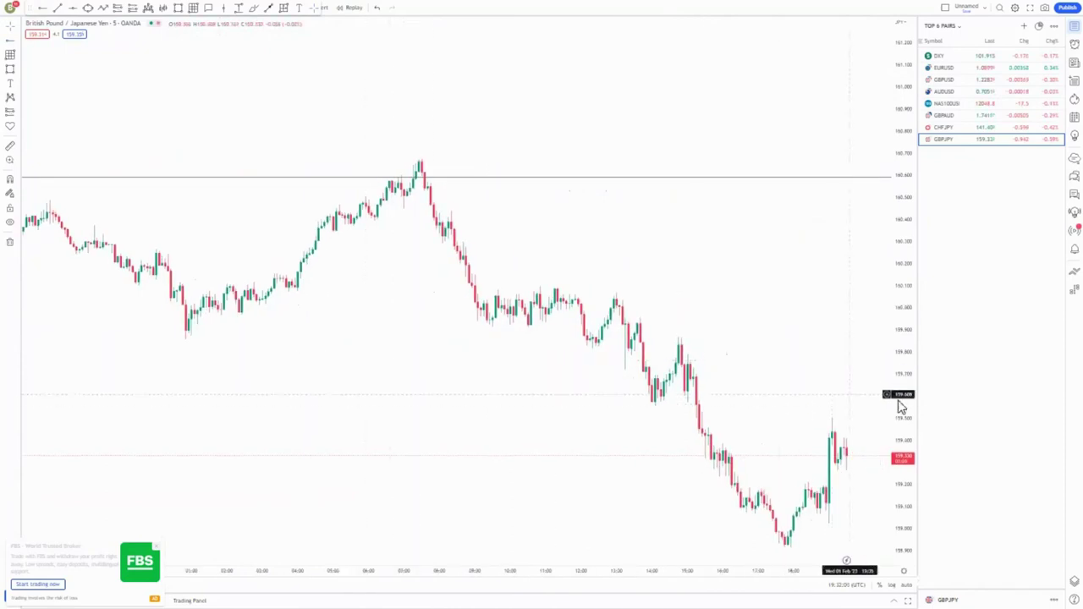
pyautogui.moveTo(901, 406); pyautogui.dragTo(898, 303)
pyautogui.moveTo(360, 249); pyautogui.dragTo(423, 307)
pyautogui.scroll(2, 428, 292)
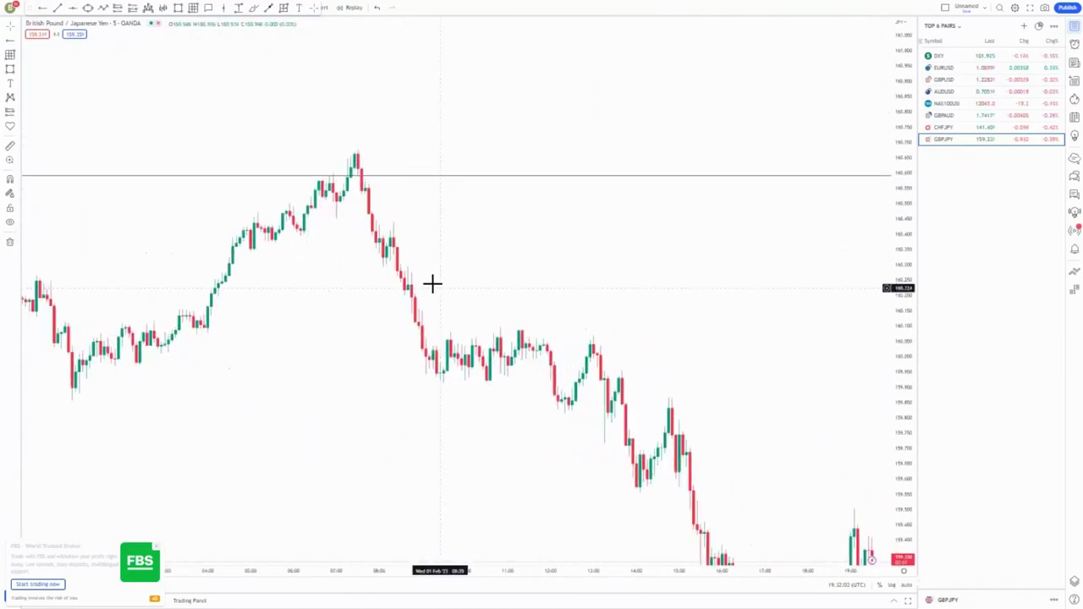
pyautogui.click(118, 7)
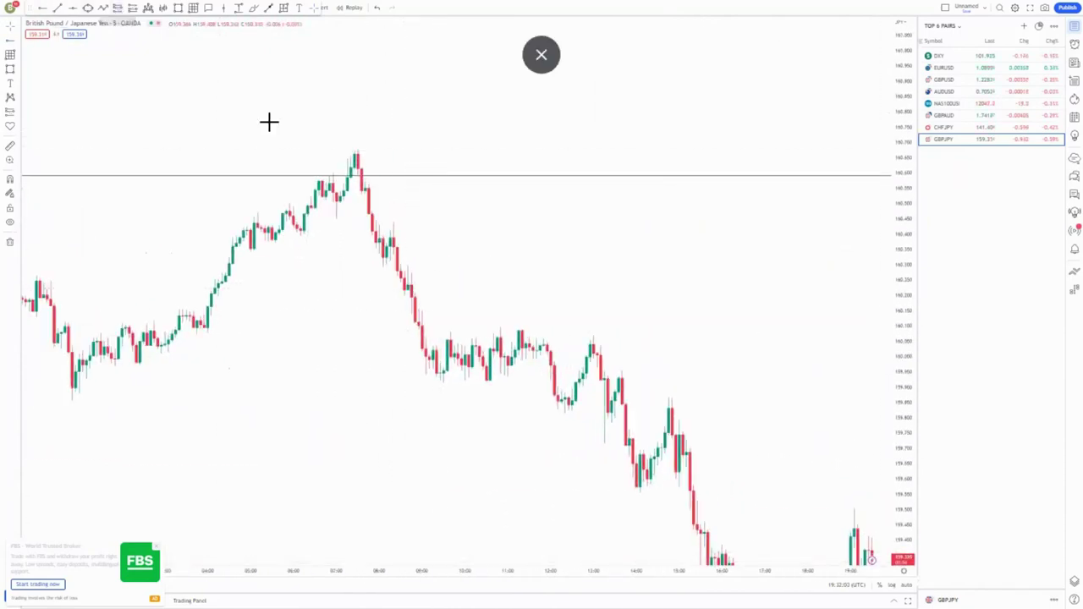
pyautogui.click(362, 173)
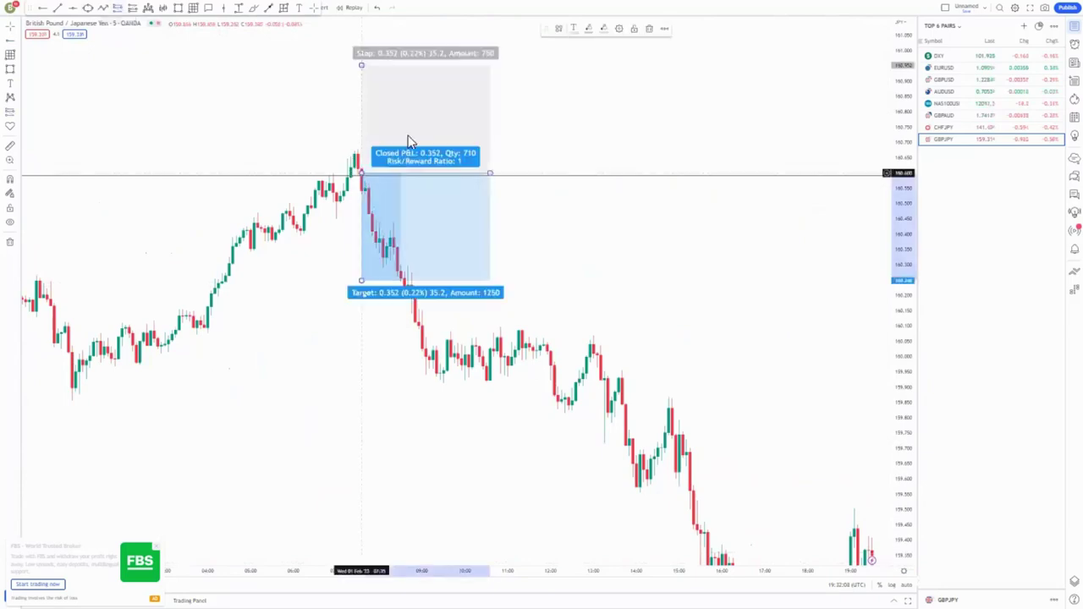
pyautogui.click(361, 64)
pyautogui.moveTo(361, 62); pyautogui.dragTo(362, 152)
pyautogui.click(187, 49)
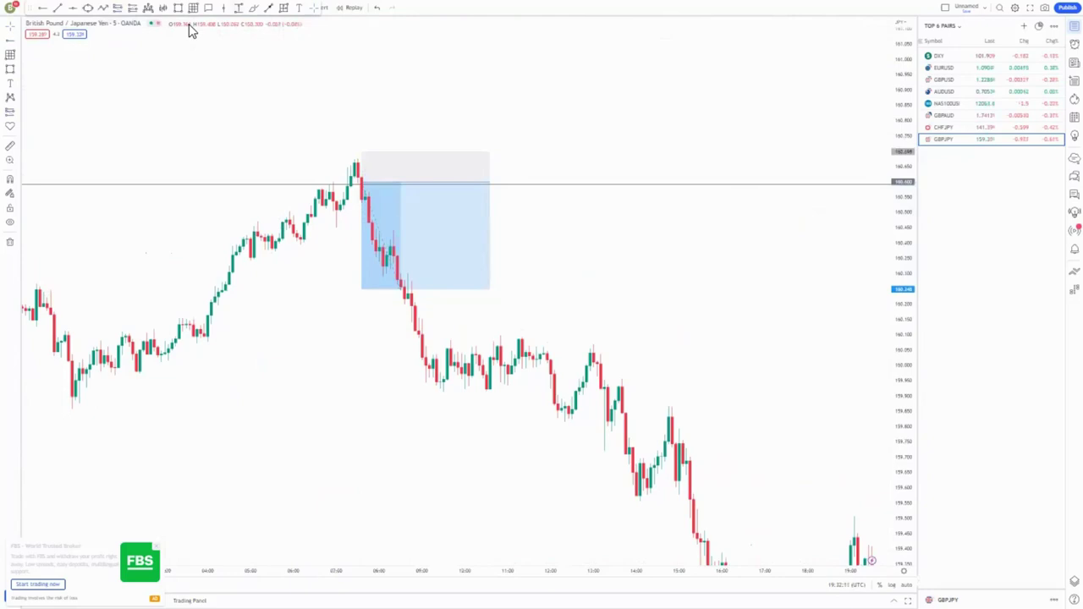
# - Measure the price range from the peak above the ray down to the bottom of the red engulfing candle
pyautogui.click(238, 7)
pyautogui.click(361, 159)
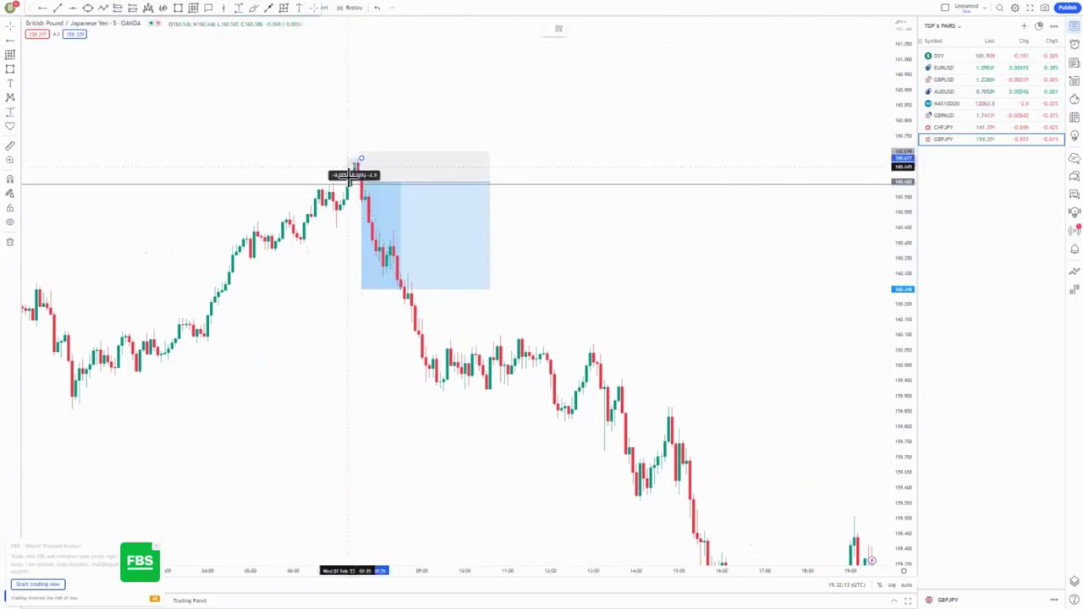
pyautogui.click(362, 185)
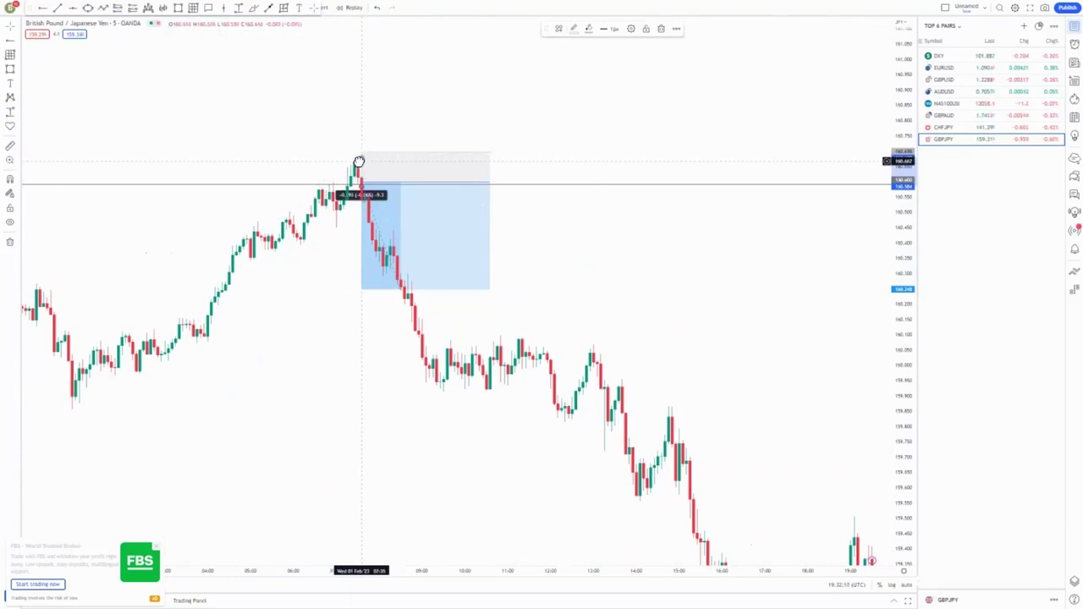
# - Set the short's stop about 0.083 above entry and lower its target about 0.749 to a new horizontal ray at the prior swing low
pyautogui.moveTo(363, 152); pyautogui.dragTo(365, 156)
pyautogui.moveTo(361, 306); pyautogui.dragTo(372, 392)
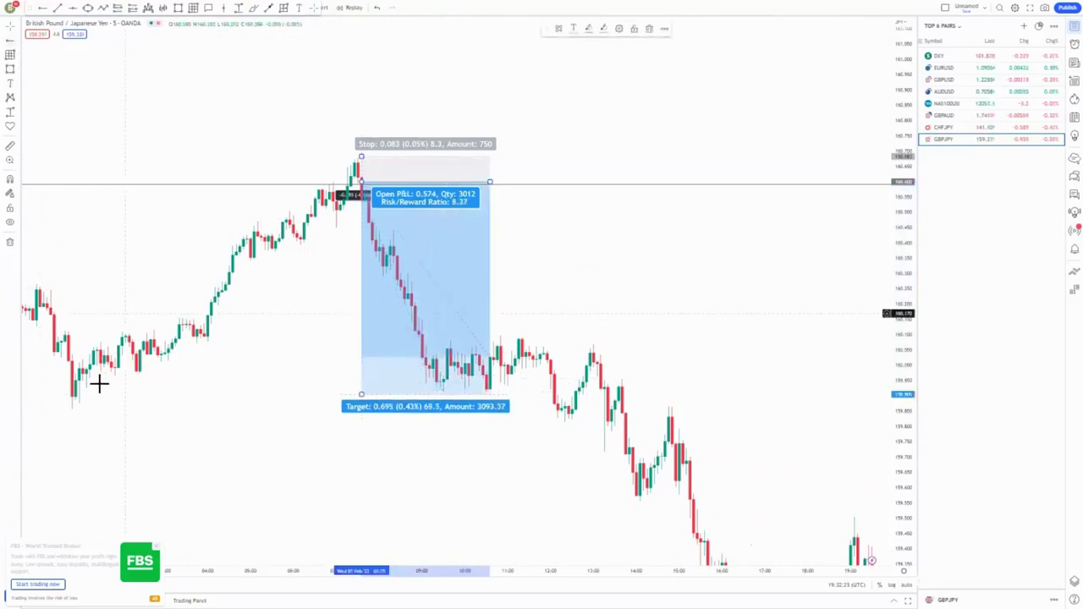
pyautogui.click(73, 405)
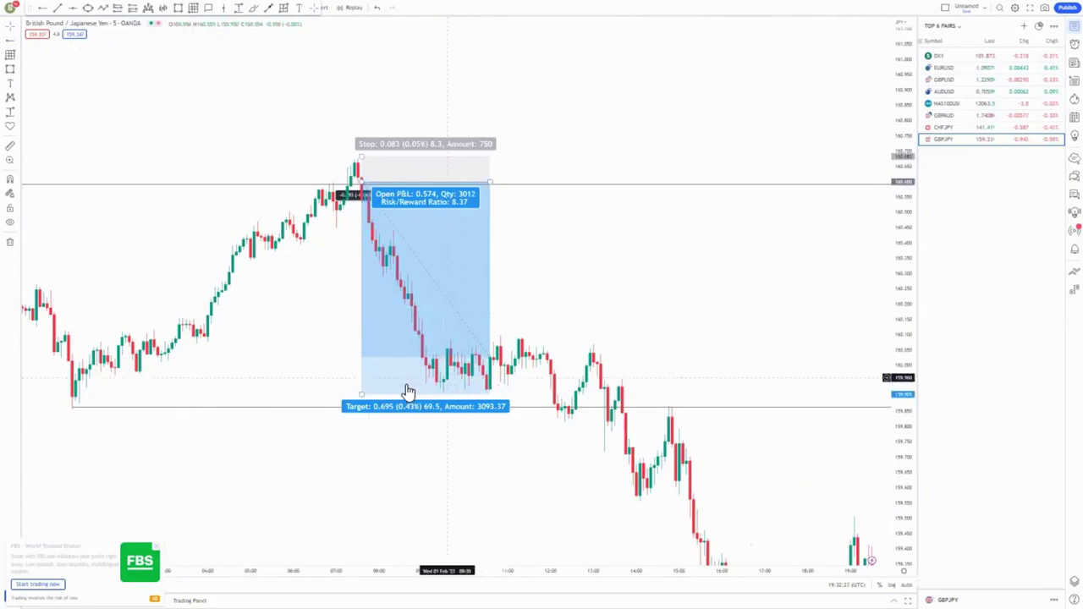
pyautogui.moveTo(361, 394); pyautogui.dragTo(363, 409)
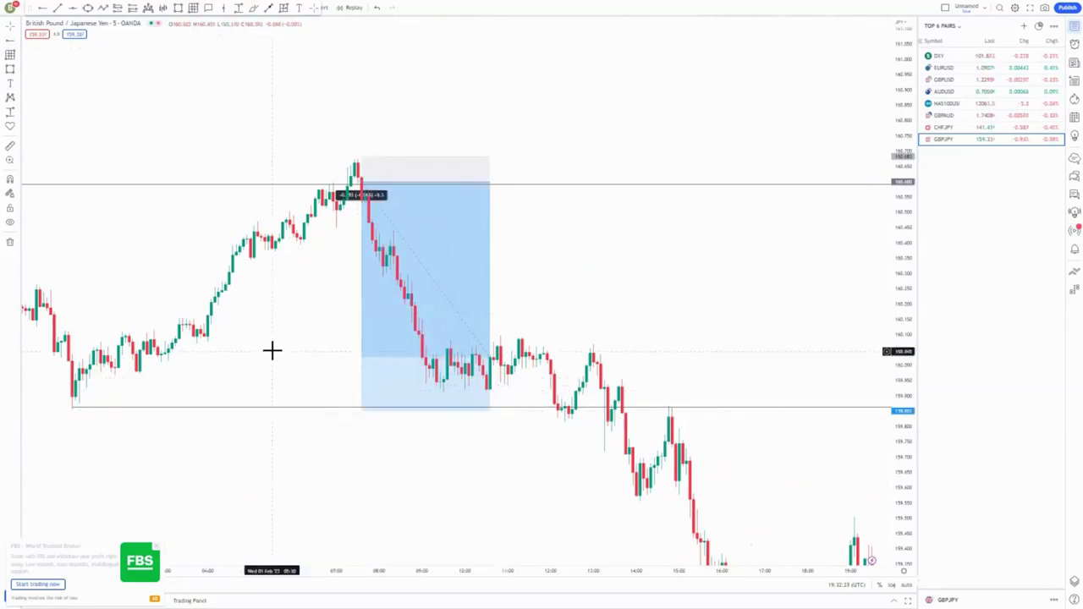
# - Delete the short position and the price range measurement, keeping both horizontal rays
pyautogui.scroll(-3, 272, 351)
pyautogui.scroll(3, 272, 350)
pyautogui.click(477, 242)
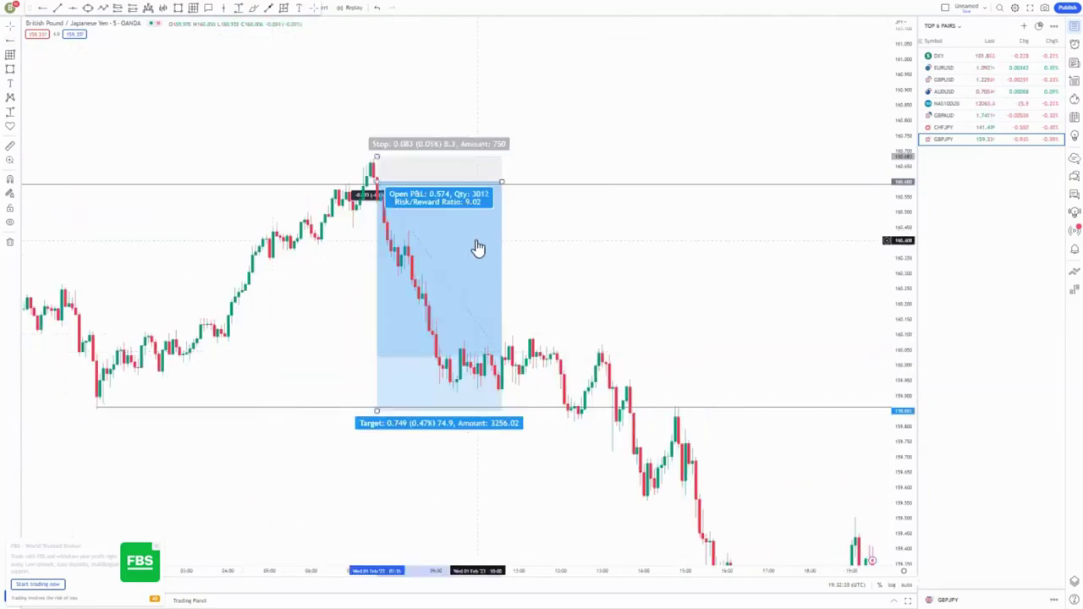
pyautogui.press('Delete')
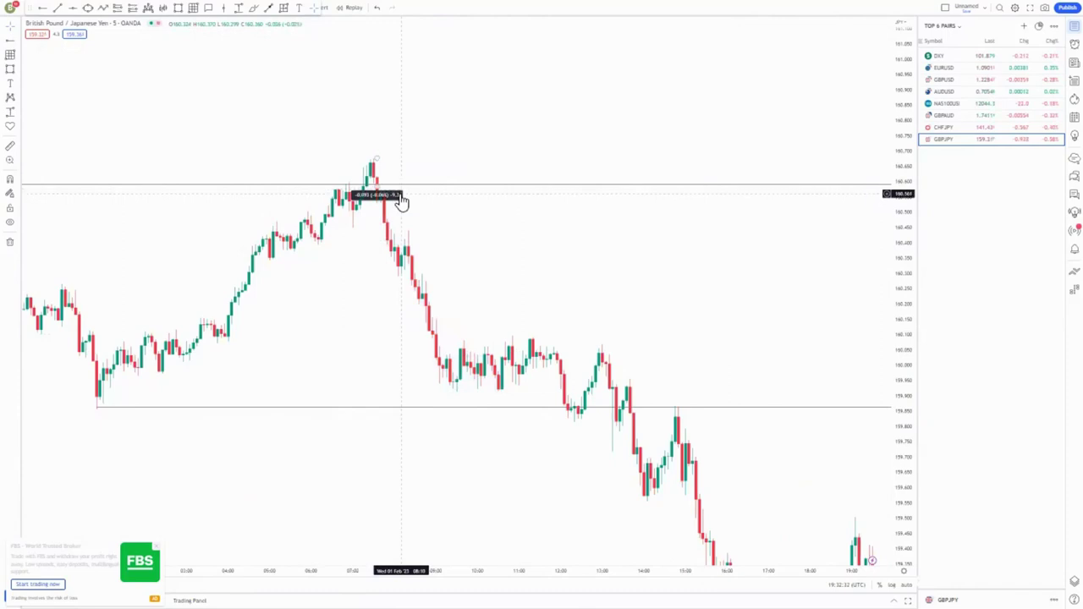
pyautogui.scroll(-1, 363, 238)
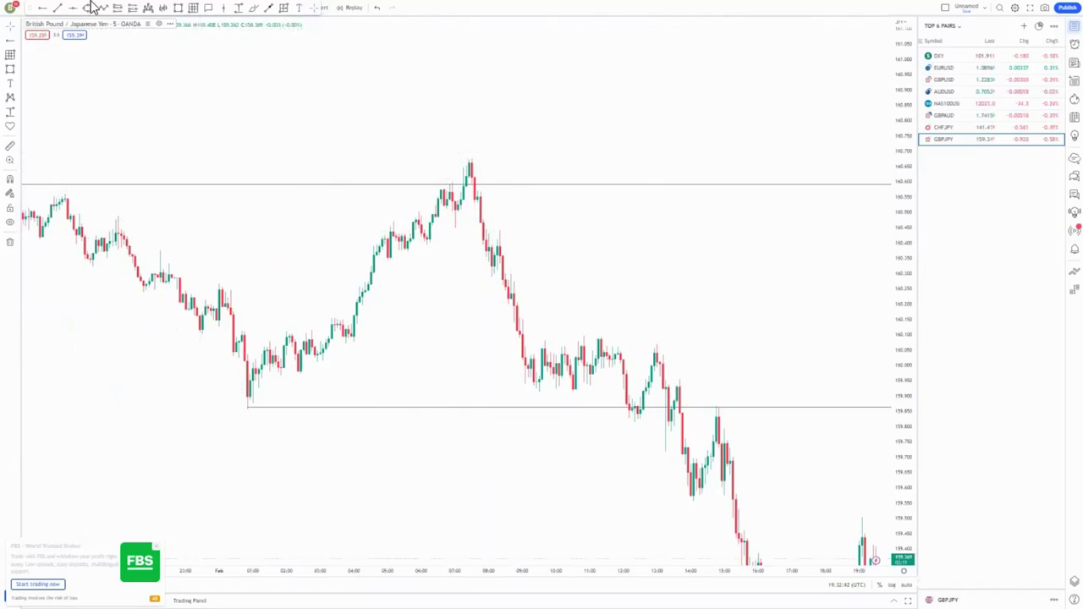
# - Examine the earlier GBPJPY price action around the origins of the upper and lower horizontal rays
pyautogui.click(11, 27)
pyautogui.moveTo(422, 261); pyautogui.dragTo(876, 262)
pyautogui.moveTo(411, 381); pyautogui.dragTo(650, 366)
pyautogui.scroll(5, 498, 422)
pyautogui.moveTo(258, 377); pyautogui.dragTo(404, 380)
pyautogui.scroll(5, 403, 380)
pyautogui.scroll(-7, 341, 397)
pyautogui.moveTo(327, 383); pyautogui.dragTo(575, 361)
pyautogui.moveTo(523, 336); pyautogui.dragTo(415, 320)
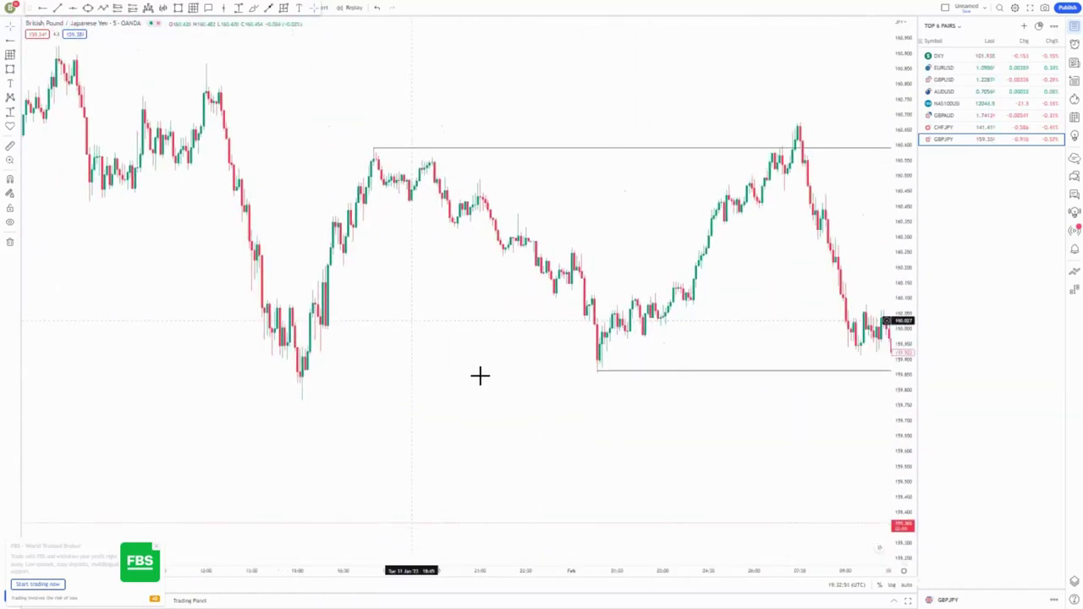
# - Replace the two old horizontal rays with a single ray starting at the lower wick before the earlier rally, at about 159.92
pyautogui.scroll(4, 479, 377)
pyautogui.moveTo(134, 153); pyautogui.dragTo(56, 356)
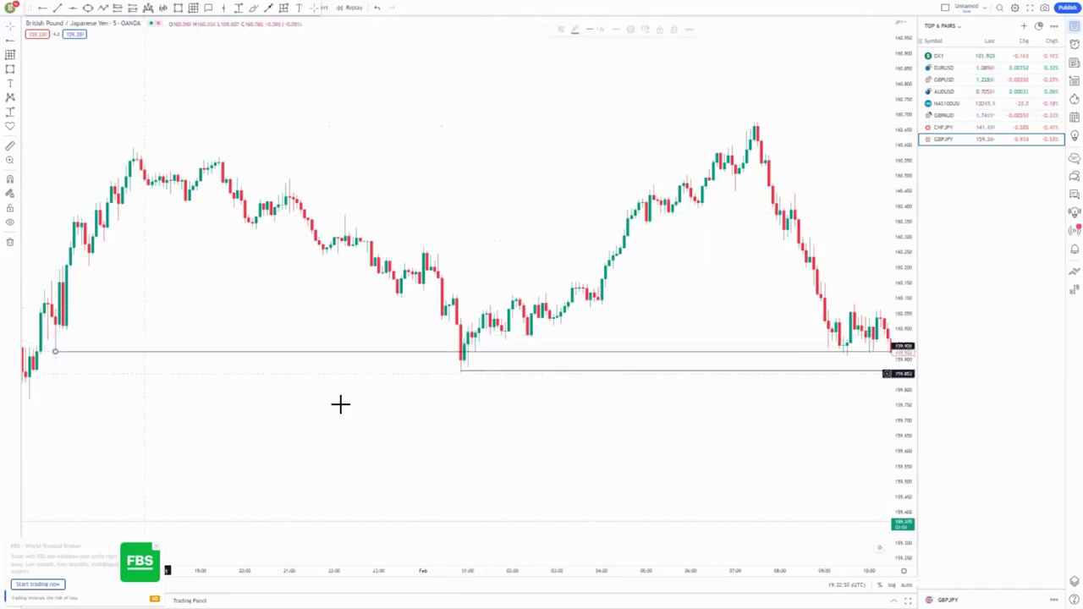
pyautogui.click(518, 372)
pyautogui.click(518, 372)
pyautogui.press('Delete')
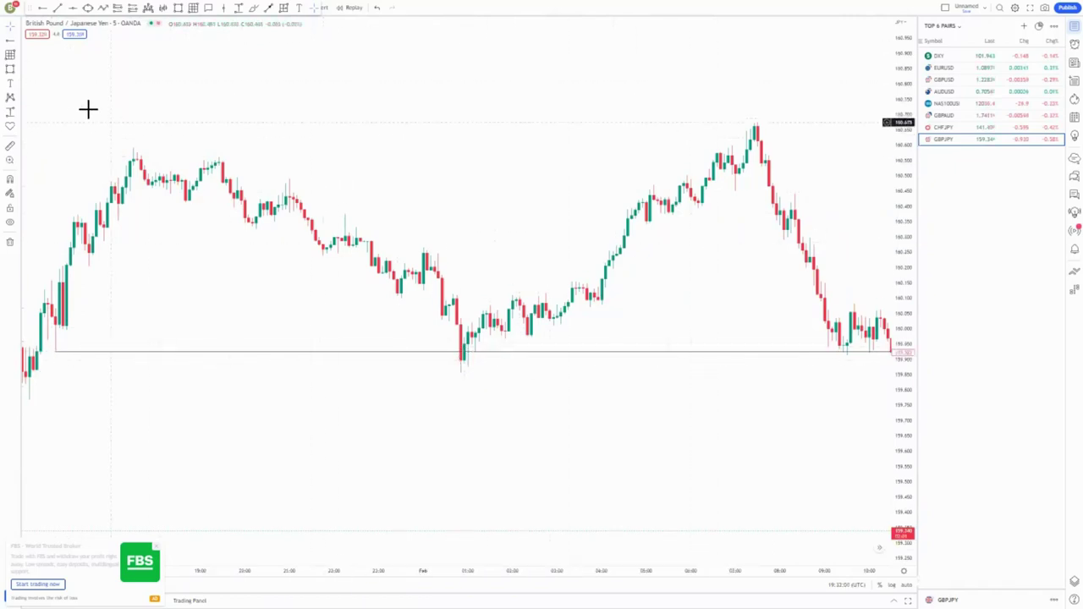
# - Place a long position at the reaction from the ray with its stop about 0.109 below entry and target about 0.622 above
pyautogui.click(15, 58)
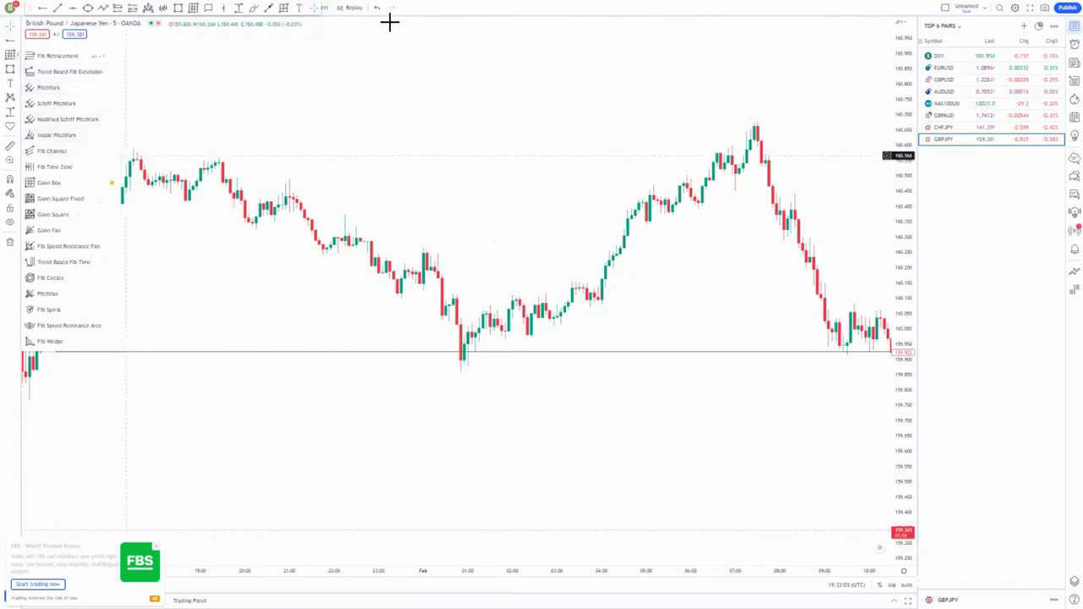
pyautogui.click(73, 8)
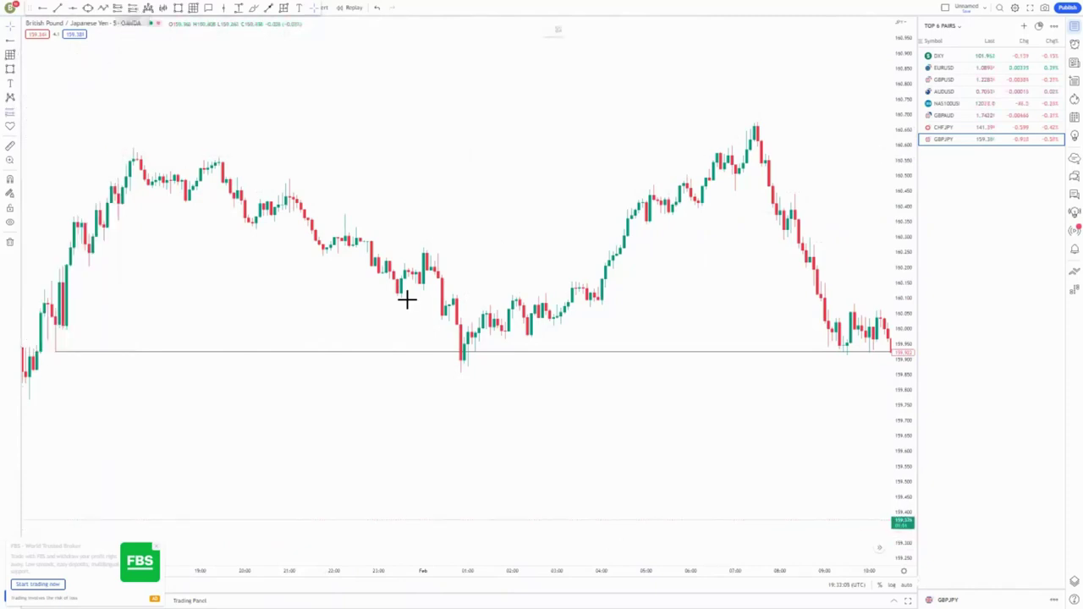
pyautogui.click(468, 340)
pyautogui.moveTo(467, 395); pyautogui.dragTo(468, 372)
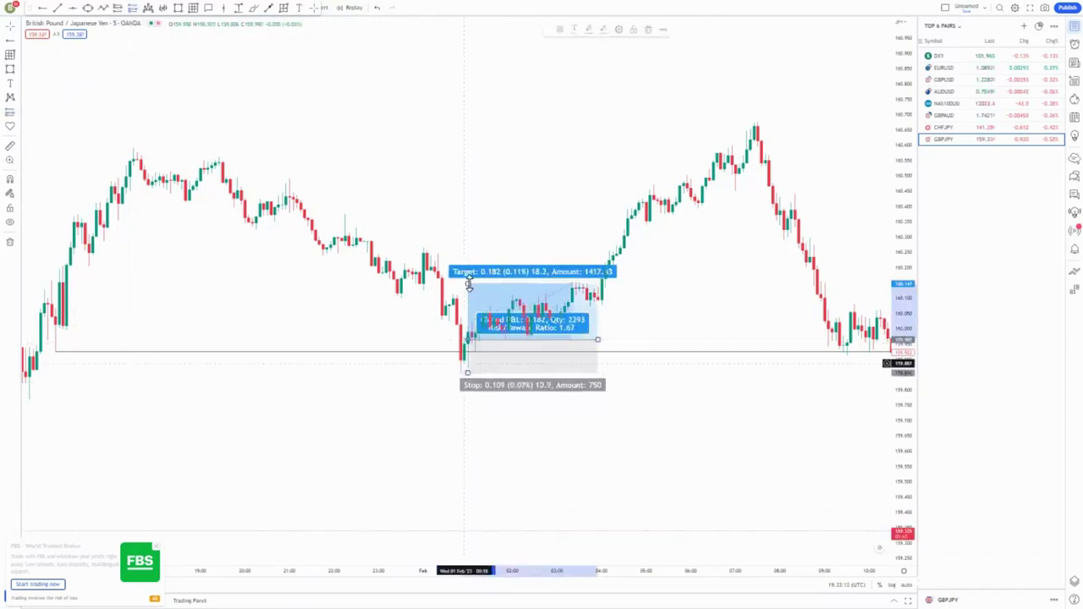
pyautogui.moveTo(469, 283); pyautogui.dragTo(468, 150)
pyautogui.click(397, 155)
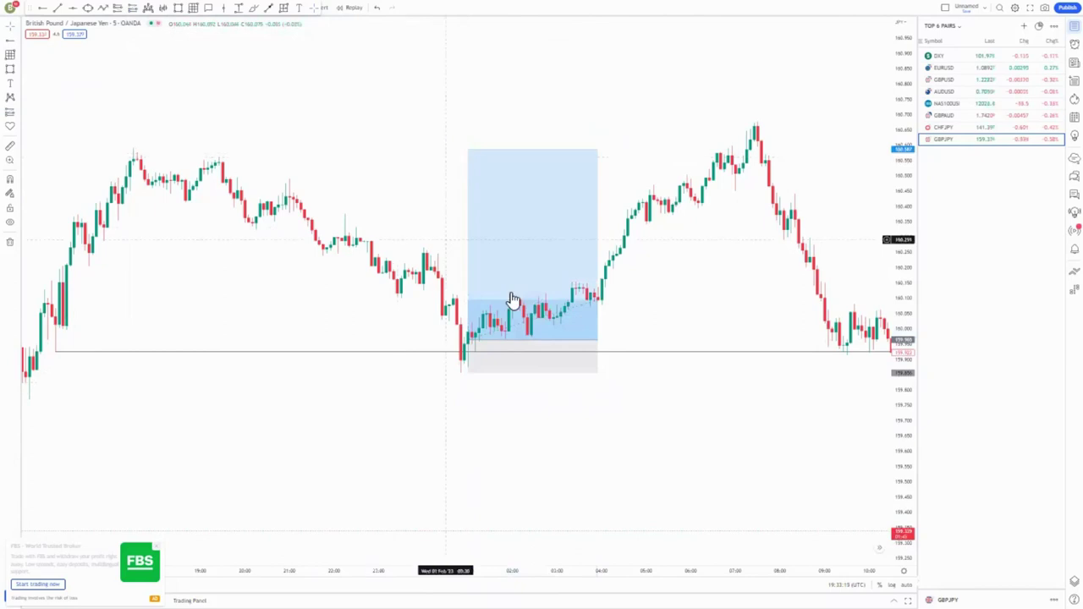
# - Draw a small rectangle around the wick low where the horizontal ray starts and tighten its height onto the ray
pyautogui.scroll(-2, 603, 476)
pyautogui.moveTo(400, 455); pyautogui.dragTo(390, 480)
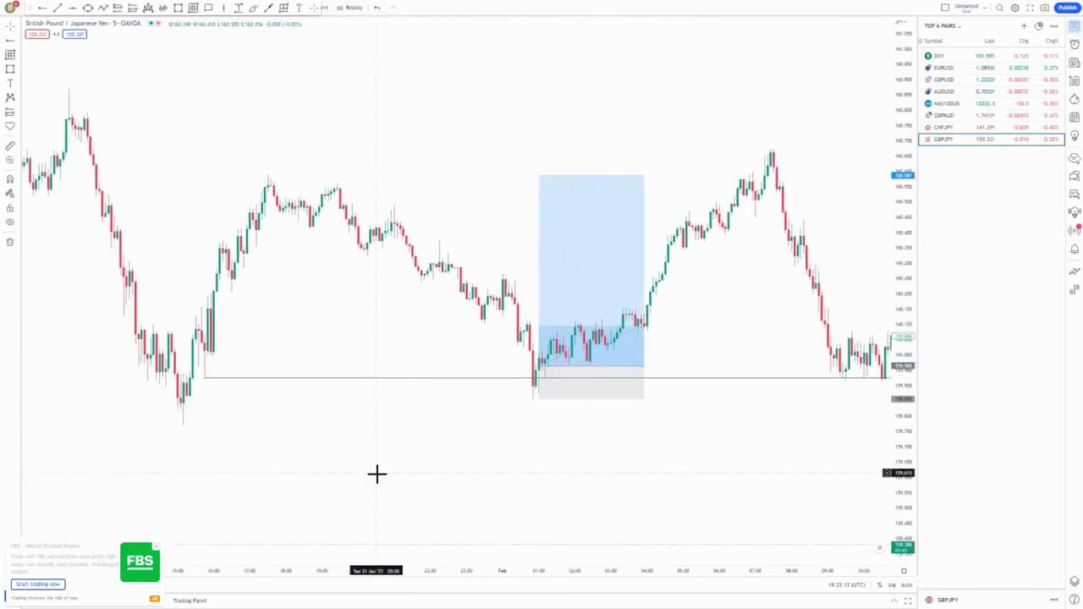
pyautogui.click(10, 70)
pyautogui.click(201, 374)
pyautogui.click(221, 392)
pyautogui.moveTo(350, 428); pyautogui.dragTo(327, 442)
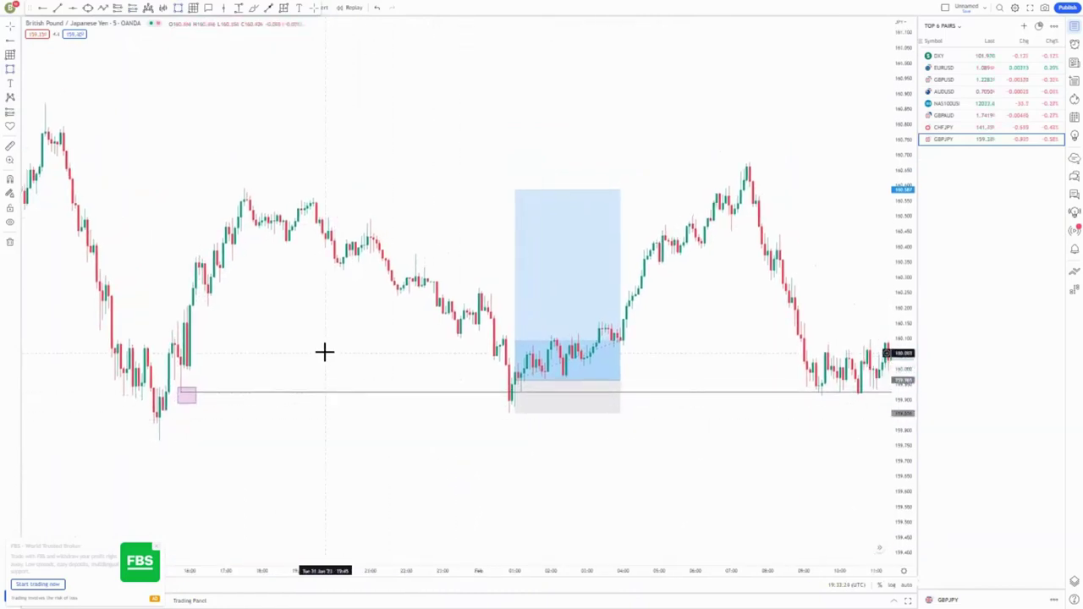
pyautogui.moveTo(195, 401); pyautogui.dragTo(193, 398)
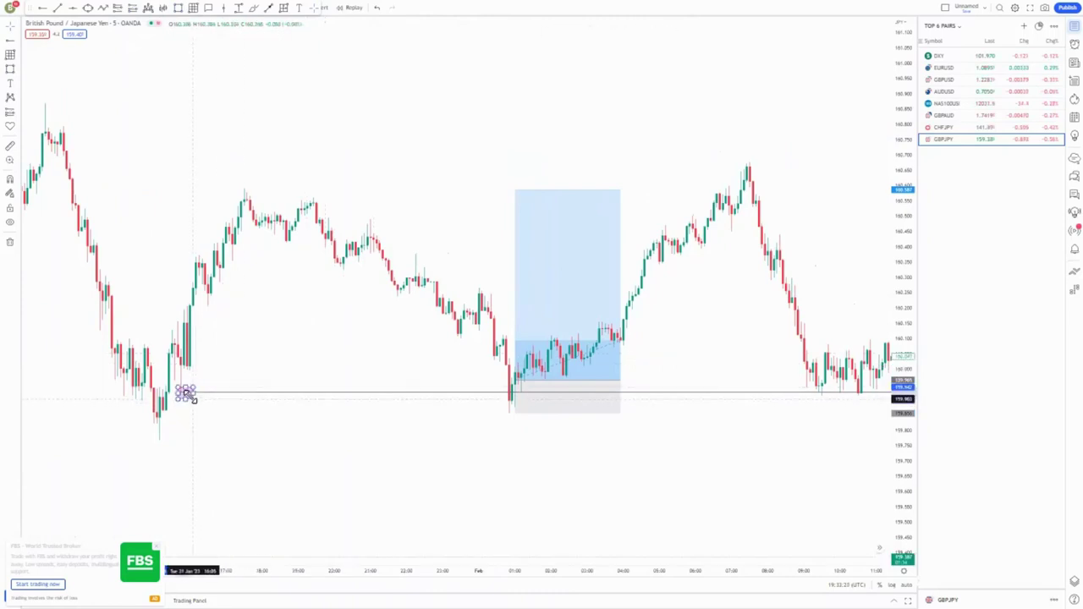
pyautogui.click(270, 428)
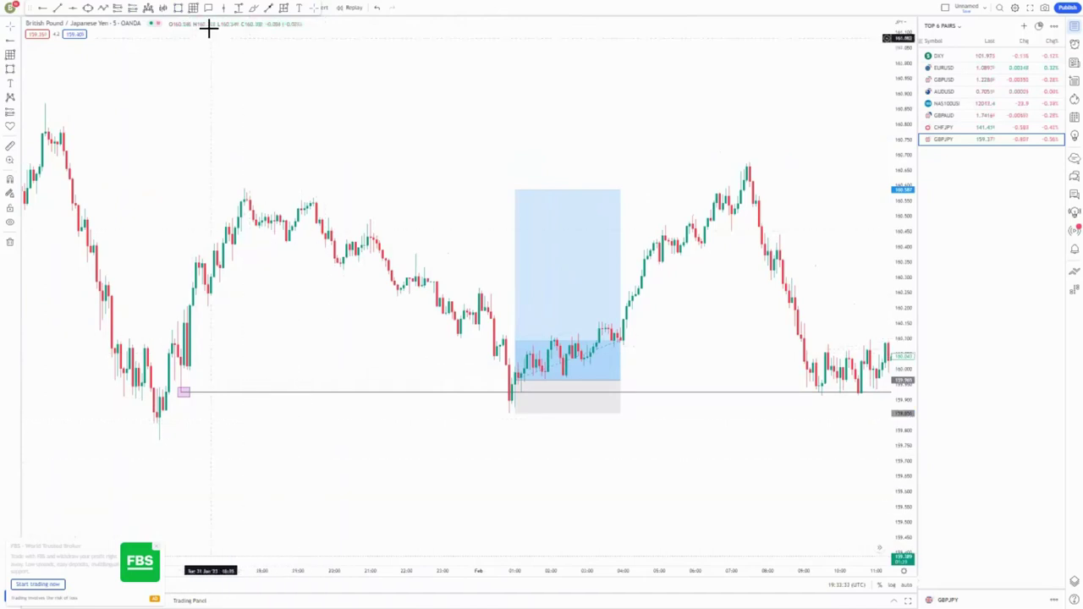
# - Draw a narrow rectangle around the candles at the pullback low inside the long position
pyautogui.click(178, 8)
pyautogui.click(560, 355)
pyautogui.moveTo(573, 383); pyautogui.dragTo(576, 383)
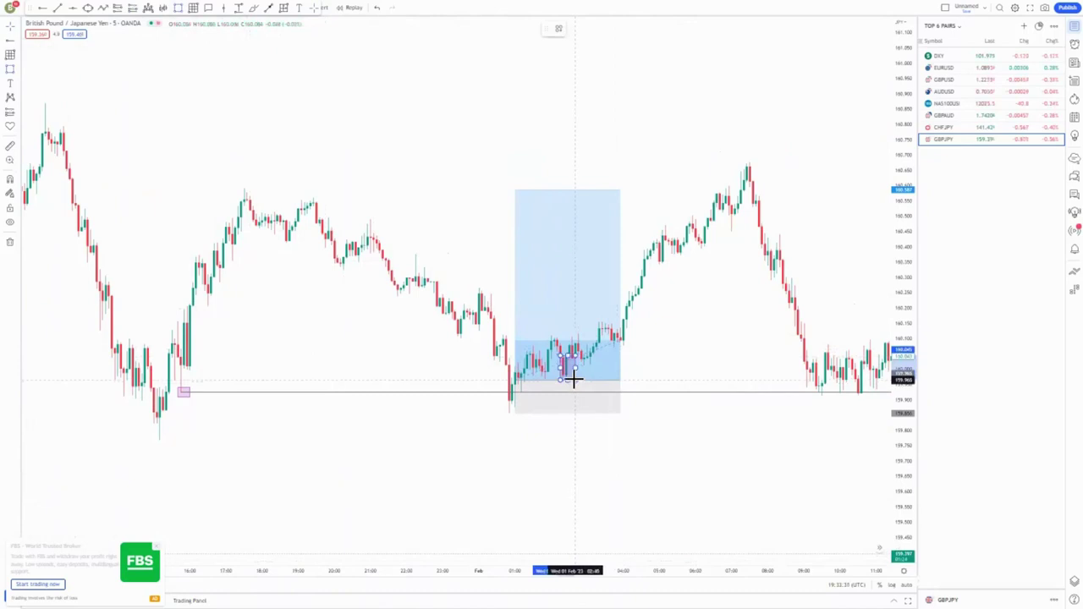
pyautogui.click(572, 380)
pyautogui.click(709, 462)
pyautogui.moveTo(712, 463); pyautogui.dragTo(701, 470)
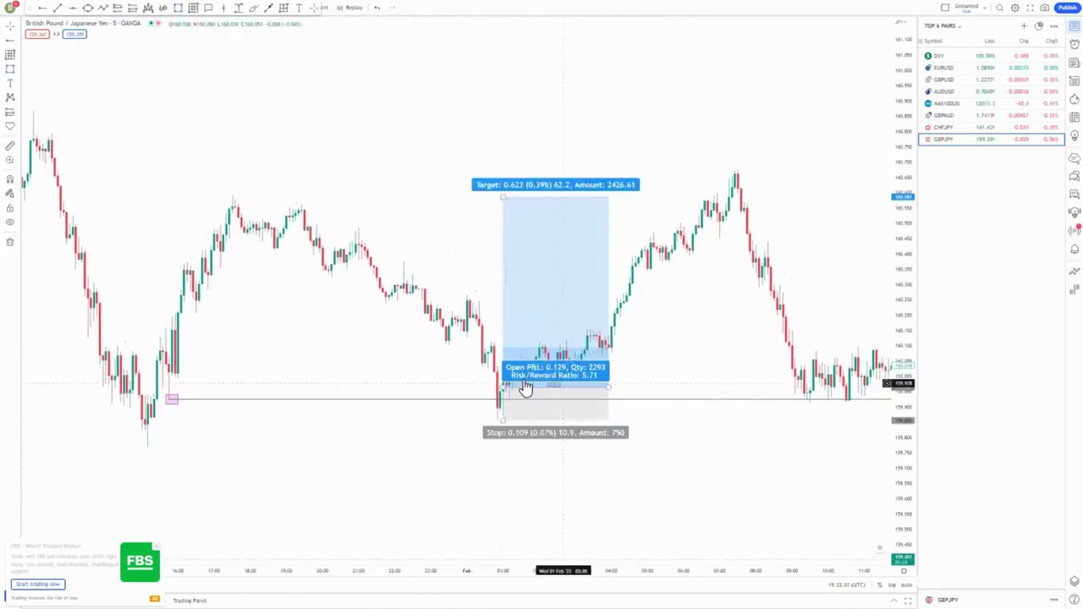
# - Draw a thin horizontal rectangle from the long's entry candle across to the pullback low
pyautogui.click(128, 96)
pyautogui.click(177, 9)
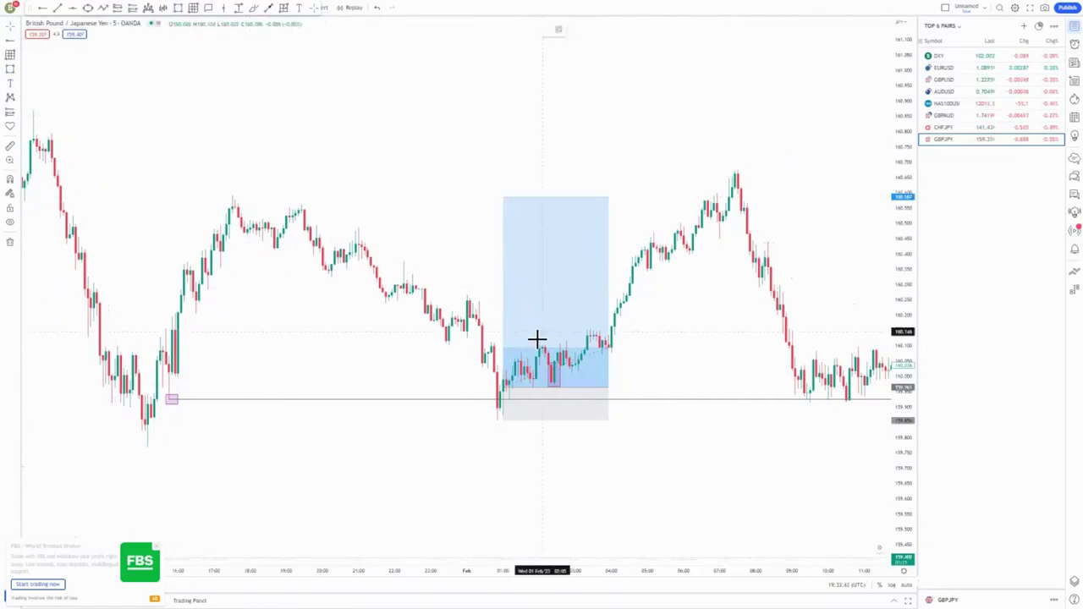
pyautogui.click(506, 382)
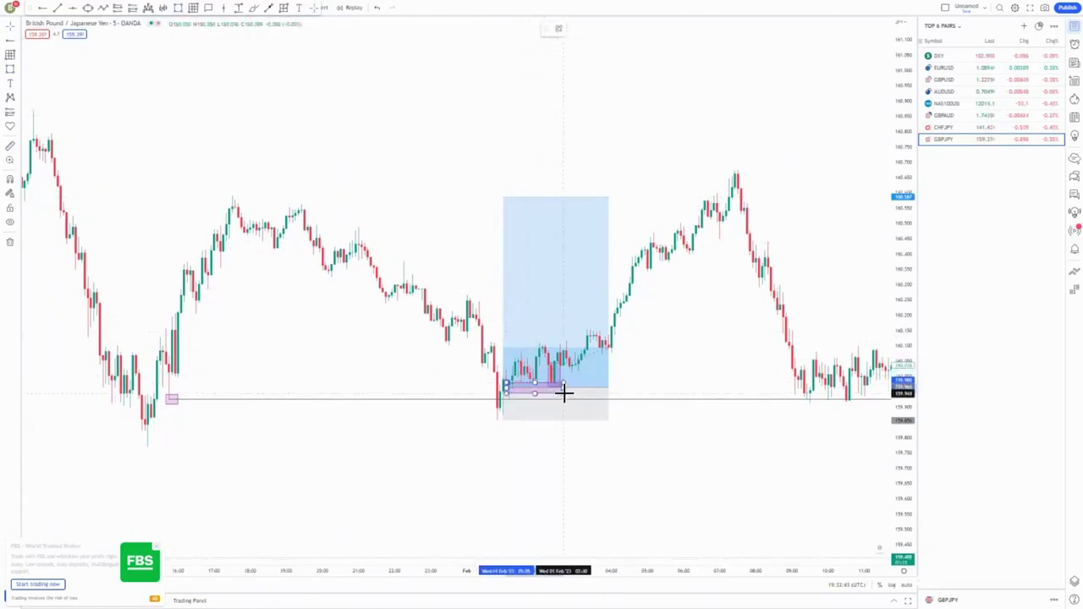
pyautogui.click(573, 392)
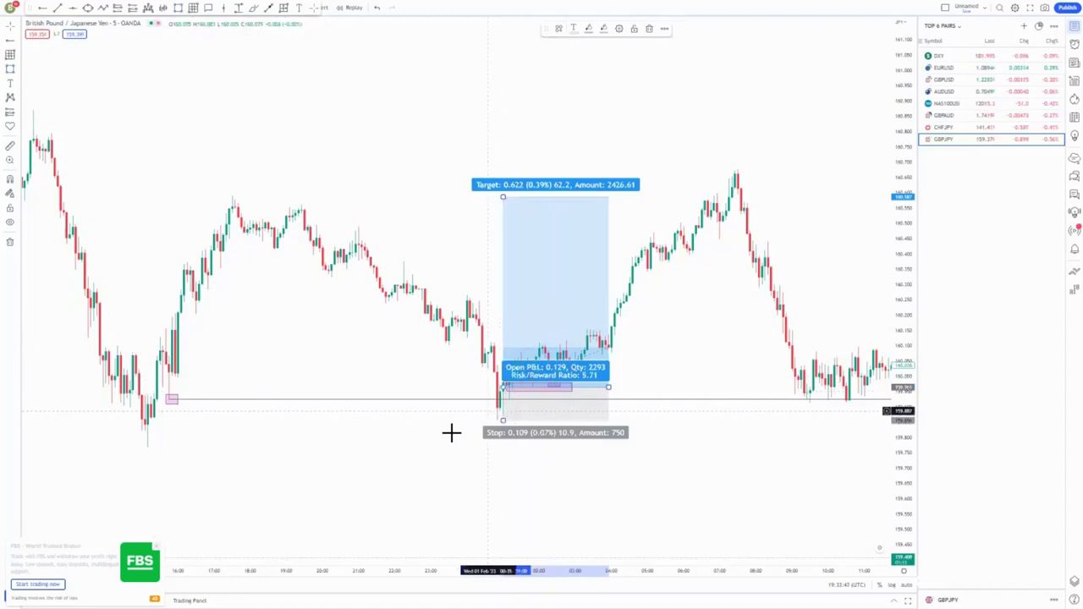
# - Move the long position to the pullback candles and set its stop about 0.130 below entry and target about 0.528 above
pyautogui.click(552, 378)
pyautogui.moveTo(552, 379); pyautogui.dragTo(612, 378)
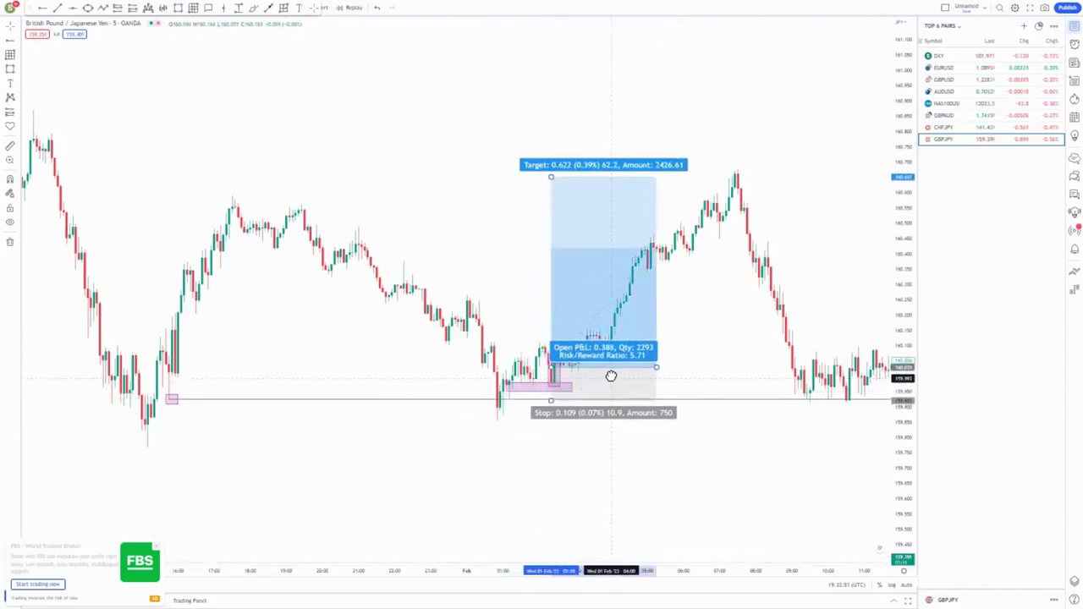
pyautogui.moveTo(551, 398); pyautogui.dragTo(551, 404)
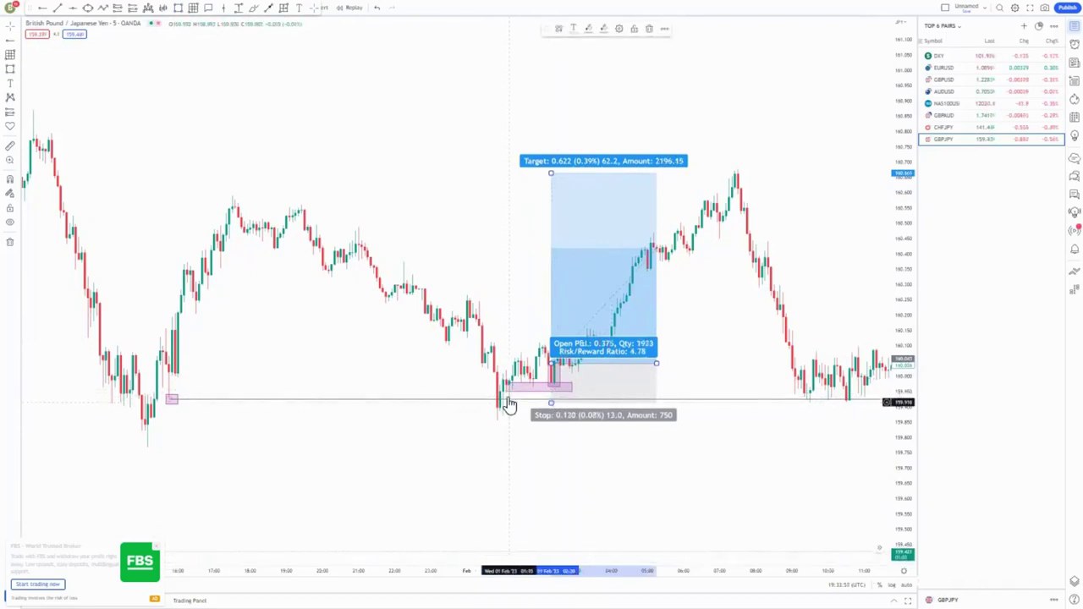
pyautogui.moveTo(571, 463); pyautogui.dragTo(573, 478)
pyautogui.moveTo(552, 186); pyautogui.dragTo(556, 216)
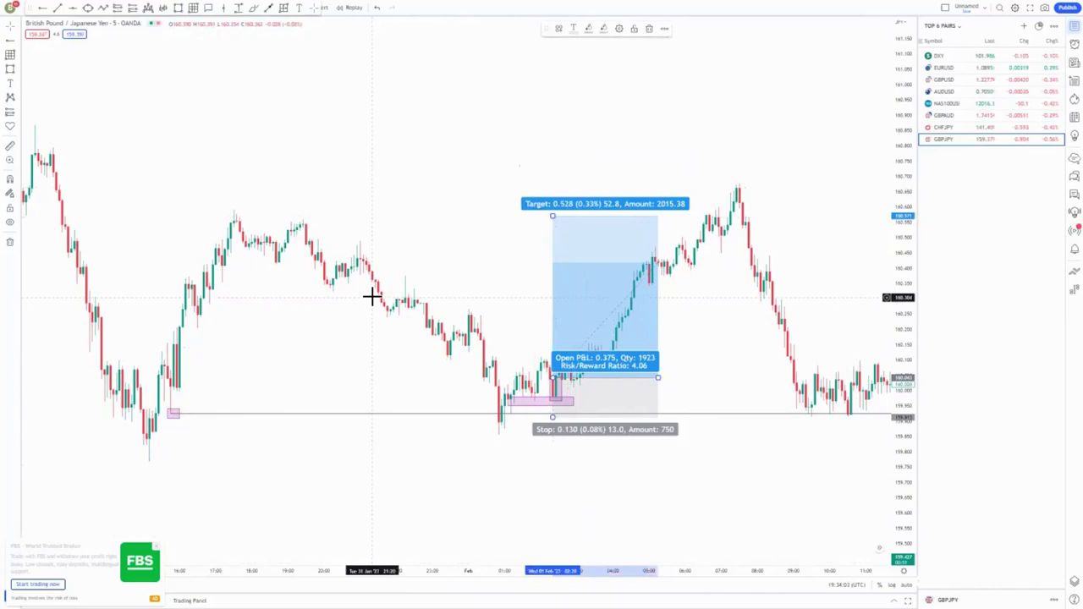
# - Delete the long position and both rectangles at the pullback, keeping the ray and the rectangle at its origin
pyautogui.scroll(2, 640, 396)
pyautogui.press('Delete')
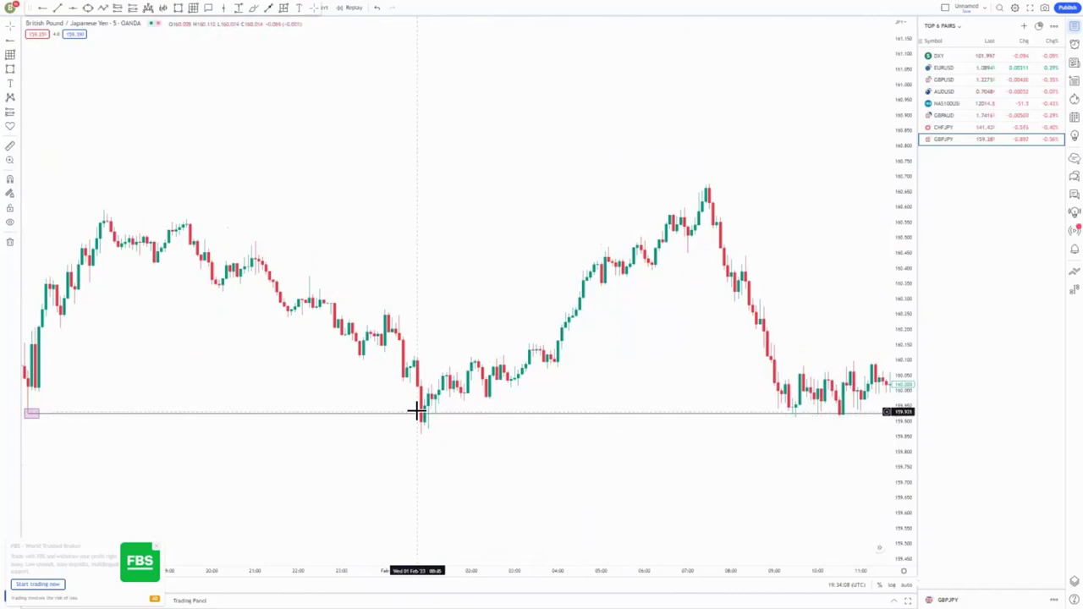
pyautogui.moveTo(488, 442); pyautogui.dragTo(691, 363)
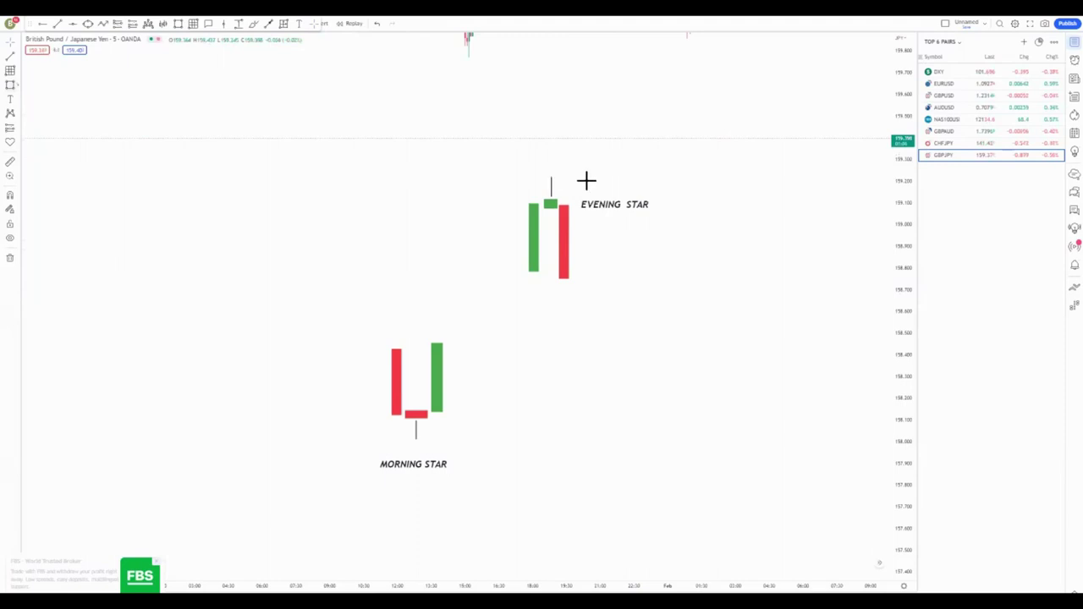
# - Draw a solid black resistance bar above the evening star and a black zigzag path of rising swings up to it
pyautogui.click(586, 180)
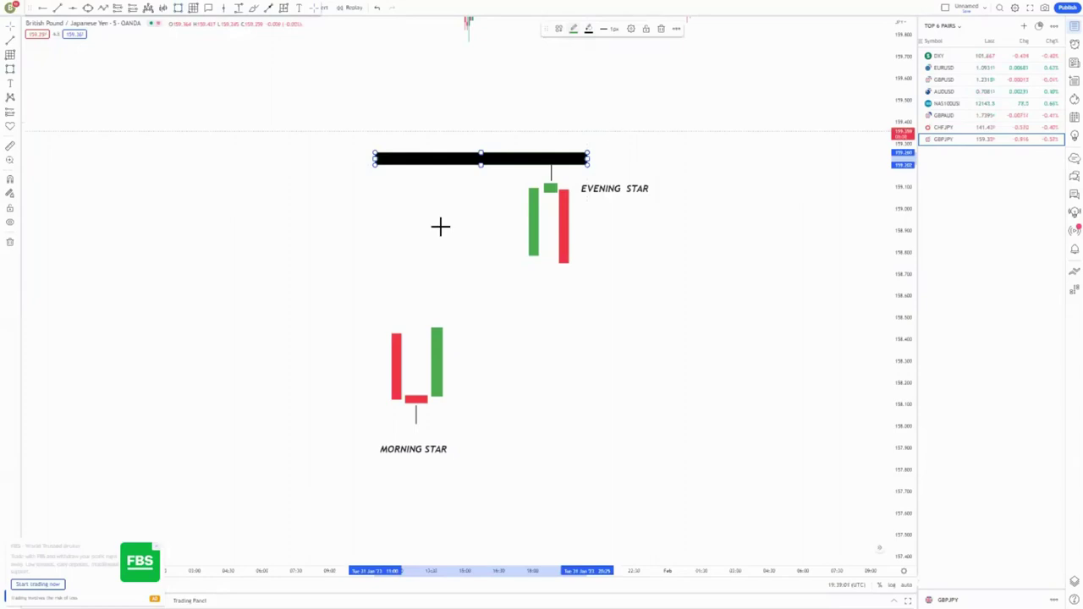
pyautogui.click(11, 55)
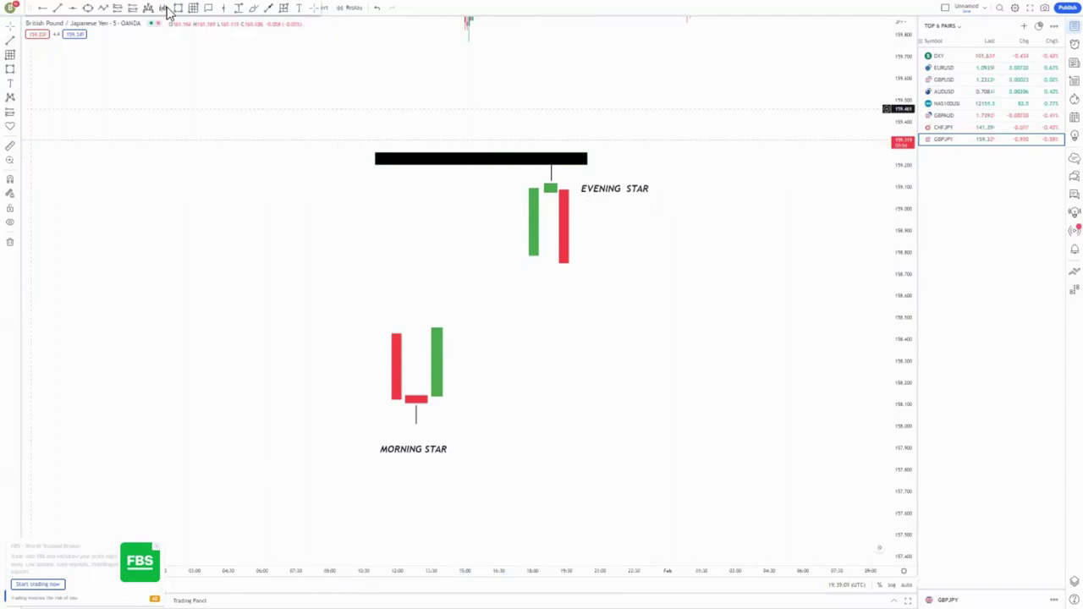
pyautogui.click(429, 244)
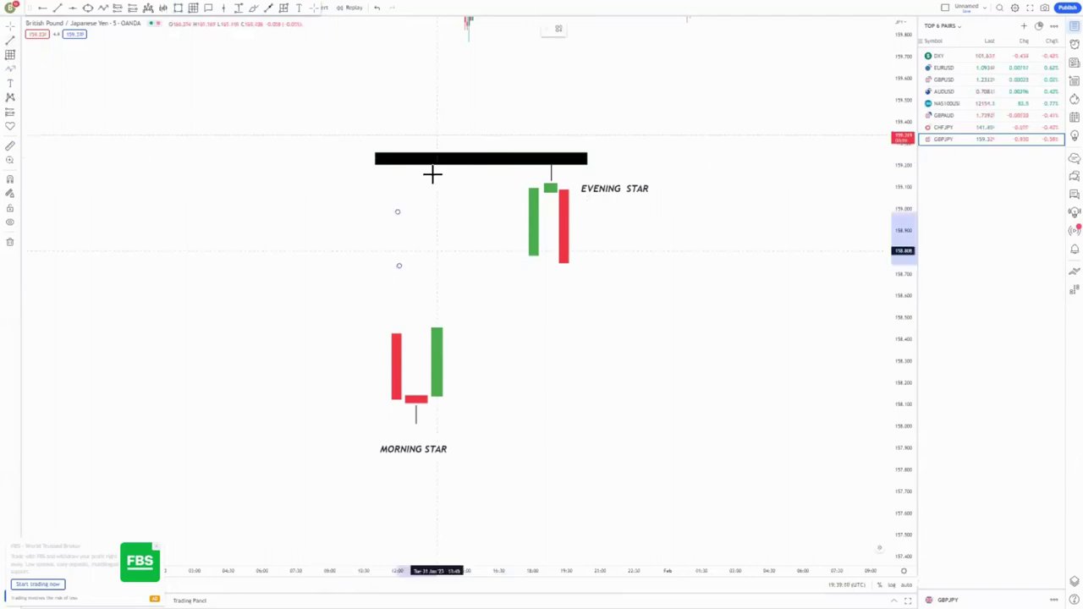
pyautogui.click(462, 204)
pyautogui.click(461, 159)
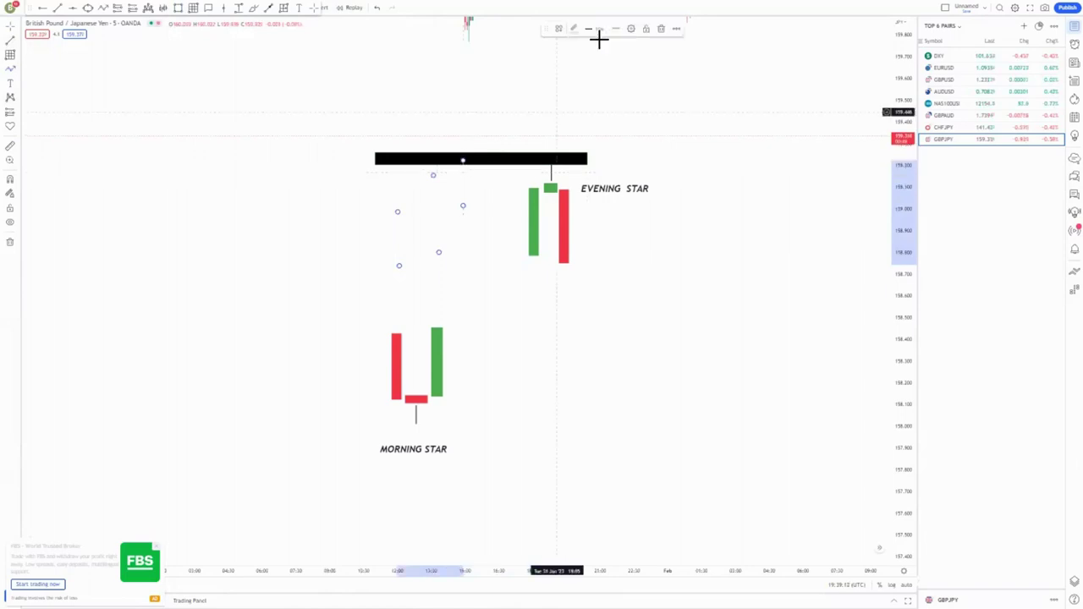
pyautogui.click(576, 28)
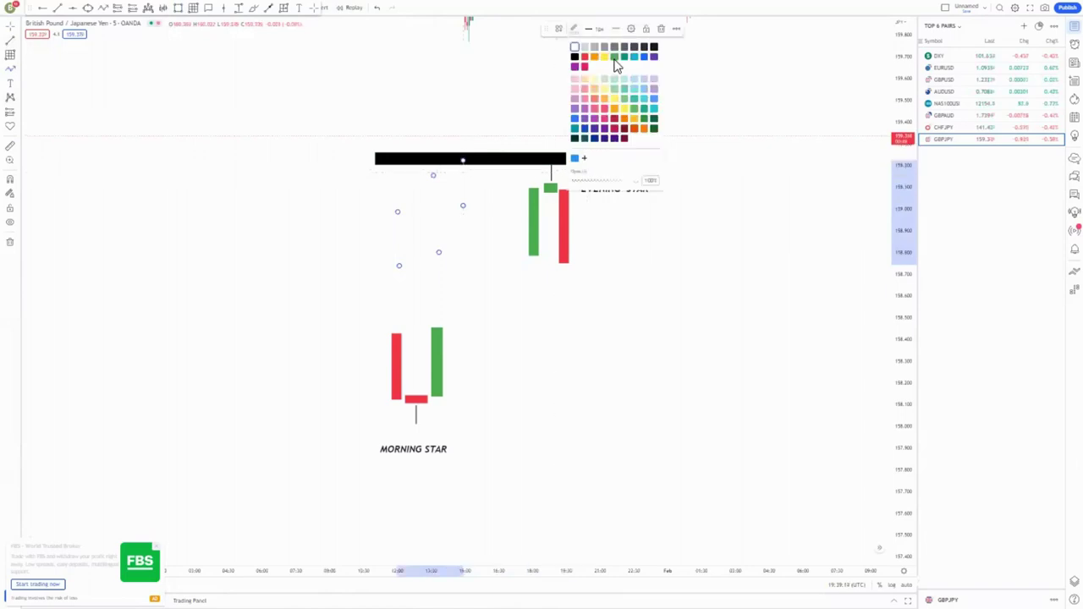
pyautogui.click(474, 169)
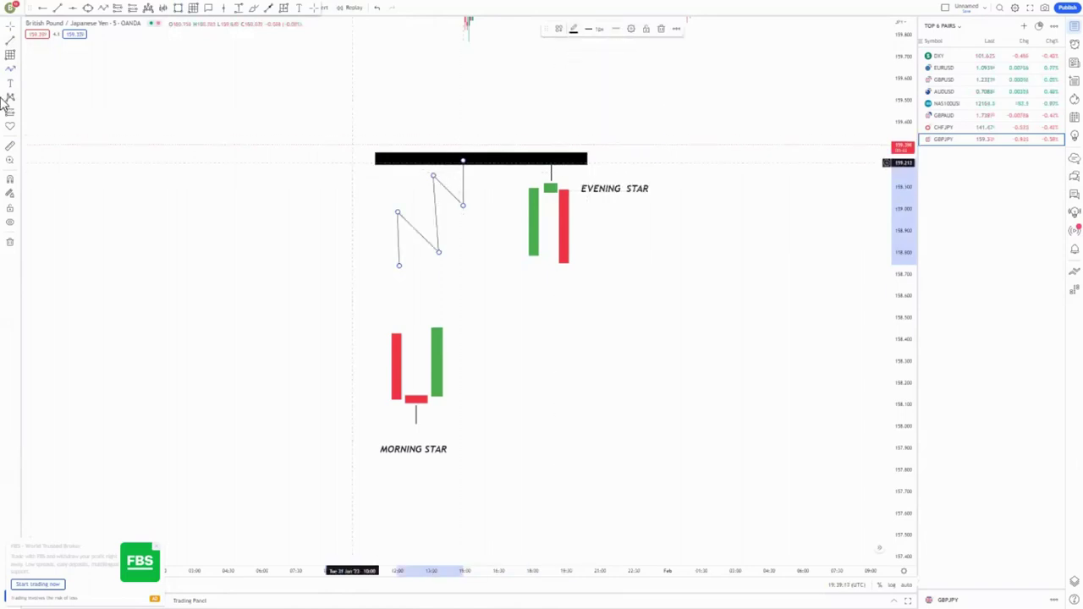
# - Brush a freehand loop on the black bar above the end of the zigzag path
pyautogui.click(413, 122)
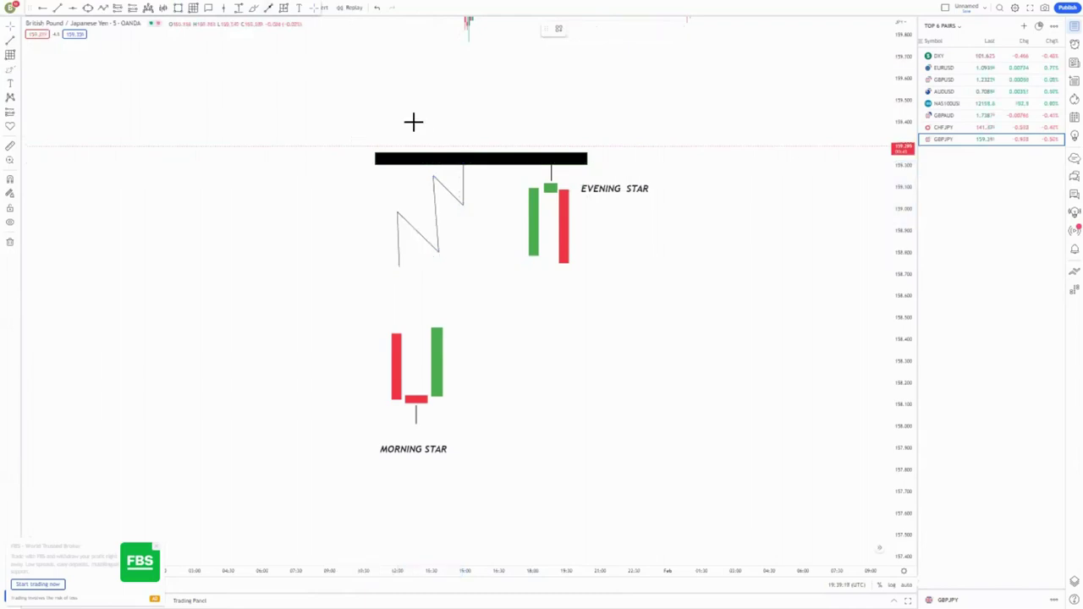
pyautogui.click(533, 160)
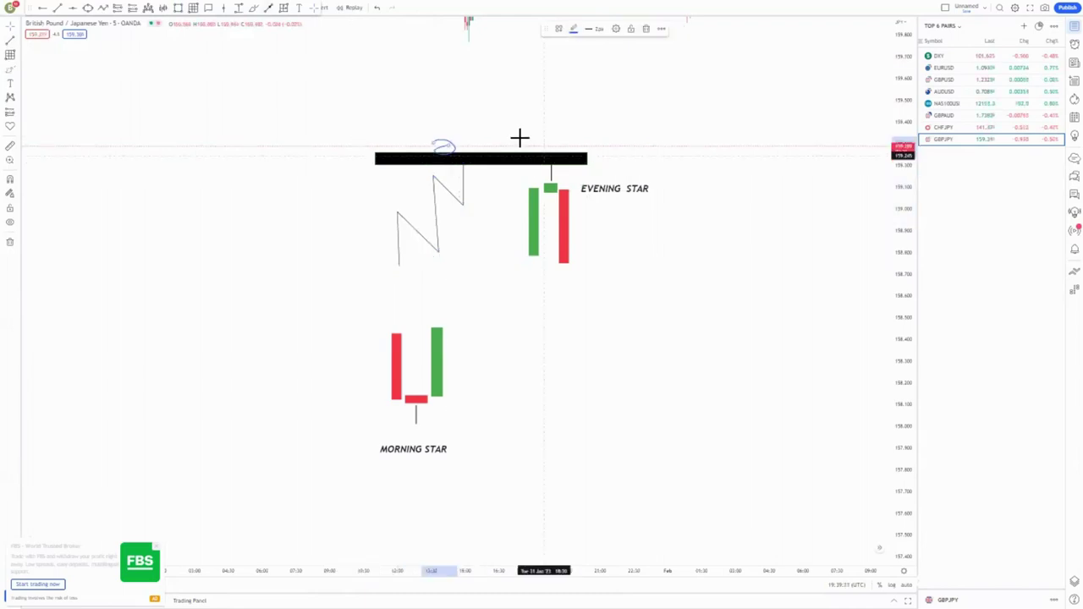
# - Mark the evening star's upper wick with freehand brush loops, delete those marks and exit full screen
pyautogui.moveTo(550, 141); pyautogui.dragTo(551, 181)
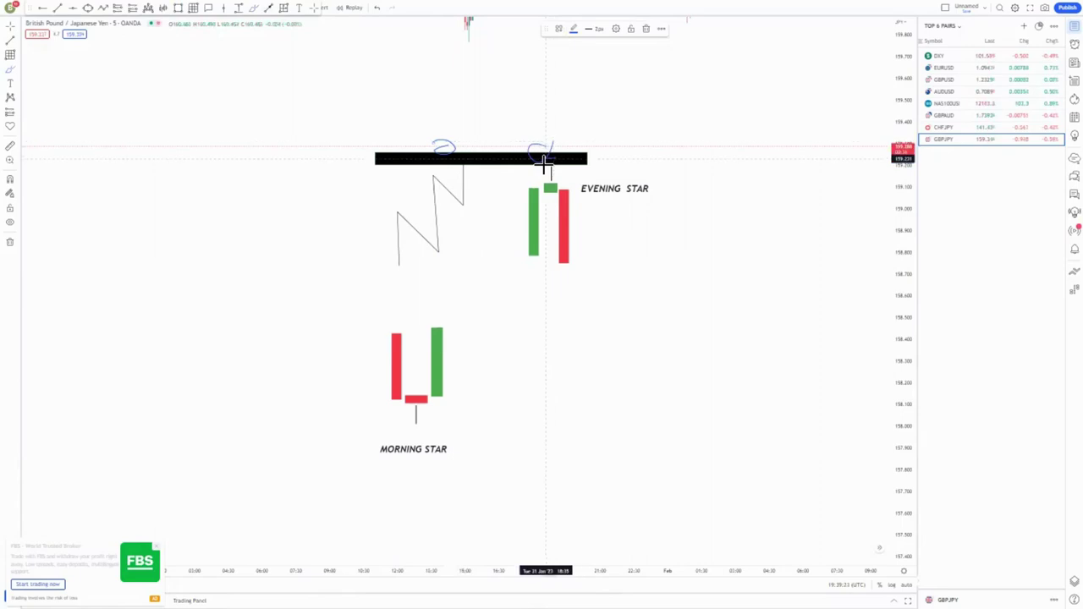
pyautogui.moveTo(549, 178); pyautogui.dragTo(559, 160)
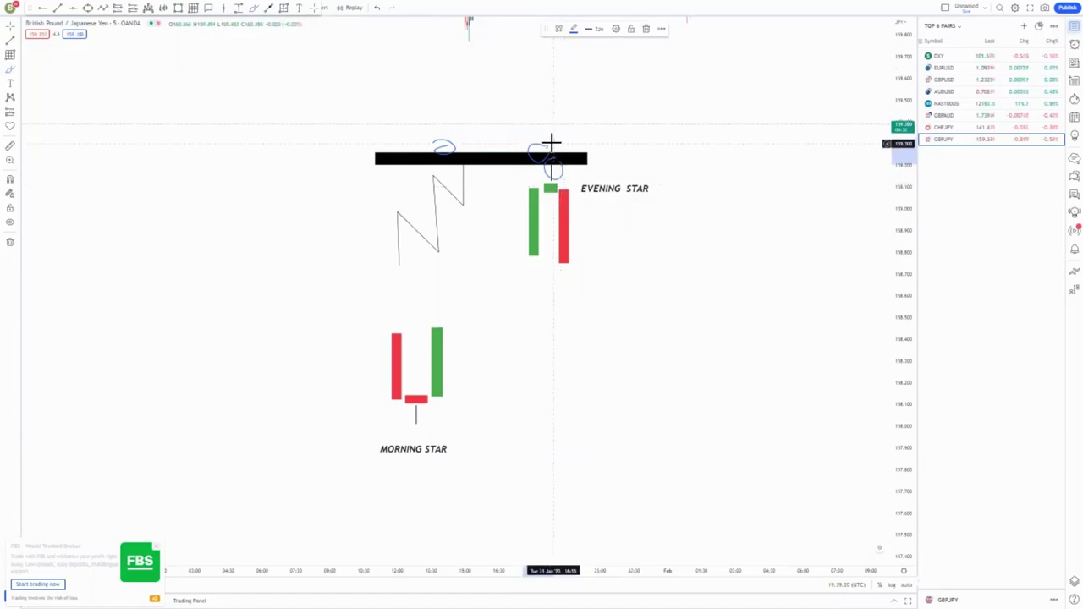
pyautogui.press('Delete')
pyautogui.press('F11')
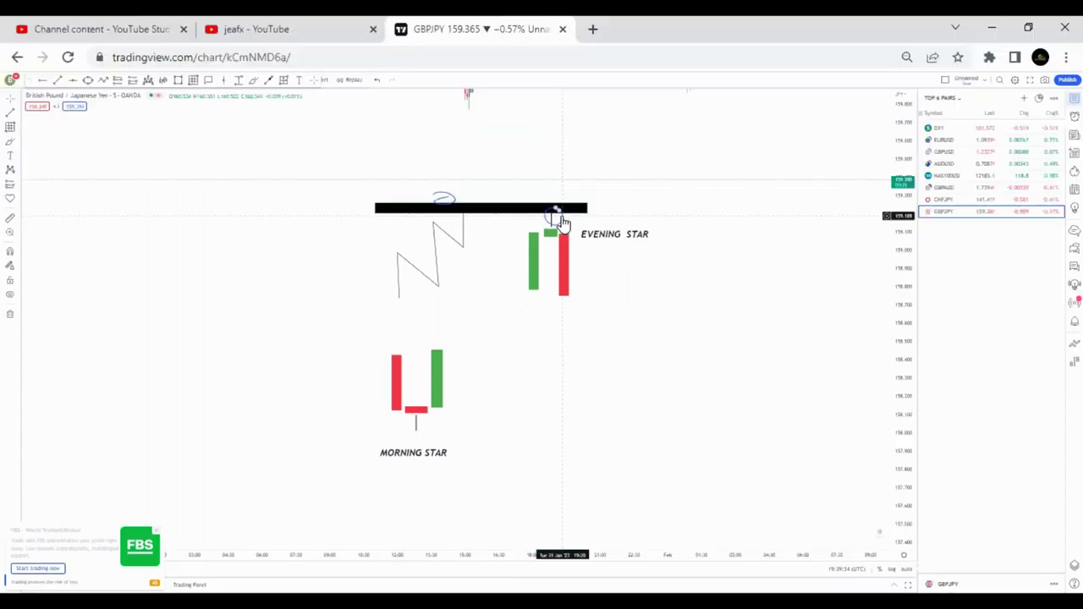
# - Shorten the evening star's red candle so its lower end lines up with the green candle's, at about 158.78
pyautogui.click(563, 293)
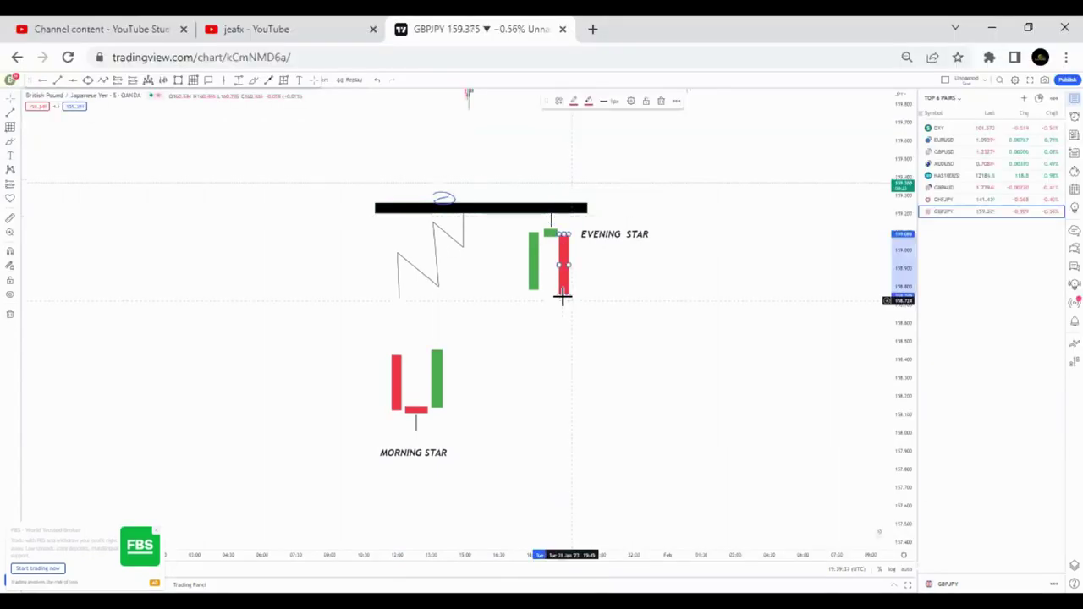
pyautogui.moveTo(563, 275)
pyautogui.mouseDown()
pyautogui.moveTo(559, 248)
pyautogui.moveTo(564, 295)
pyautogui.mouseUp()
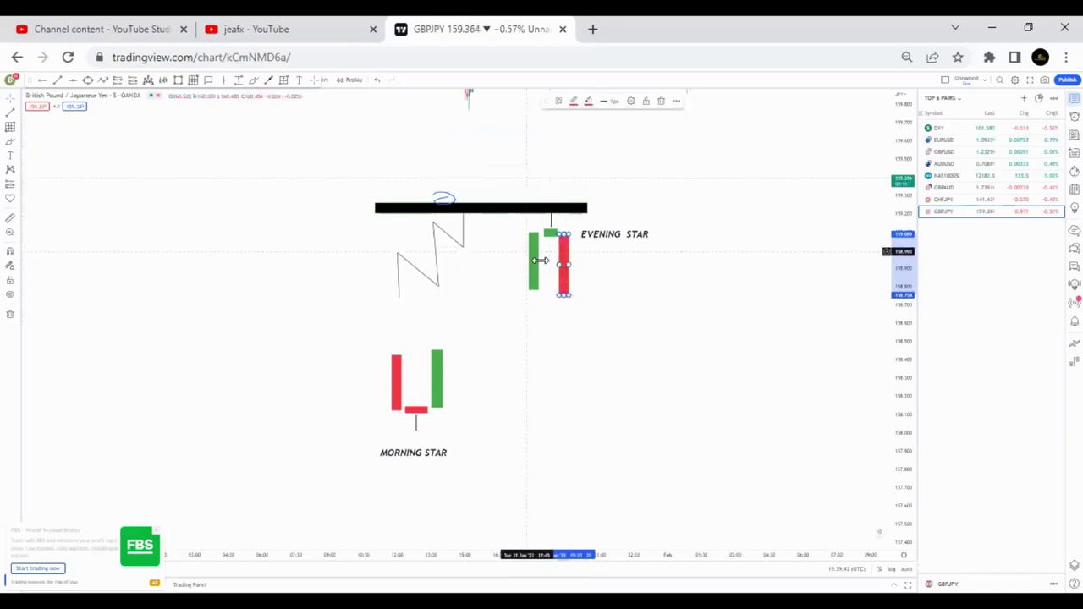
pyautogui.moveTo(564, 293); pyautogui.dragTo(564, 290)
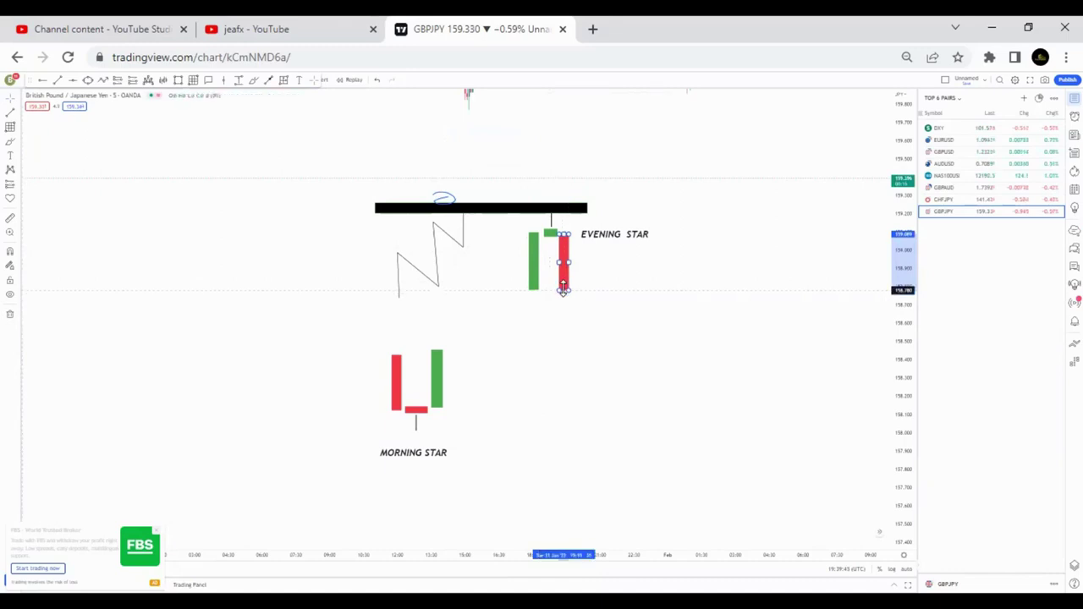
pyautogui.click(633, 335)
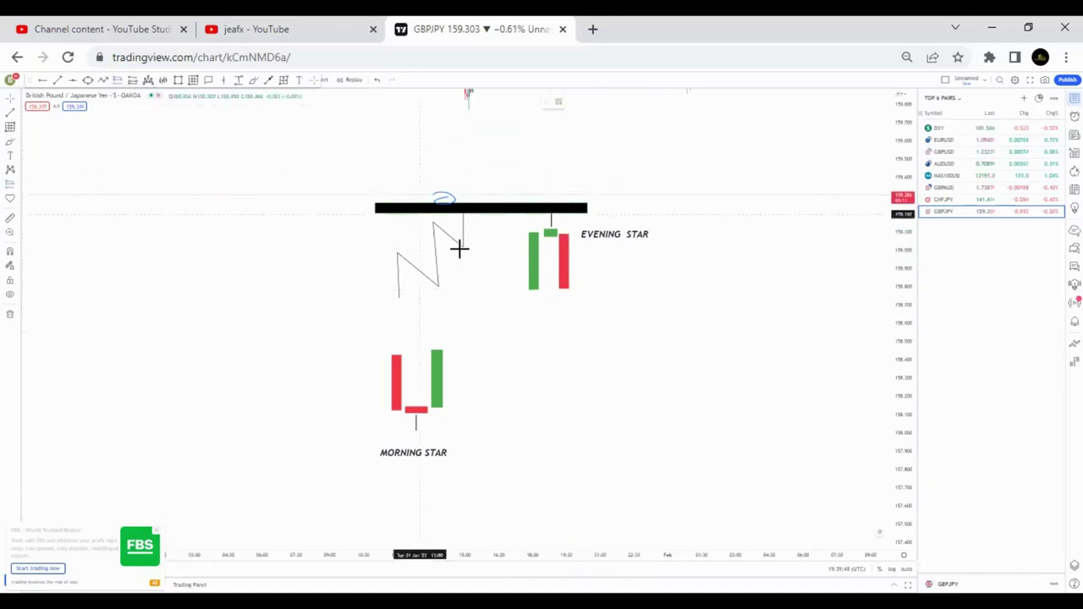
# - Level the evening star's red candle top with the green candle and place a short position at its low, stop 0.551 and target 0.978
pyautogui.click(567, 292)
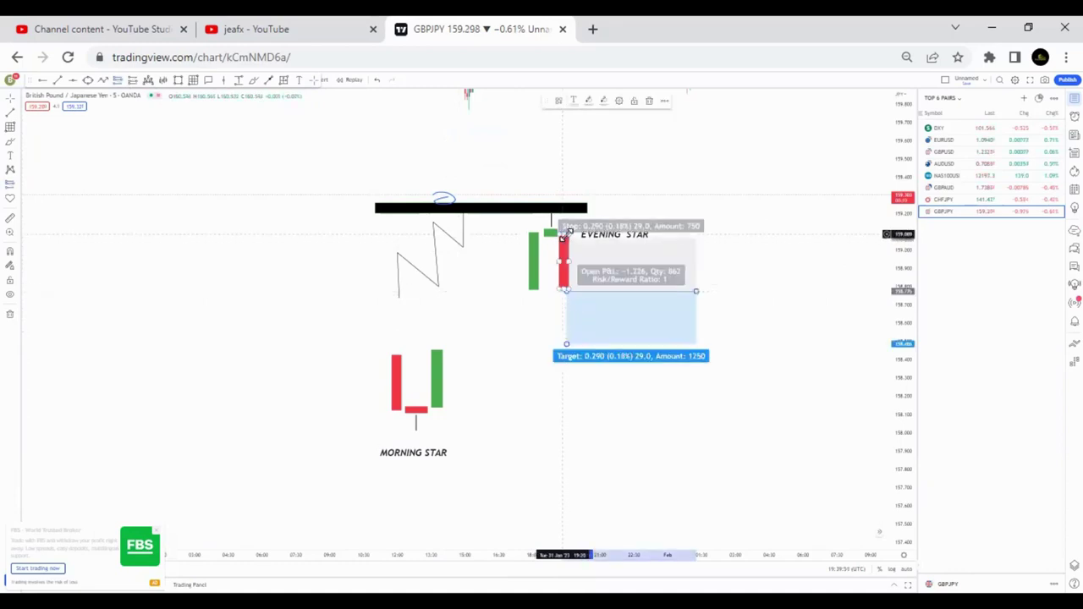
pyautogui.click(569, 233)
pyautogui.click(575, 245)
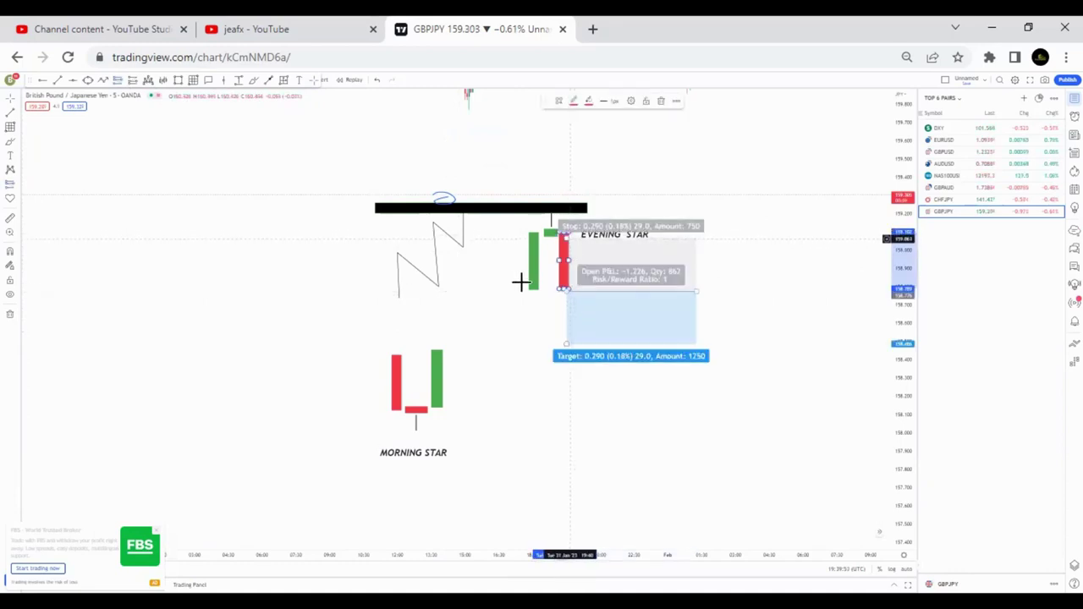
pyautogui.click(535, 319)
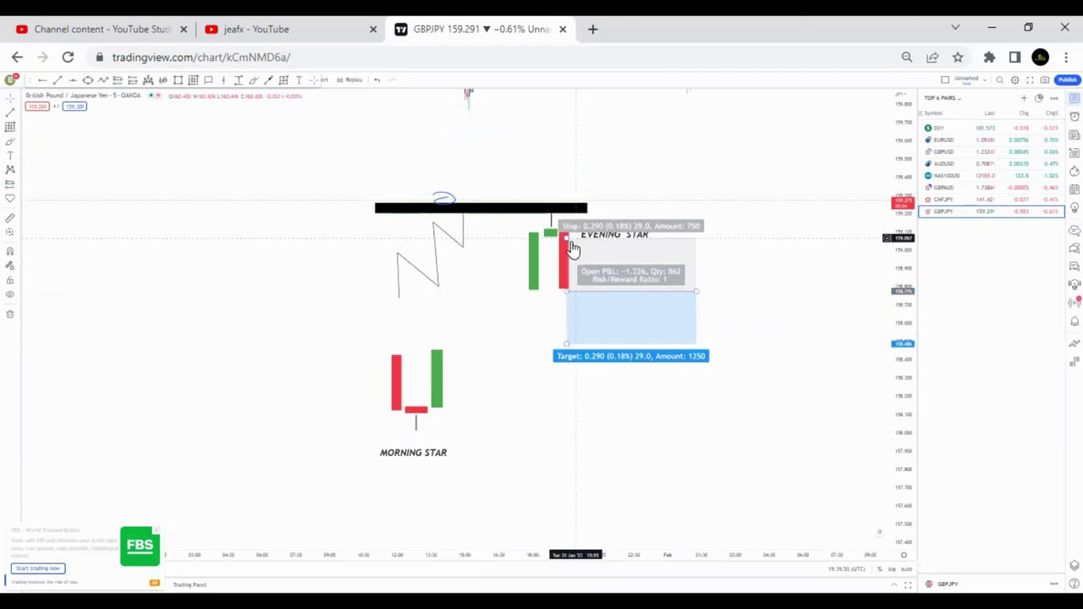
pyautogui.moveTo(660, 286); pyautogui.dragTo(655, 290)
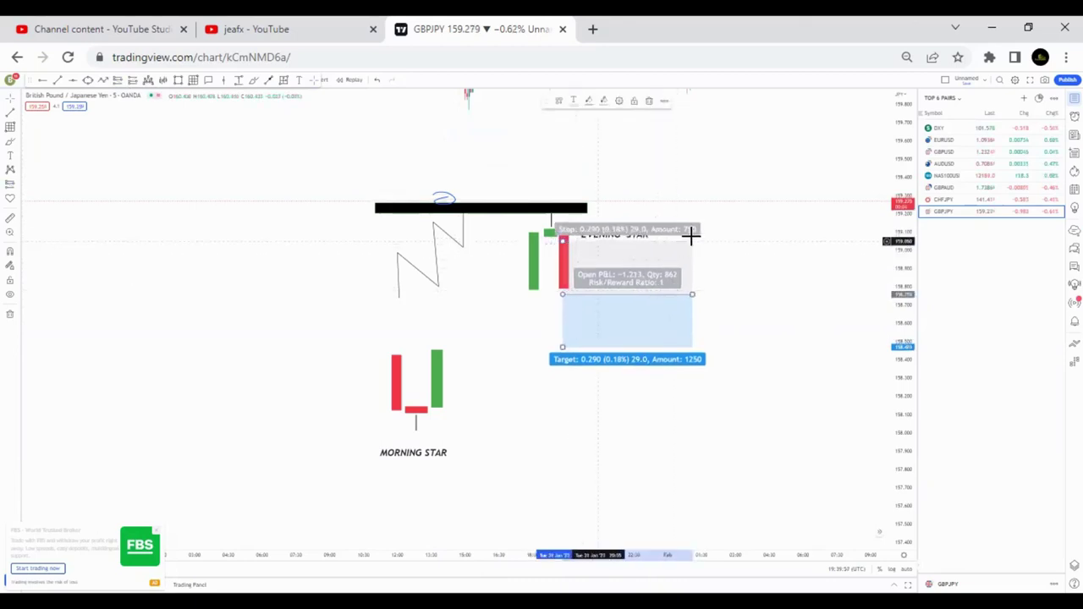
pyautogui.moveTo(563, 229); pyautogui.dragTo(559, 193)
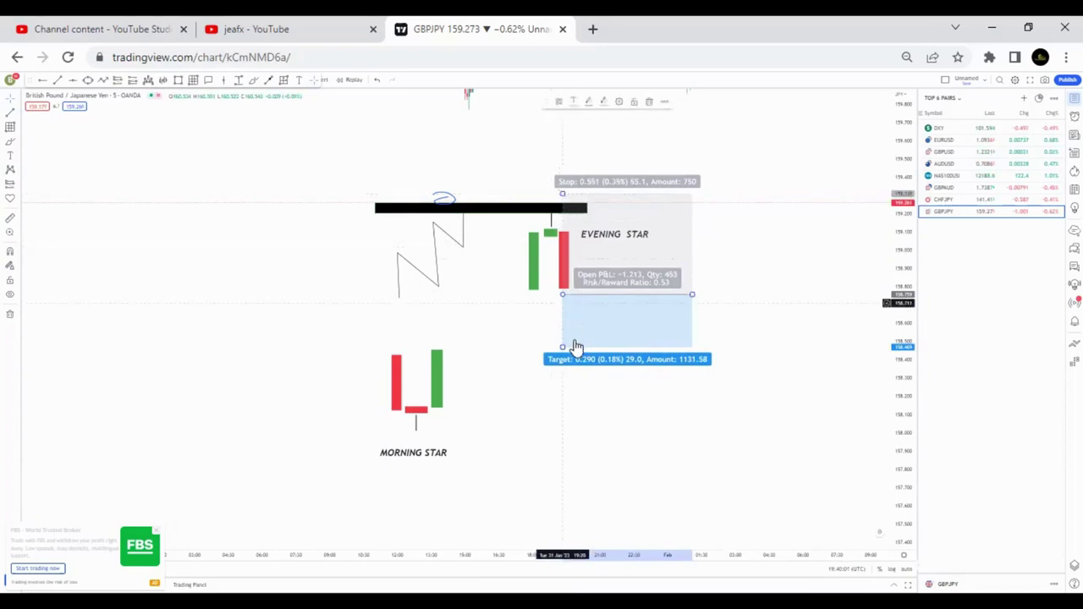
pyautogui.moveTo(562, 348); pyautogui.dragTo(574, 474)
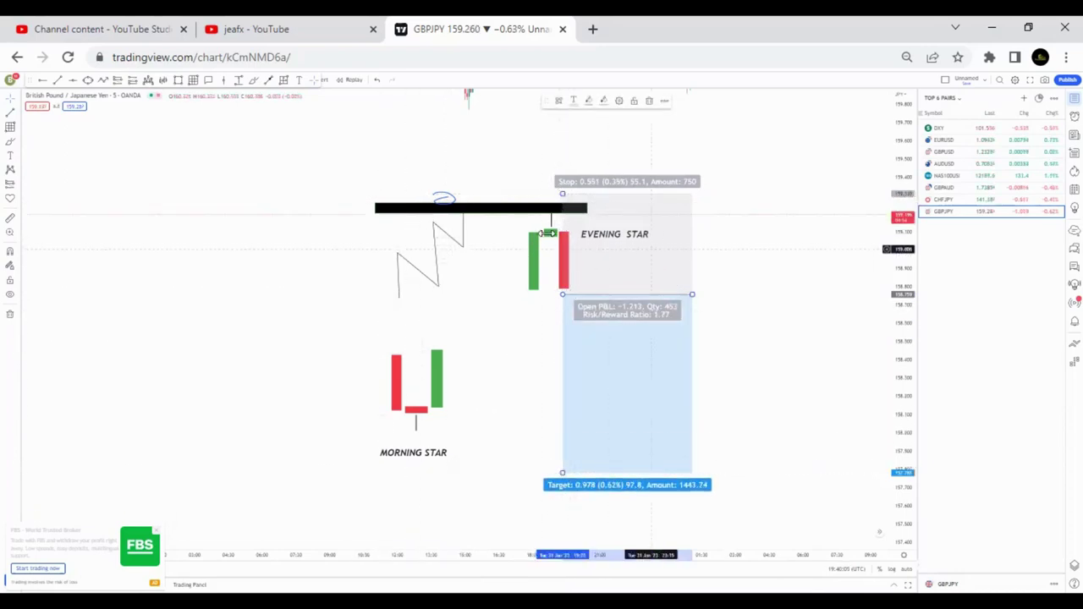
# - Delete the zigzag path, the freehand loop on the black bar and the evening star's short position
pyautogui.click(459, 244)
pyautogui.press('Delete')
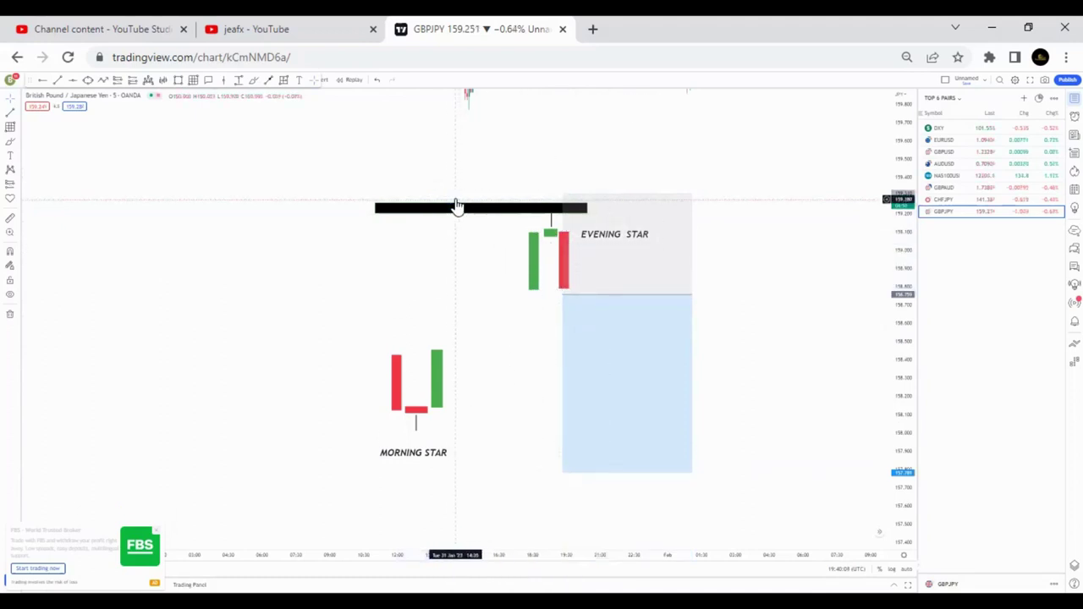
pyautogui.moveTo(464, 391); pyautogui.dragTo(448, 344)
pyautogui.click(642, 349)
pyautogui.press('Delete')
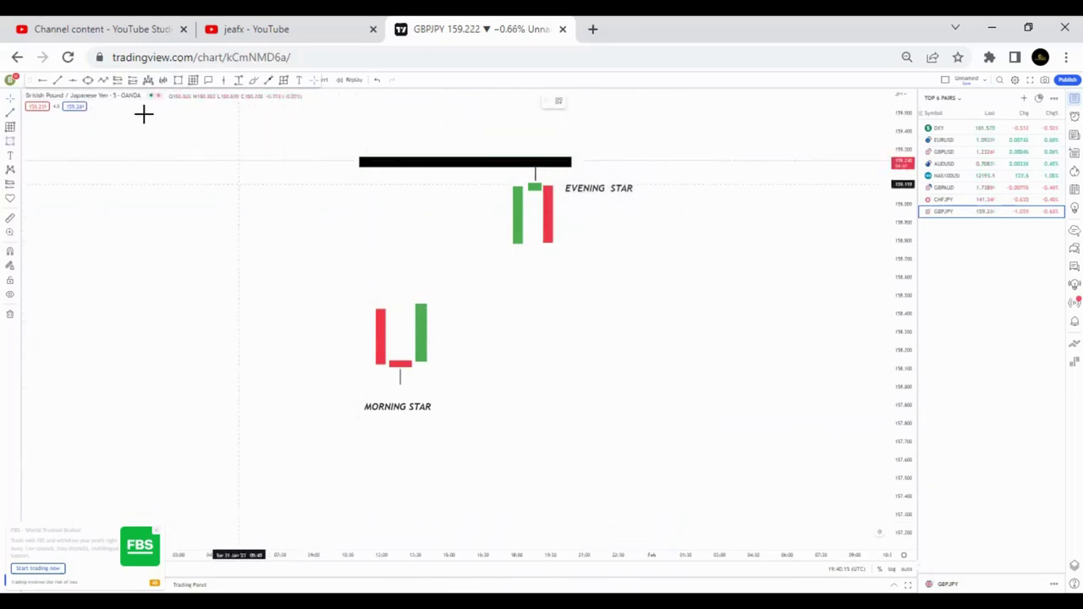
# - Brush a falling price path down to the morning star with loops around its lower wick, and undo the marks
pyautogui.moveTo(303, 203)
pyautogui.mouseDown()
pyautogui.moveTo(333, 308)
pyautogui.moveTo(408, 382)
pyautogui.mouseUp()
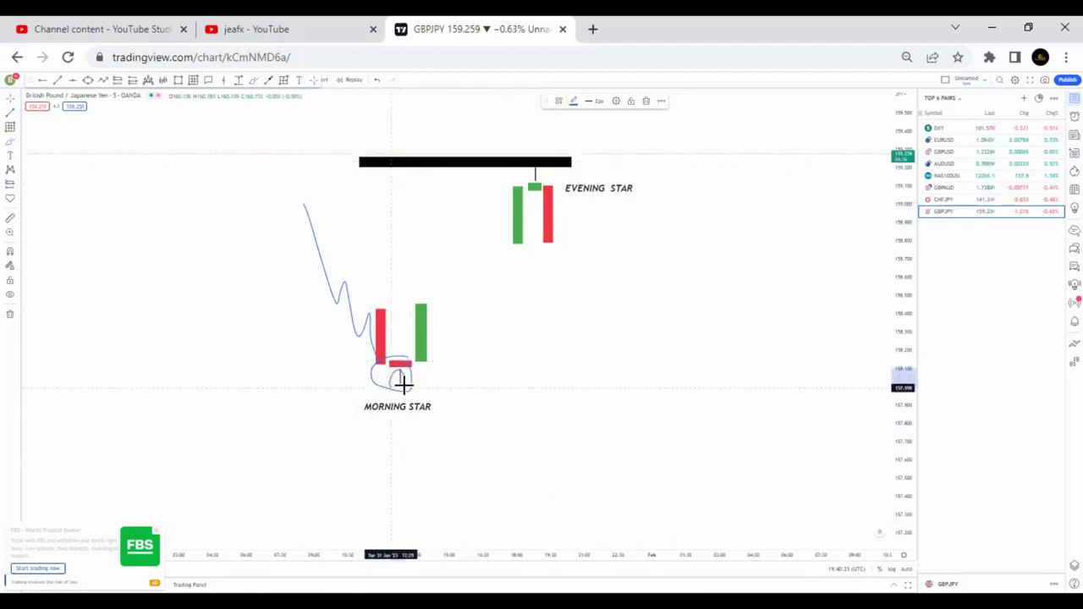
pyautogui.click(373, 81)
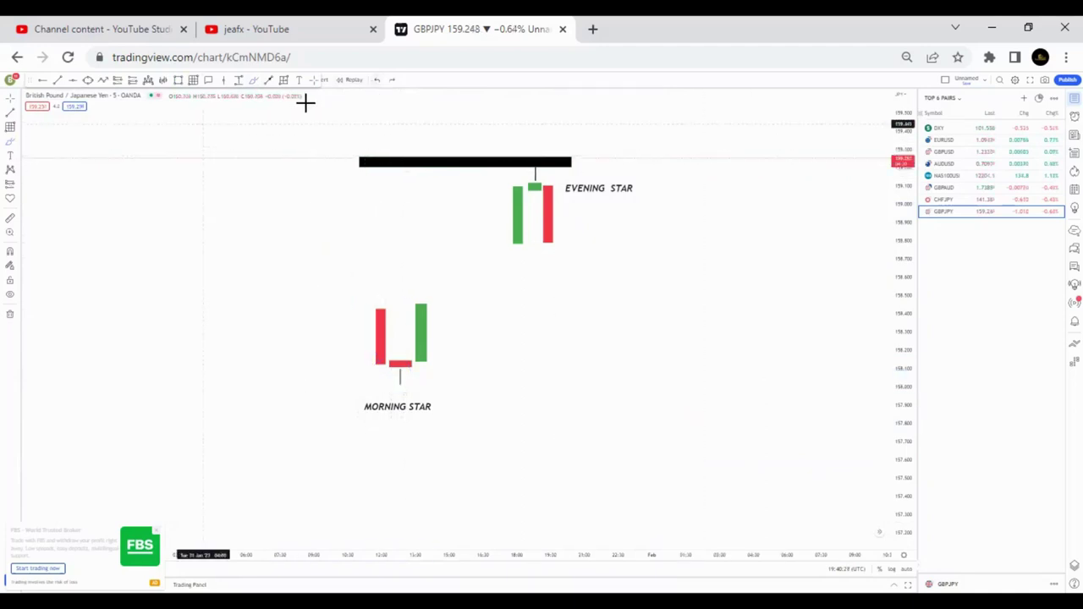
# - Shorten the morning star's green candle so its upper end lines up with the red candle's, at about 158.43
pyautogui.click(419, 305)
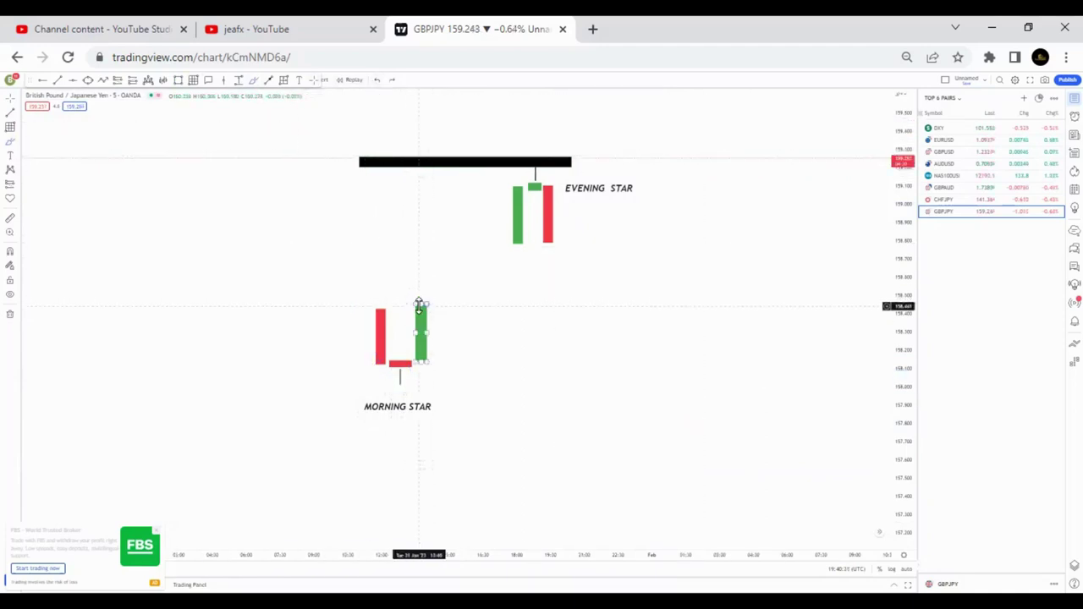
pyautogui.moveTo(418, 305); pyautogui.dragTo(422, 325)
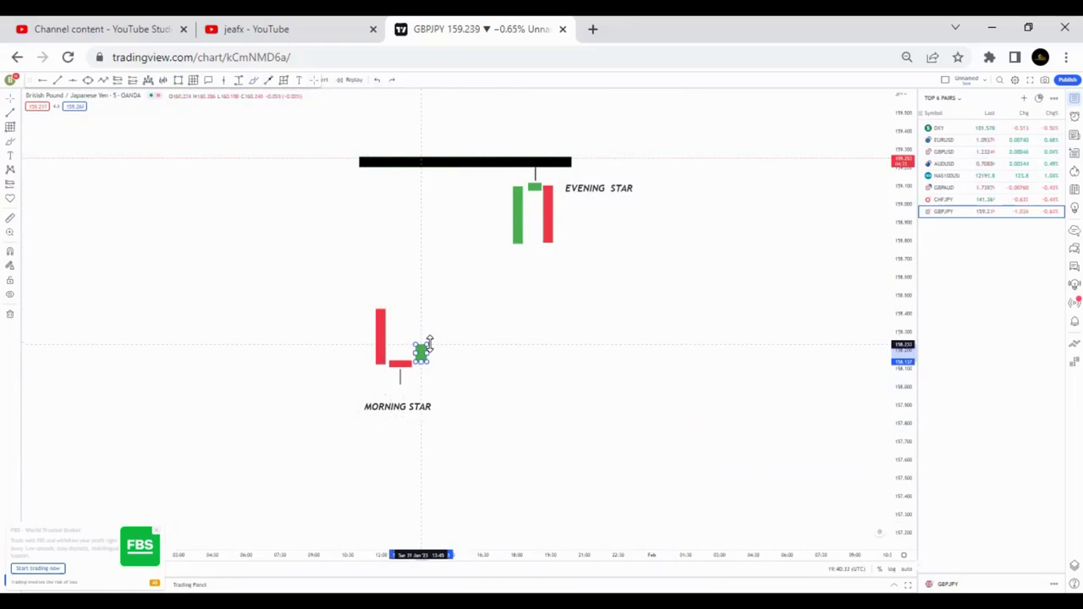
pyautogui.moveTo(430, 330); pyautogui.dragTo(430, 309)
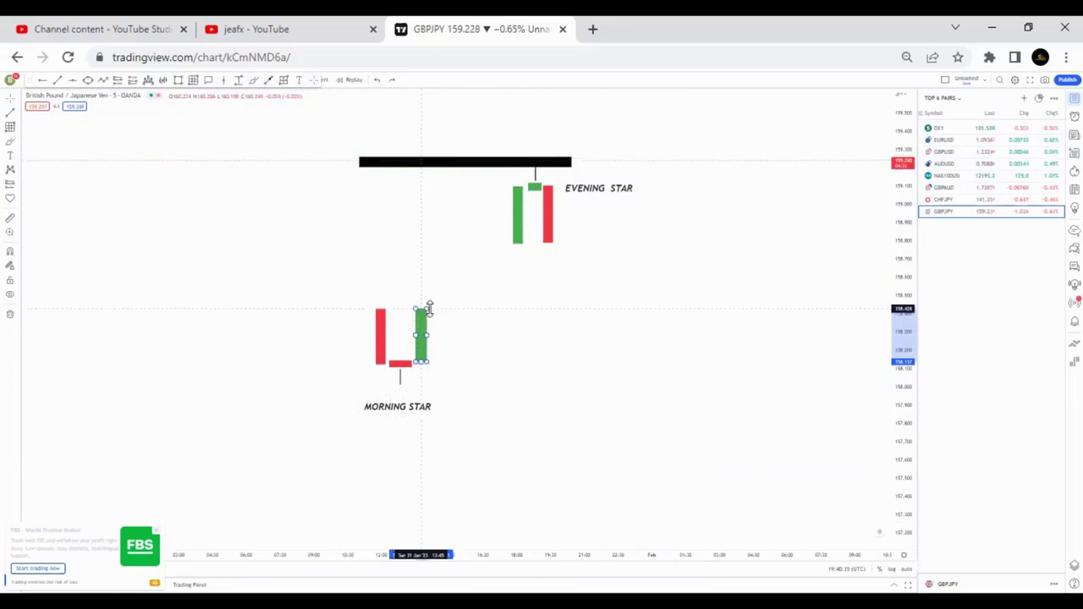
pyautogui.click(487, 323)
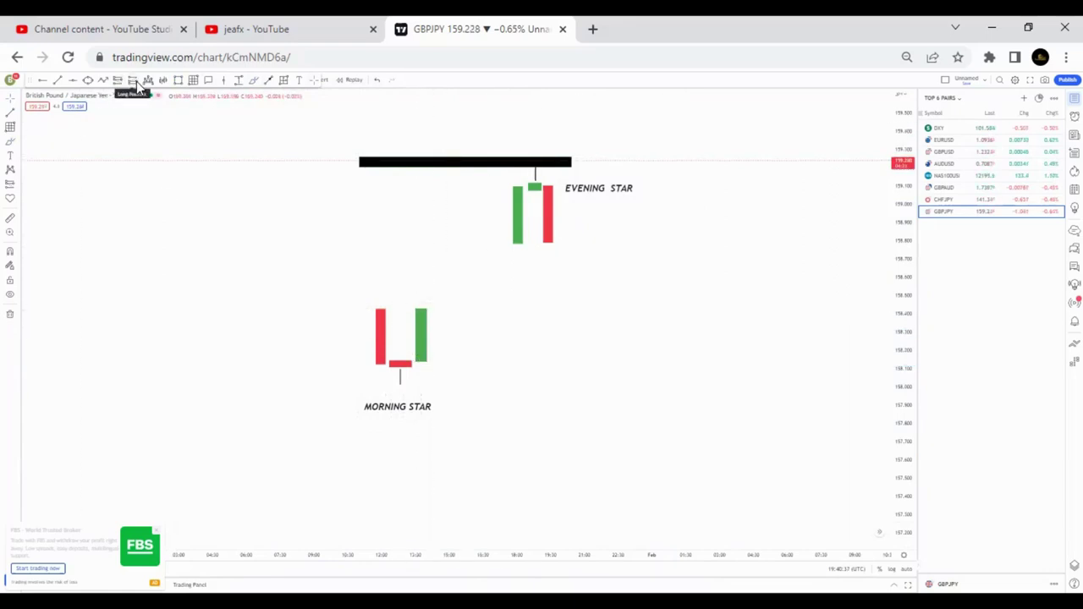
# - Place a long position at the morning star's green candle top, stop 0.443 below the wick, target 0.783 at the black bar, and delete it
pyautogui.click(136, 85)
pyautogui.click(422, 308)
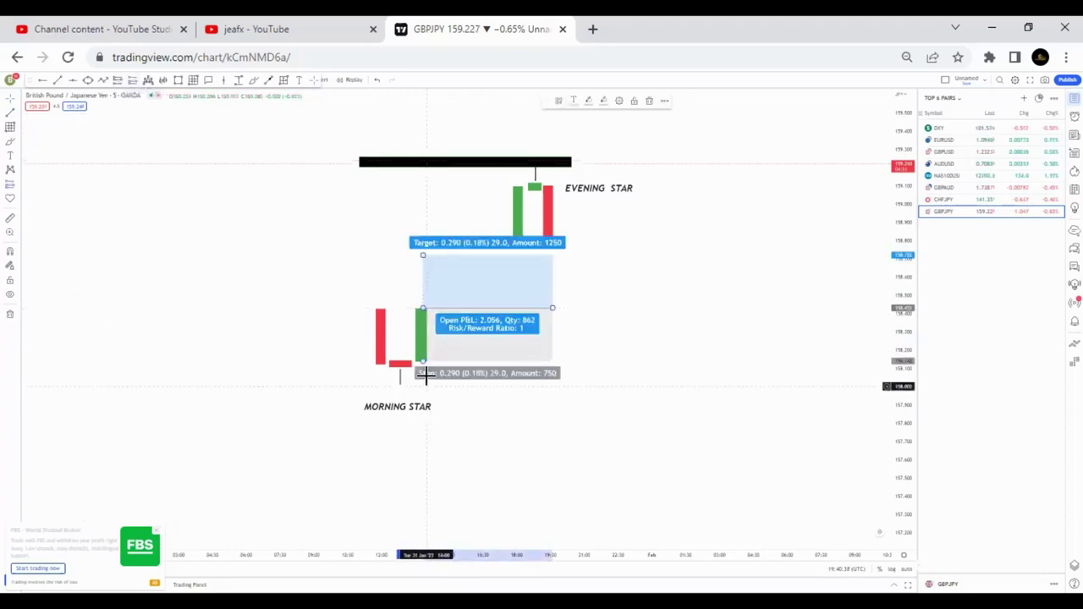
pyautogui.moveTo(422, 358); pyautogui.dragTo(420, 395)
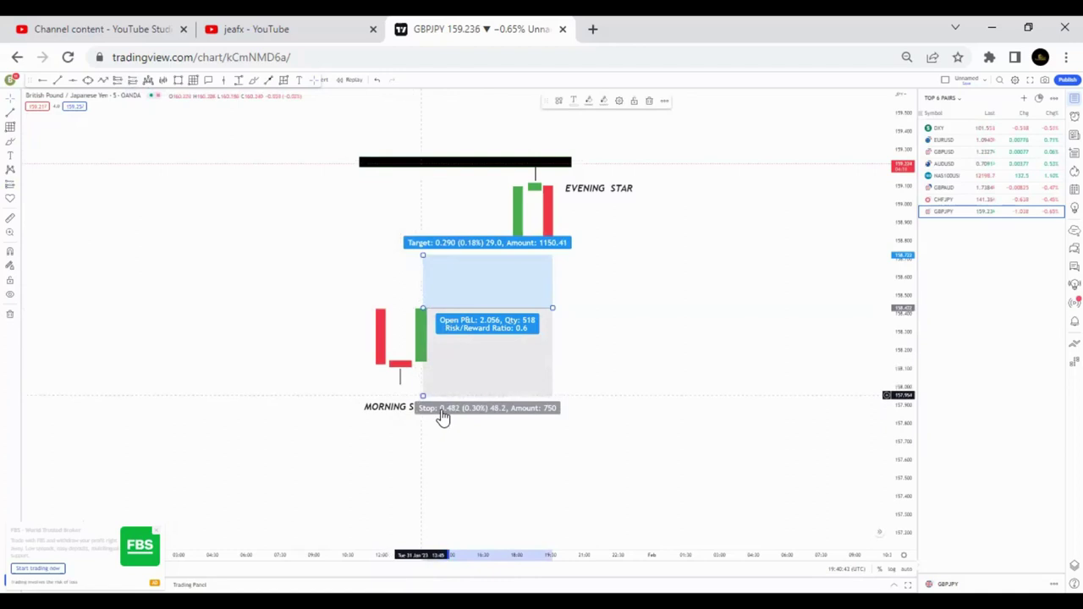
pyautogui.moveTo(425, 394); pyautogui.dragTo(424, 388)
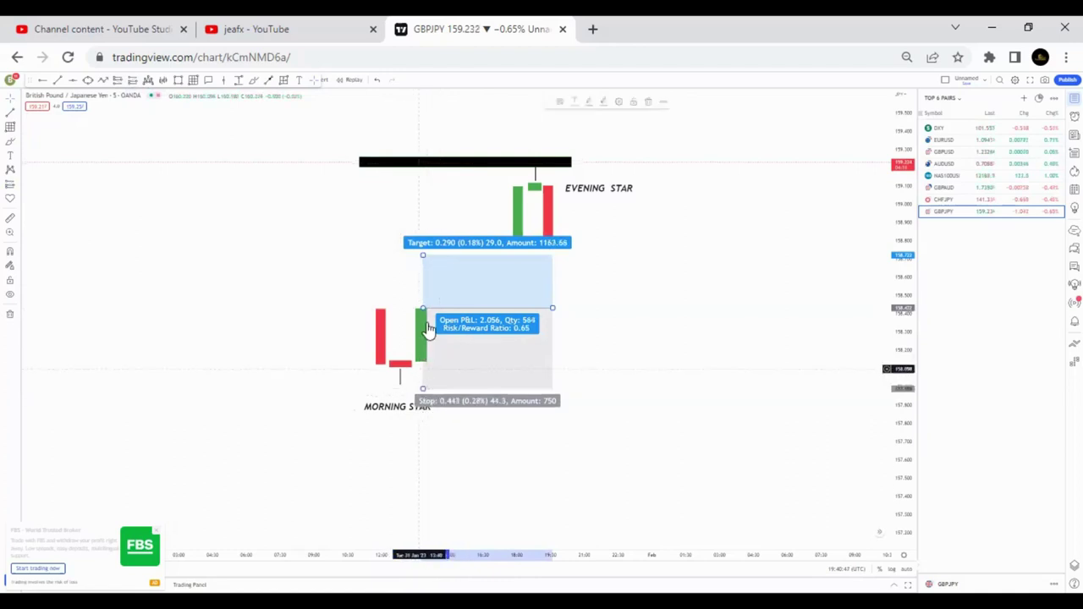
pyautogui.moveTo(422, 217); pyautogui.dragTo(423, 162)
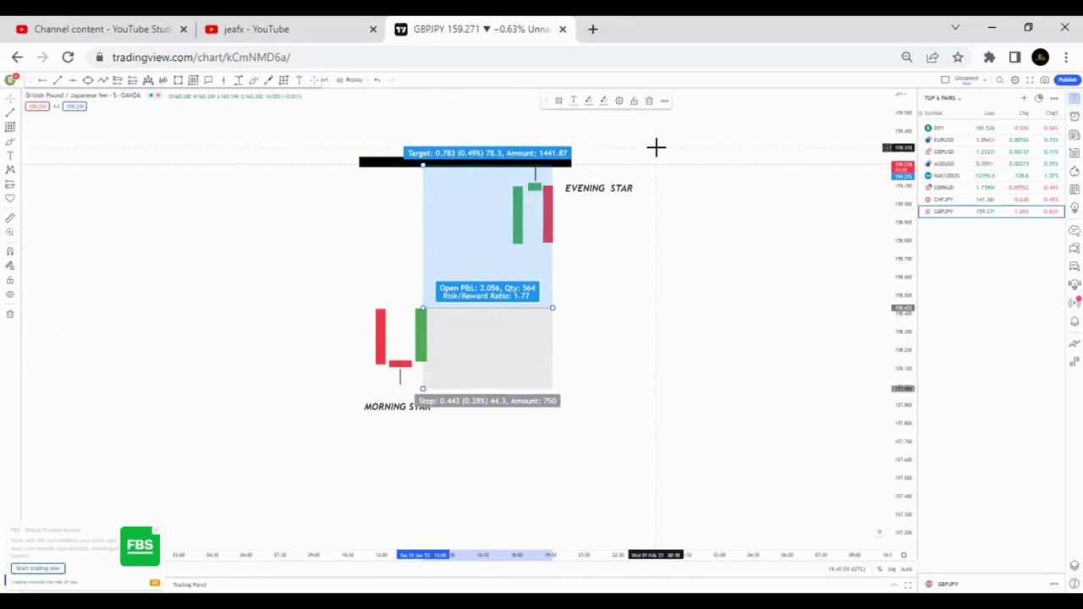
pyautogui.click(649, 101)
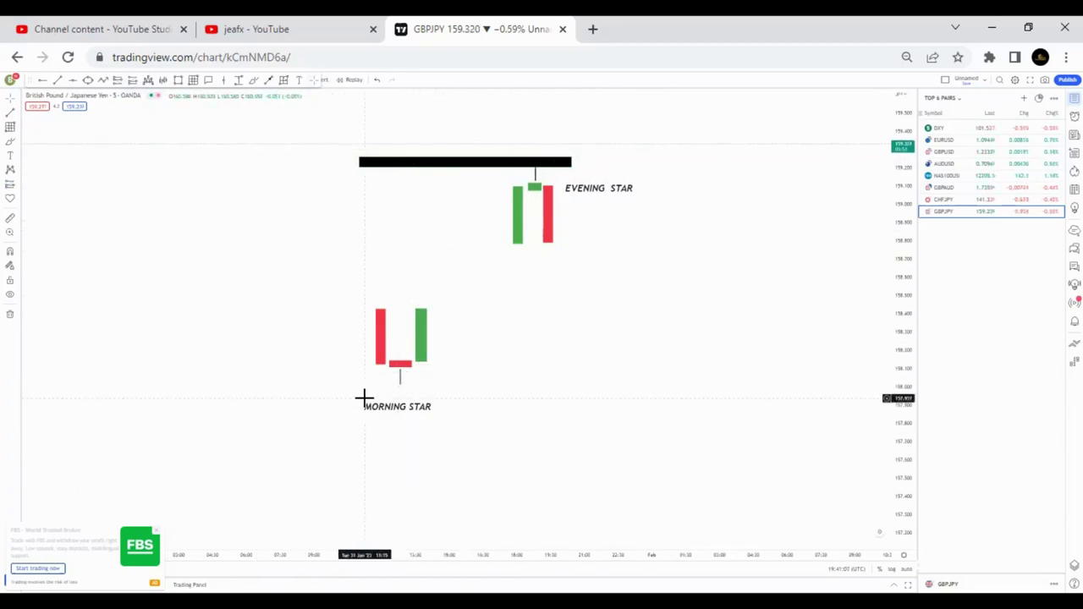
# - Remove all the drawings and reset the chart view to bring back the recent GBPJPY candles
pyautogui.click(10, 314)
pyautogui.click(86, 314)
pyautogui.moveTo(210, 237); pyautogui.dragTo(252, 331)
pyautogui.rightClick(299, 272)
pyautogui.click(347, 282)
pyautogui.moveTo(491, 322); pyautogui.dragTo(324, 324)
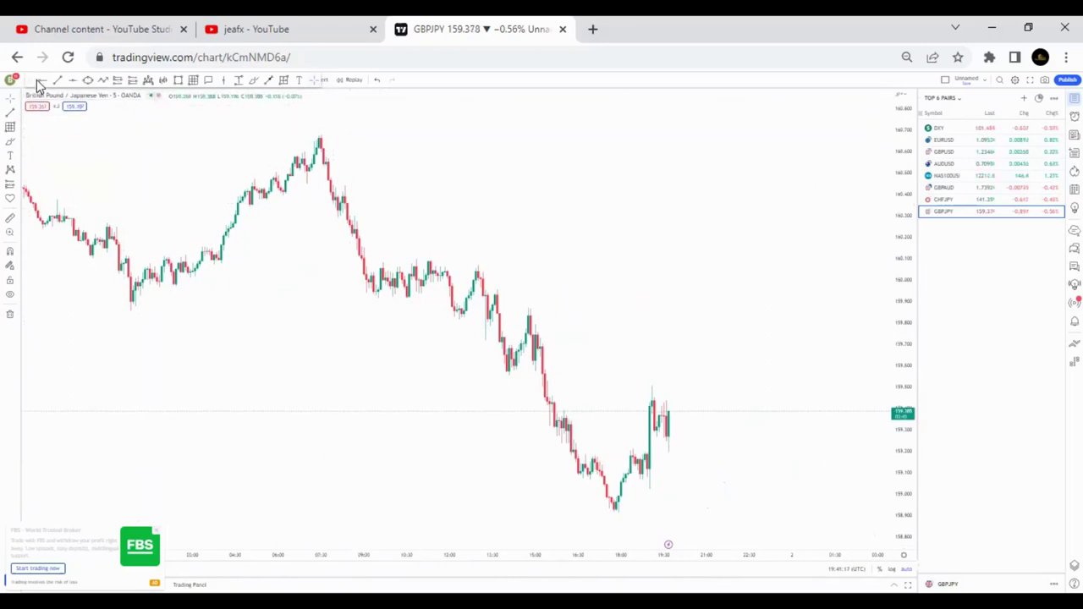
# - Move the floating drawing tools clear of the timeframe choices and switch the chart to the 1-hour timeframe
pyautogui.moveTo(29, 78); pyautogui.dragTo(296, 76)
pyautogui.click(138, 79)
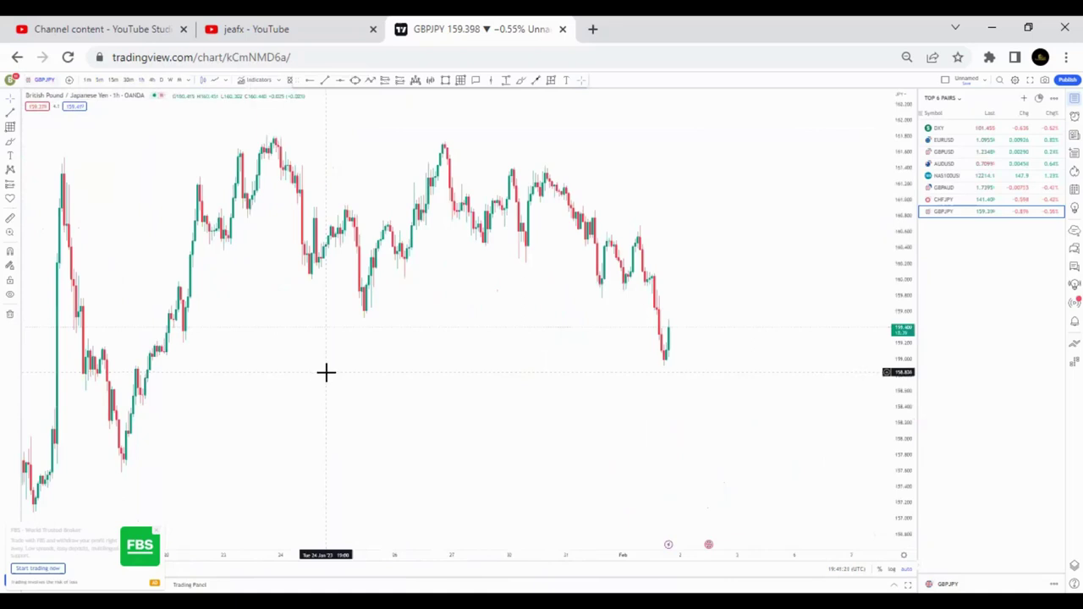
# - Examine the 1-hour GBPJPY history back to late November 2022 for an evening star at a swing high
pyautogui.moveTo(281, 372); pyautogui.dragTo(531, 373)
pyautogui.moveTo(434, 436); pyautogui.dragTo(471, 402)
pyautogui.moveTo(404, 482); pyautogui.dragTo(604, 482)
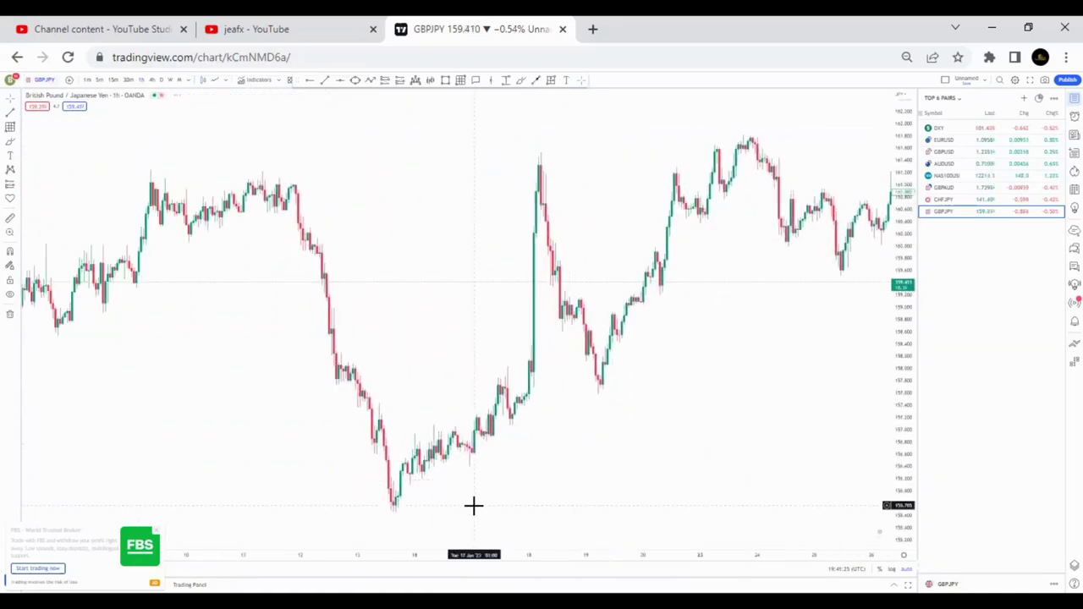
pyautogui.moveTo(508, 349); pyautogui.dragTo(227, 350)
pyautogui.moveTo(584, 352); pyautogui.dragTo(228, 373)
pyautogui.scroll(2, 356, 383)
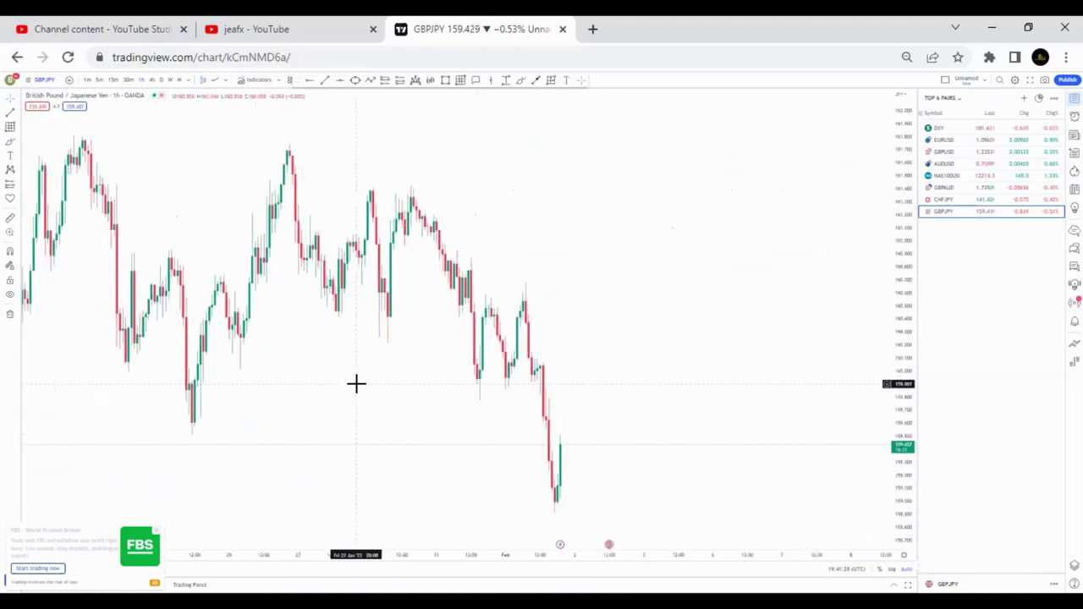
pyautogui.moveTo(289, 290); pyautogui.dragTo(853, 328)
pyautogui.moveTo(343, 380); pyautogui.dragTo(764, 341)
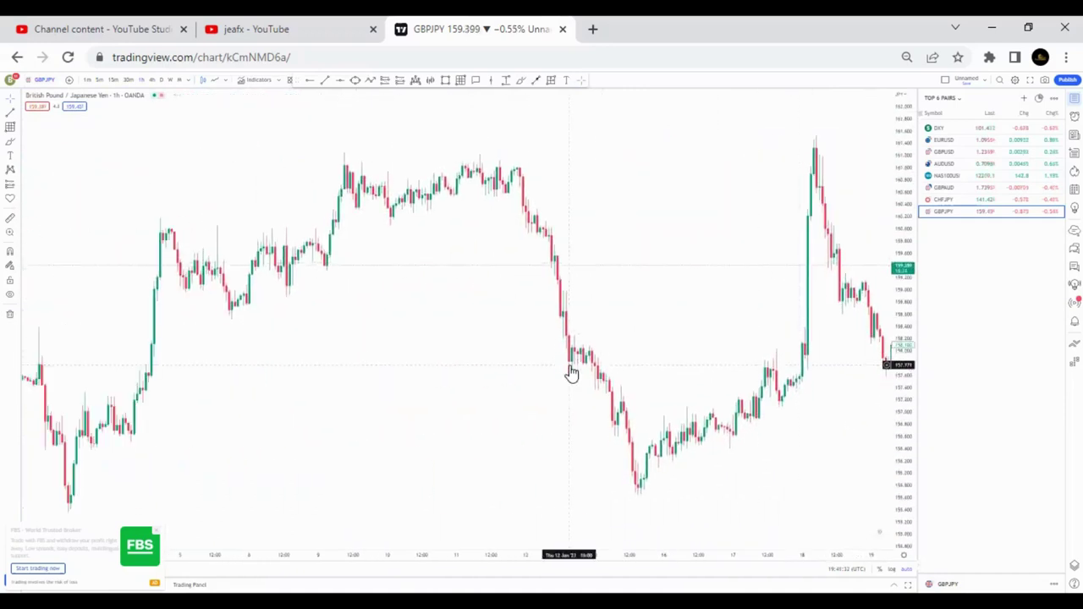
pyautogui.moveTo(469, 349); pyautogui.dragTo(709, 333)
pyautogui.moveTo(508, 439); pyautogui.dragTo(704, 402)
pyautogui.moveTo(370, 350); pyautogui.dragTo(308, 365)
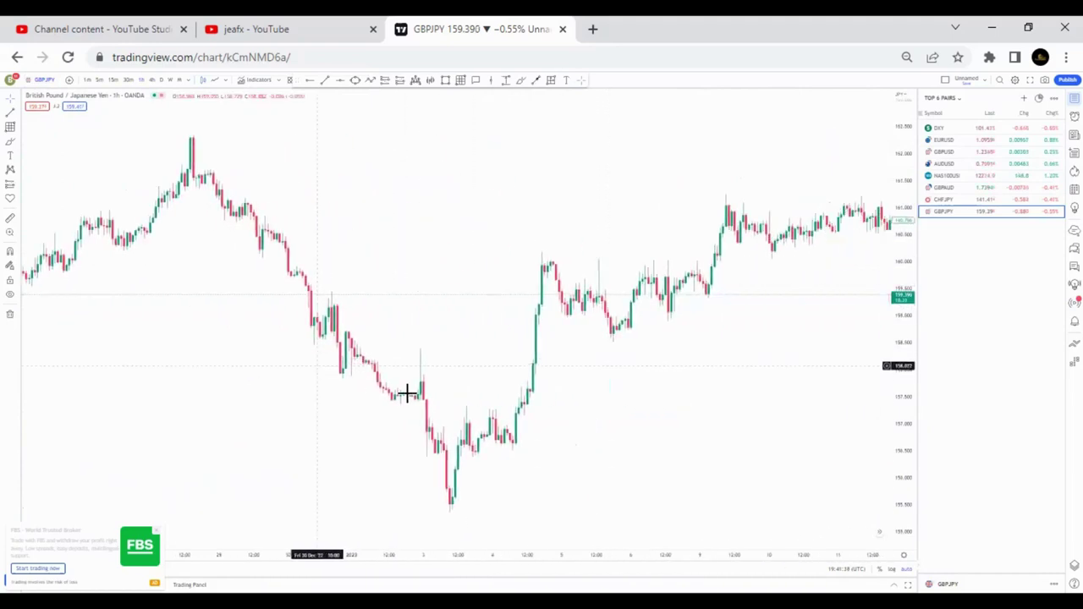
pyautogui.moveTo(555, 430); pyautogui.dragTo(506, 423)
pyautogui.scroll(2, 582, 482)
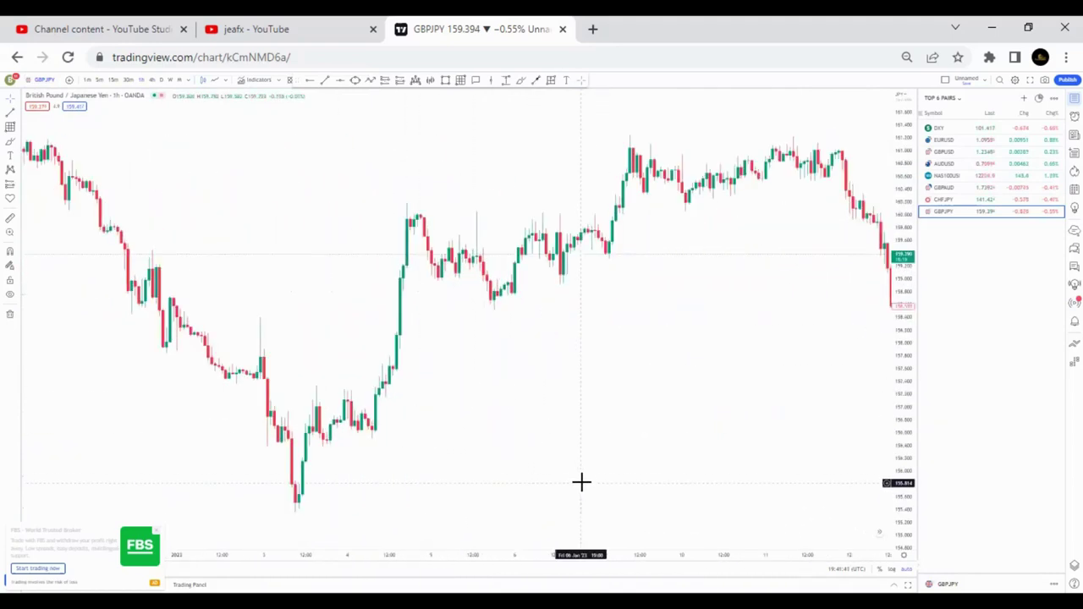
pyautogui.scroll(-2, 577, 472)
pyautogui.moveTo(237, 356); pyautogui.dragTo(736, 363)
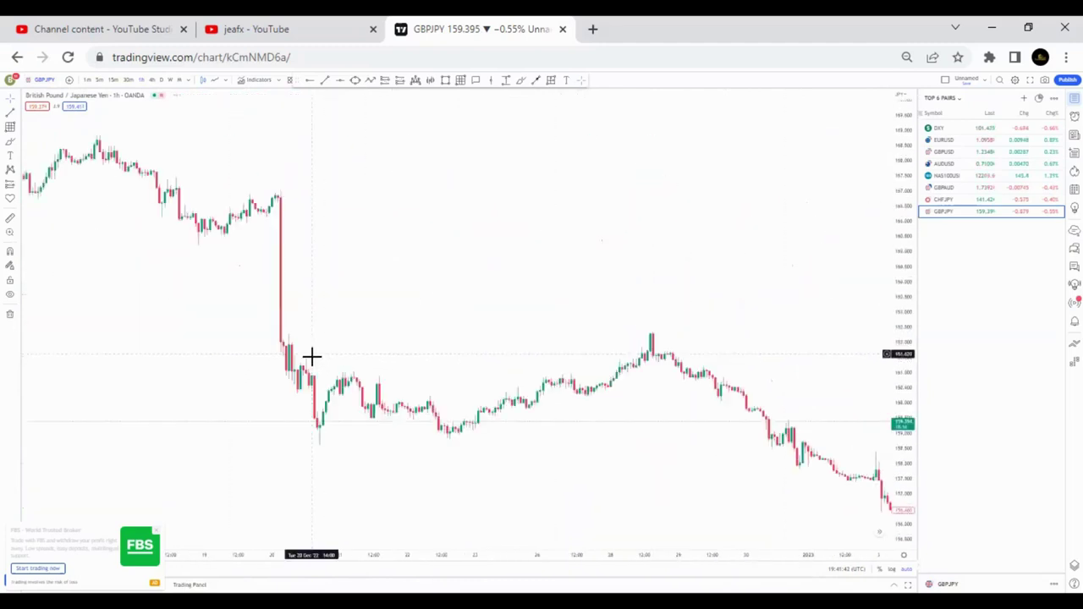
pyautogui.moveTo(382, 329); pyautogui.dragTo(629, 326)
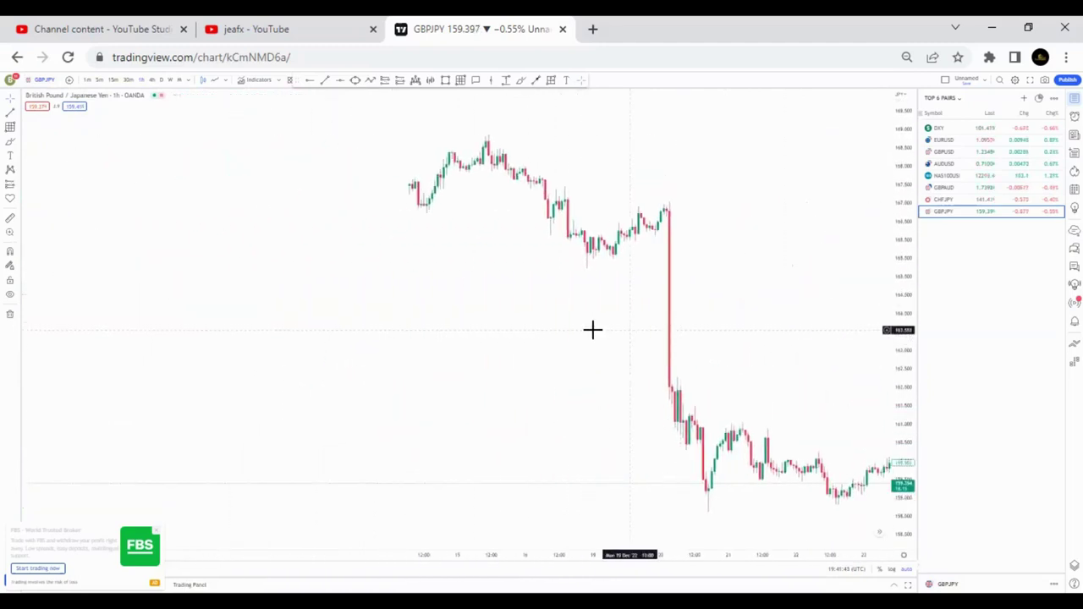
pyautogui.moveTo(444, 280); pyautogui.dragTo(716, 291)
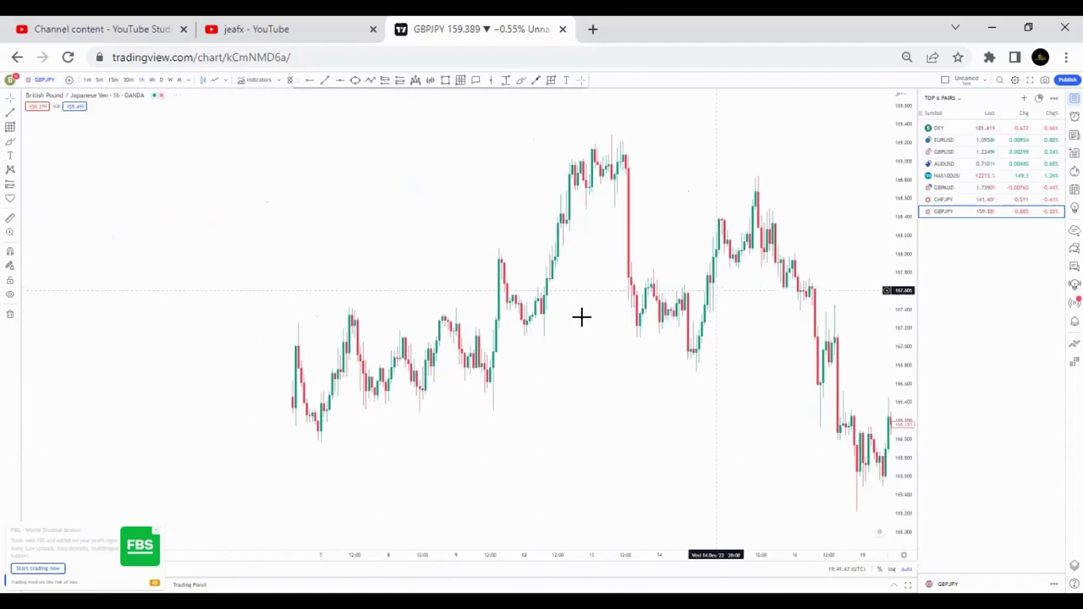
pyautogui.moveTo(550, 394); pyautogui.dragTo(645, 379)
pyautogui.moveTo(549, 423); pyautogui.dragTo(645, 412)
pyautogui.moveTo(397, 271); pyautogui.dragTo(725, 280)
pyautogui.scroll(2, 508, 216)
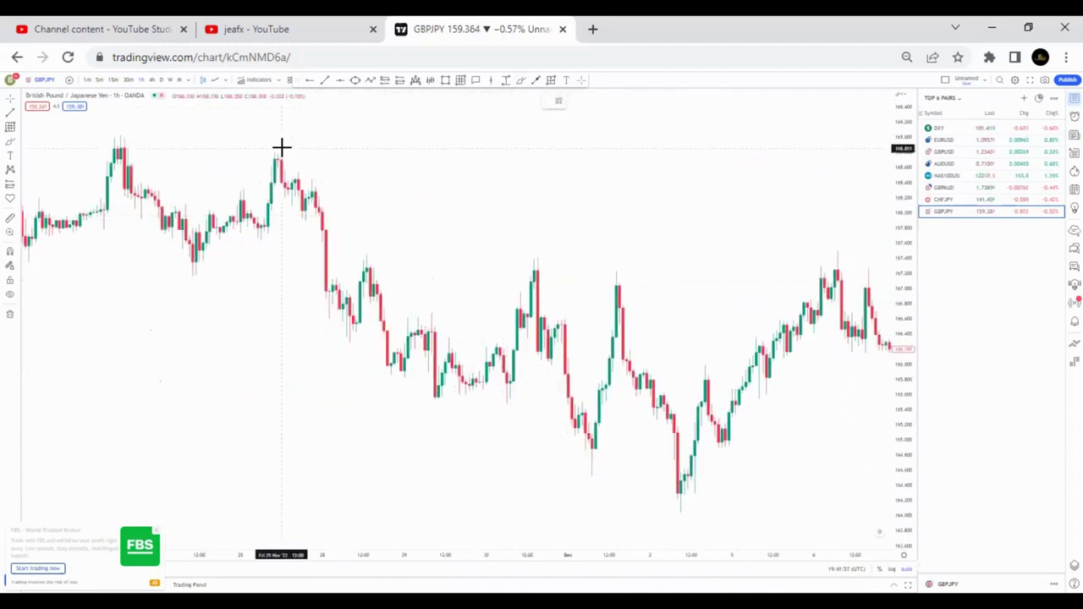
# - Mark the evening star at the 25 November peak with freehand brush loops and delete the last stroke
pyautogui.moveTo(270, 146)
pyautogui.mouseDown()
pyautogui.moveTo(259, 177)
pyautogui.moveTo(271, 177)
pyautogui.moveTo(279, 149)
pyautogui.moveTo(269, 165)
pyautogui.moveTo(280, 153)
pyautogui.moveTo(282, 188)
pyautogui.mouseUp()
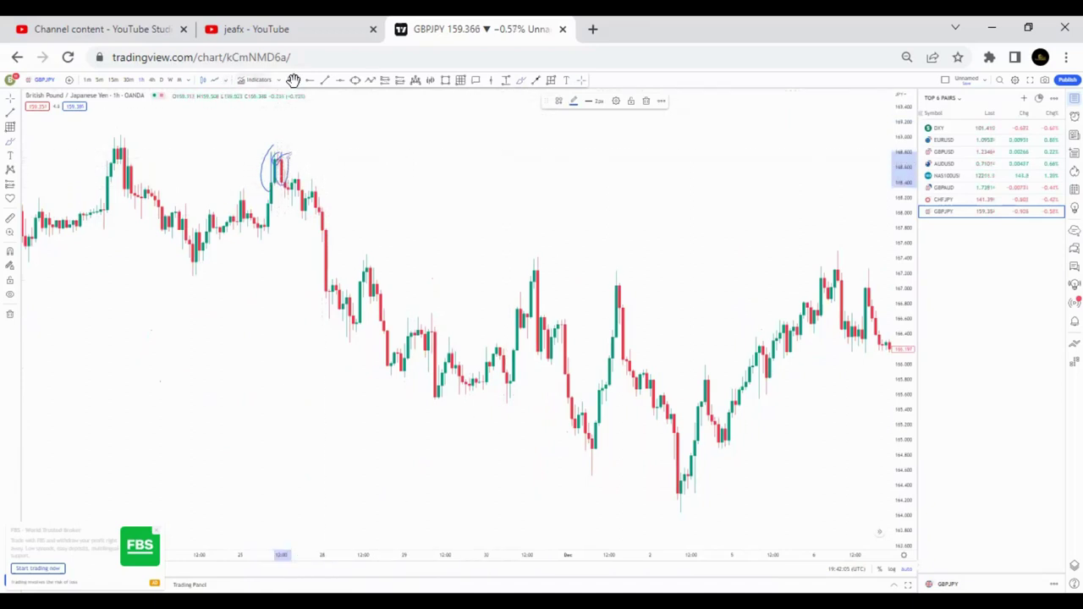
pyautogui.click(647, 102)
# - Place a short position below the 25 November peak with a stop of 0.451 above the high and the target at about 165.57
pyautogui.click(385, 82)
pyautogui.click(281, 182)
pyautogui.moveTo(279, 104); pyautogui.dragTo(281, 145)
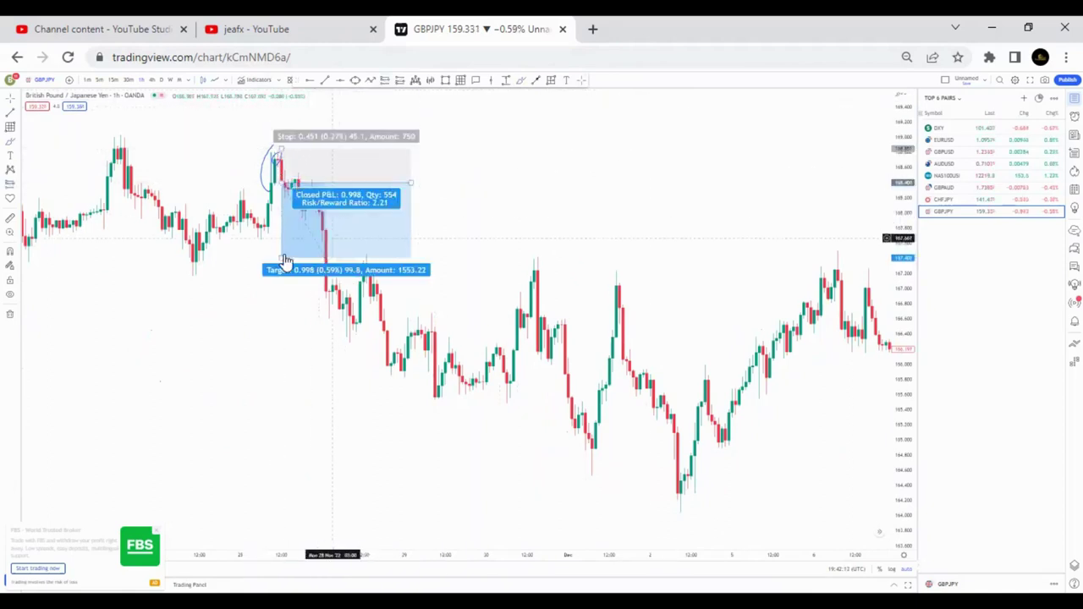
pyautogui.moveTo(283, 258); pyautogui.dragTo(283, 396)
pyautogui.scroll(-1, 201, 356)
pyautogui.scroll(-1, 201, 356)
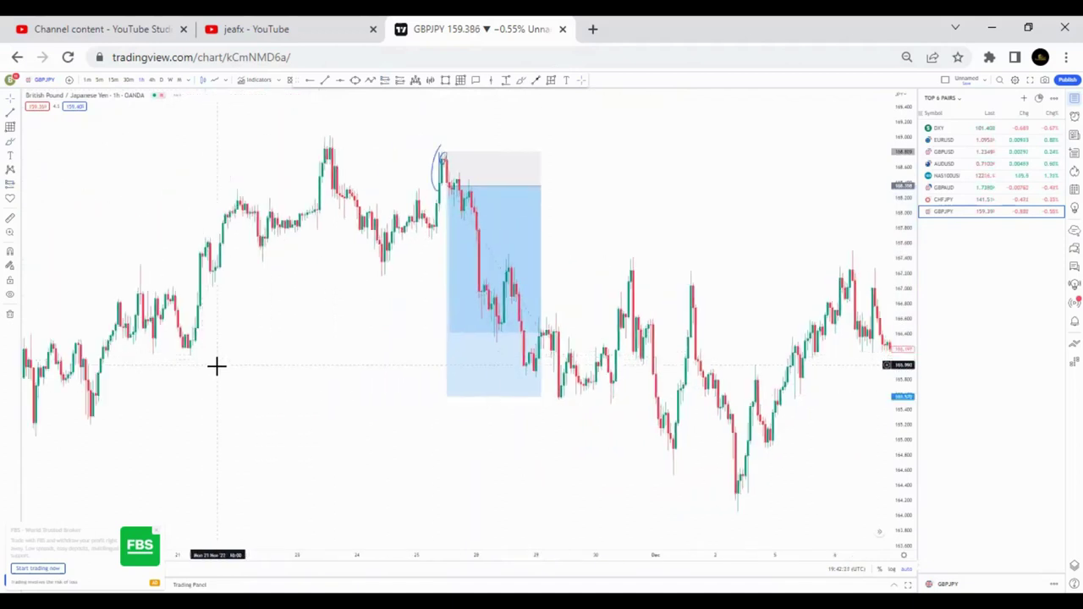
# - Remove all the drawings from the 1-hour chart
pyautogui.click(9, 315)
pyautogui.click(65, 320)
pyautogui.hscroll(5, 143, 322)
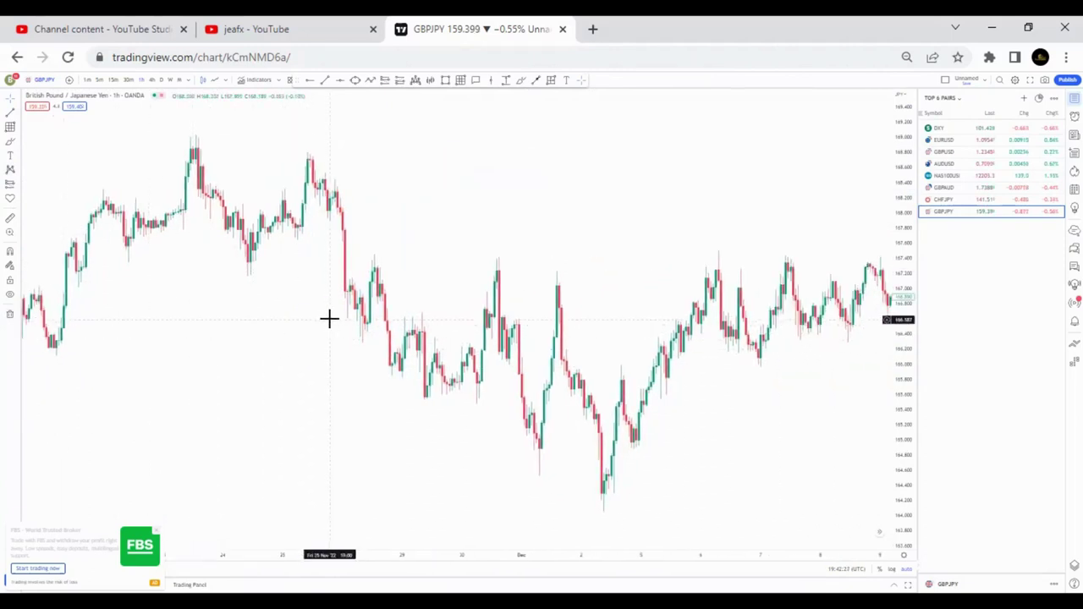
pyautogui.scroll(-6, 330, 319)
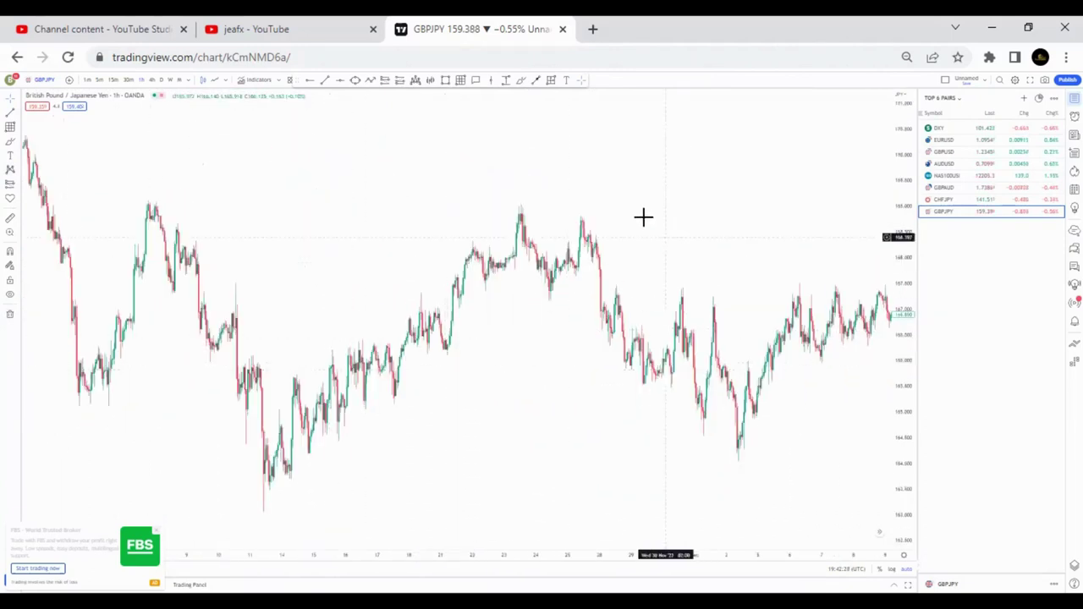
# - Trace the fall into the 4 November 2022 low with freehand brush strokes and delete the loop drawn around the low
pyautogui.moveTo(485, 338); pyautogui.dragTo(663, 450)
pyautogui.scroll(4, 664, 450)
pyautogui.moveTo(234, 435); pyautogui.dragTo(526, 437)
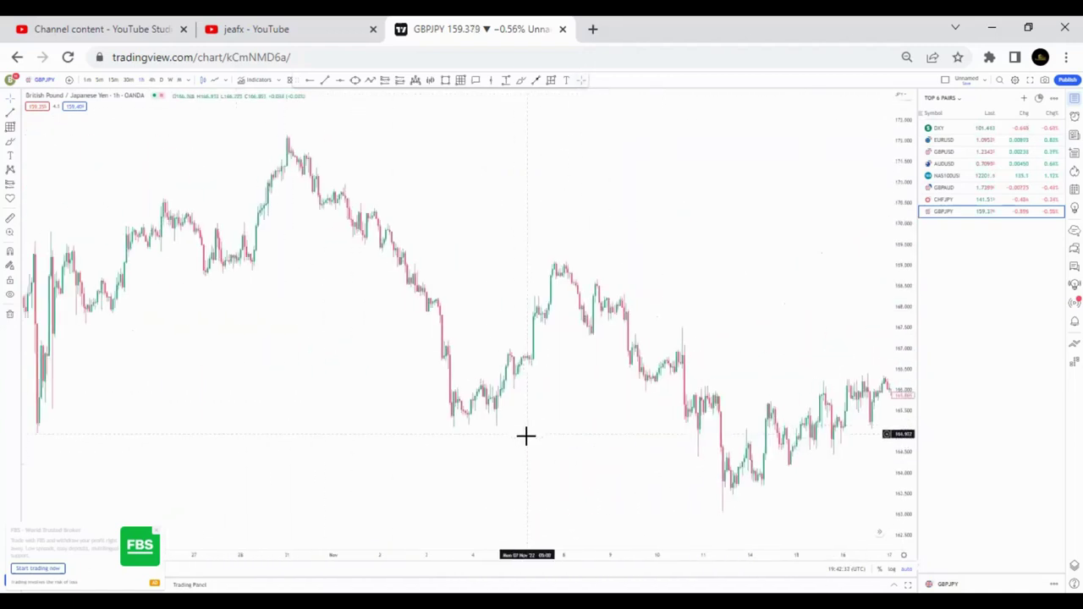
pyautogui.scroll(3, 527, 436)
pyautogui.moveTo(914, 494); pyautogui.dragTo(913, 428)
pyautogui.moveTo(474, 471); pyautogui.dragTo(640, 383)
pyautogui.scroll(3, 627, 461)
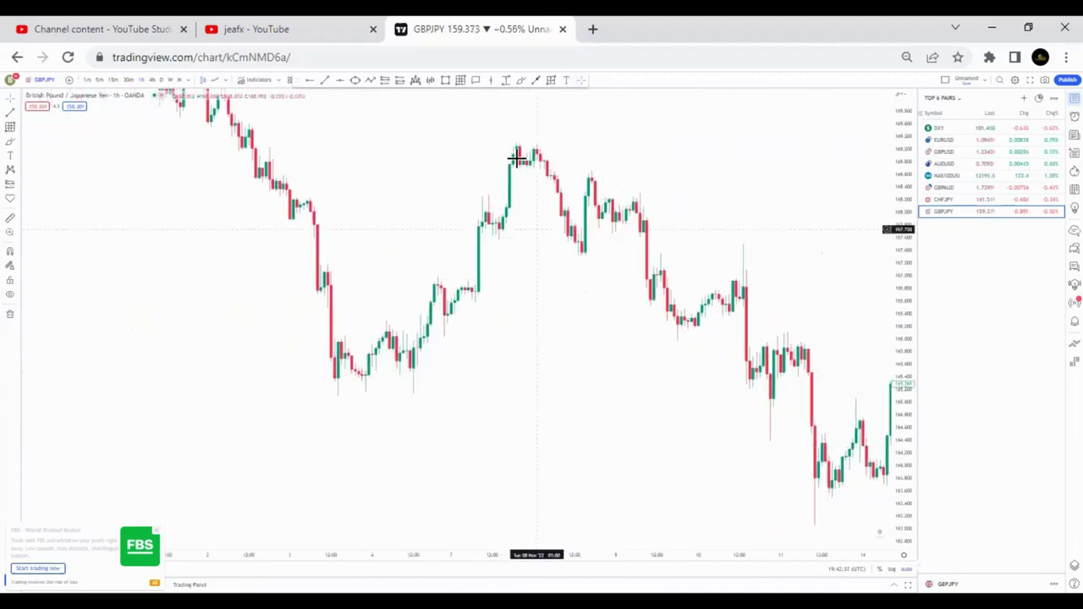
pyautogui.click(523, 81)
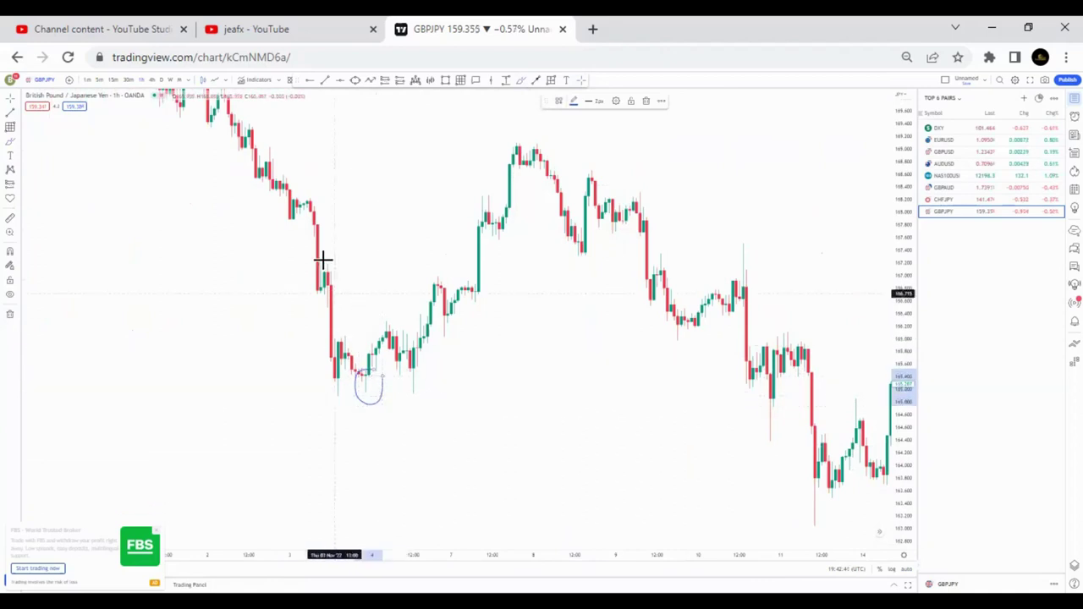
pyautogui.moveTo(303, 209)
pyautogui.mouseDown()
pyautogui.moveTo(340, 391)
pyautogui.moveTo(345, 346)
pyautogui.moveTo(362, 381)
pyautogui.mouseUp()
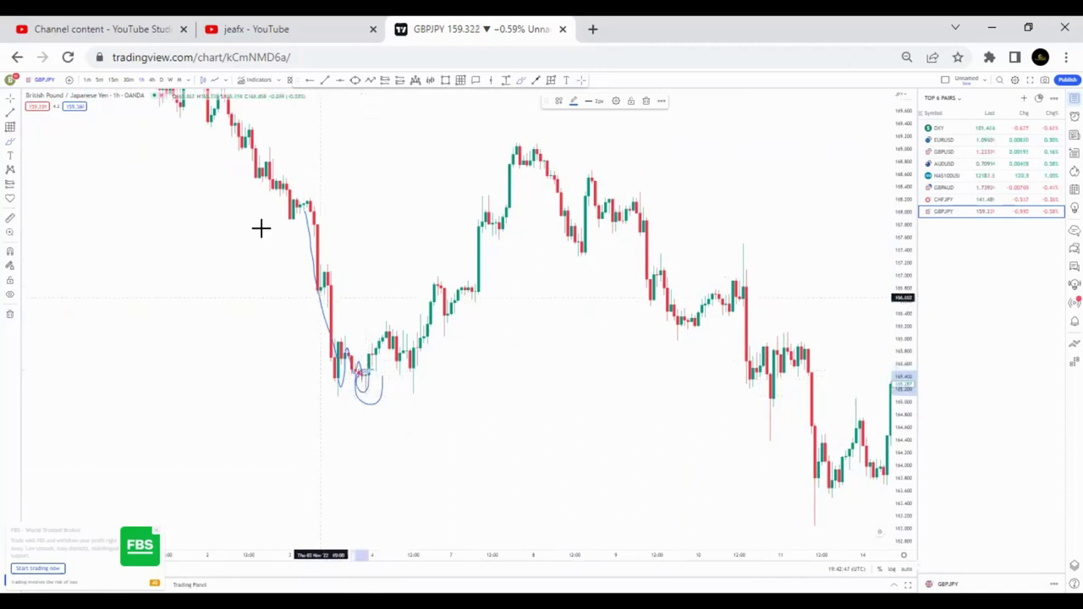
pyautogui.click(647, 103)
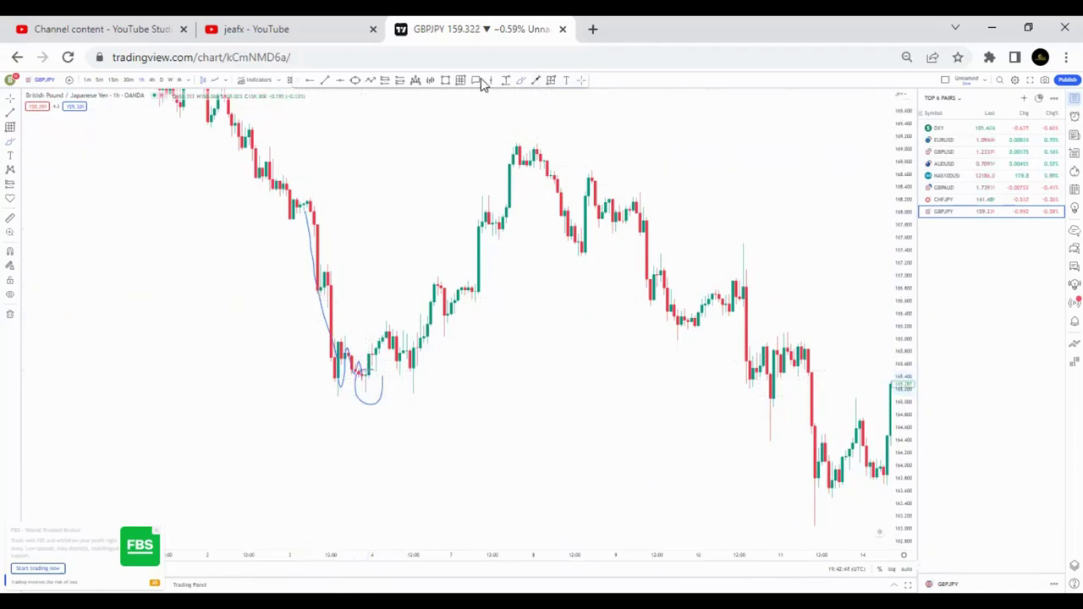
pyautogui.click(380, 387)
pyautogui.press('Delete')
# - Place a long position above the 4 November low at 165.712 with a 0.626 stop and a 3.396 target, and narrow its width
pyautogui.click(372, 358)
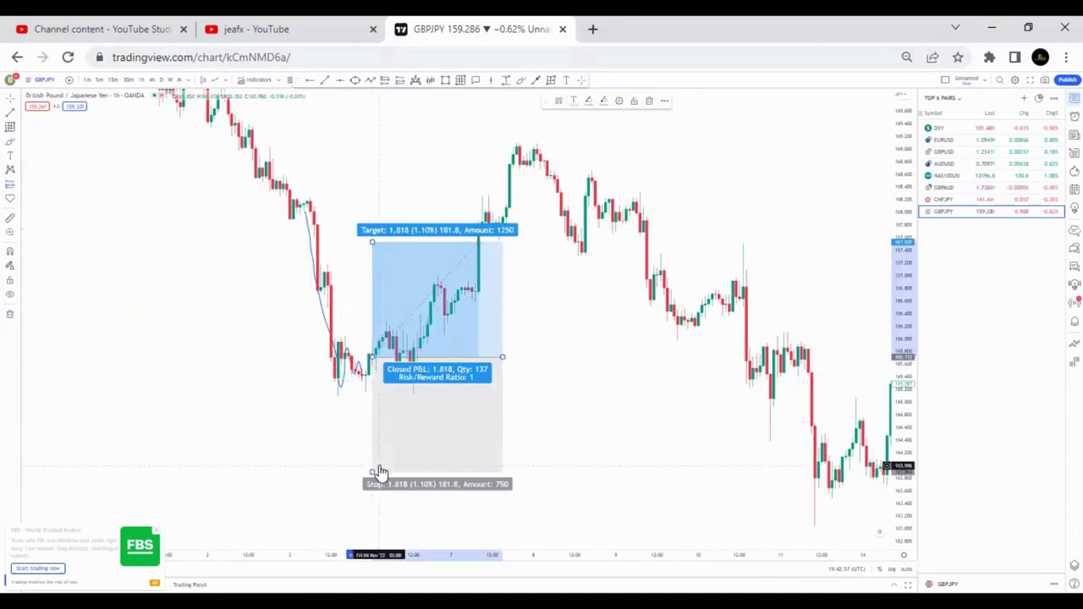
pyautogui.moveTo(370, 471); pyautogui.dragTo(355, 396)
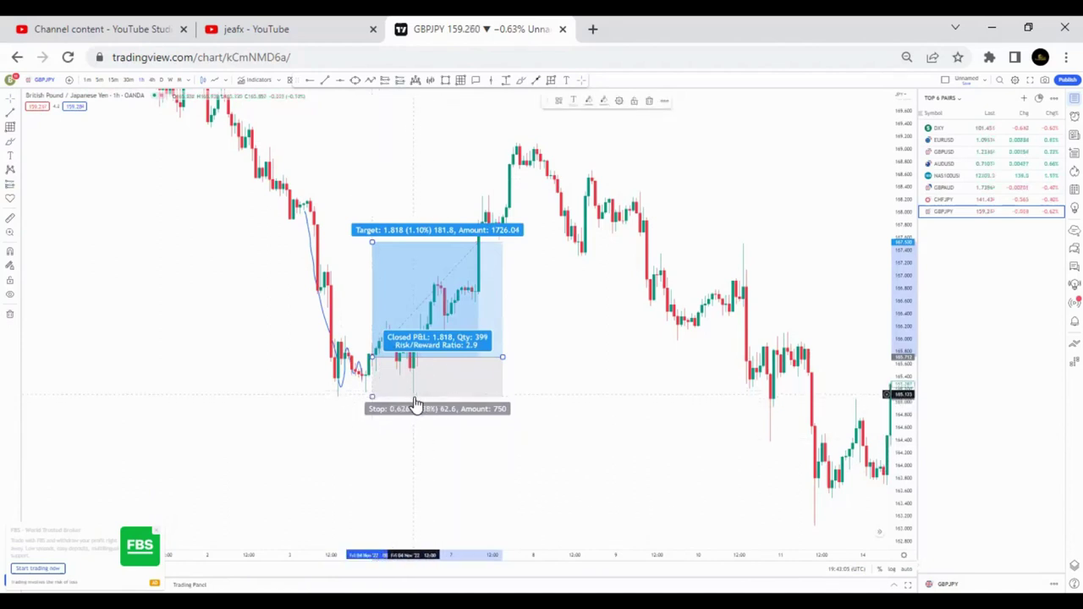
pyautogui.moveTo(448, 466); pyautogui.dragTo(461, 506)
pyautogui.moveTo(383, 283)
pyautogui.mouseDown()
pyautogui.moveTo(370, 175)
pyautogui.moveTo(378, 182)
pyautogui.mouseUp()
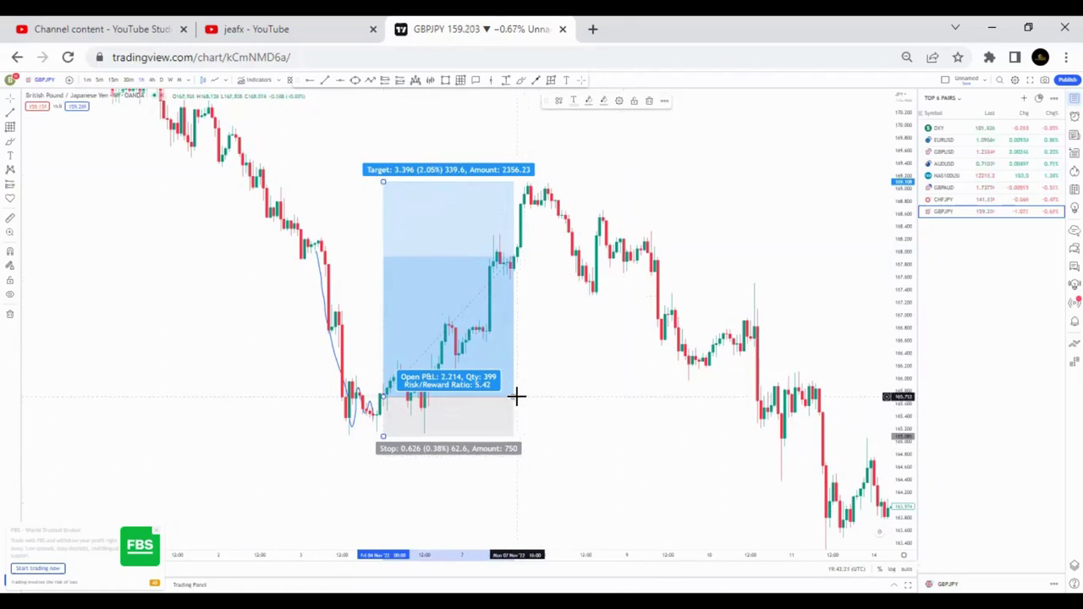
pyautogui.moveTo(516, 396); pyautogui.dragTo(494, 396)
# - Draw a horizontal ray level with the 8 November peak and lower the long position's target to it, 3.346 above entry
pyautogui.moveTo(216, 356); pyautogui.dragTo(227, 403)
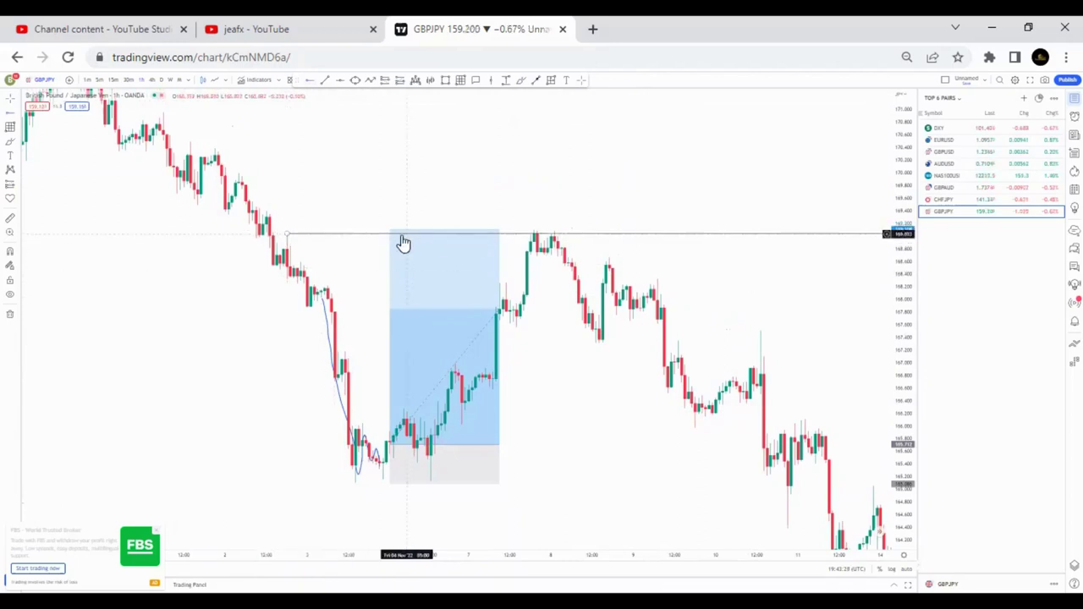
pyautogui.click(393, 233)
pyautogui.moveTo(392, 234); pyautogui.dragTo(394, 237)
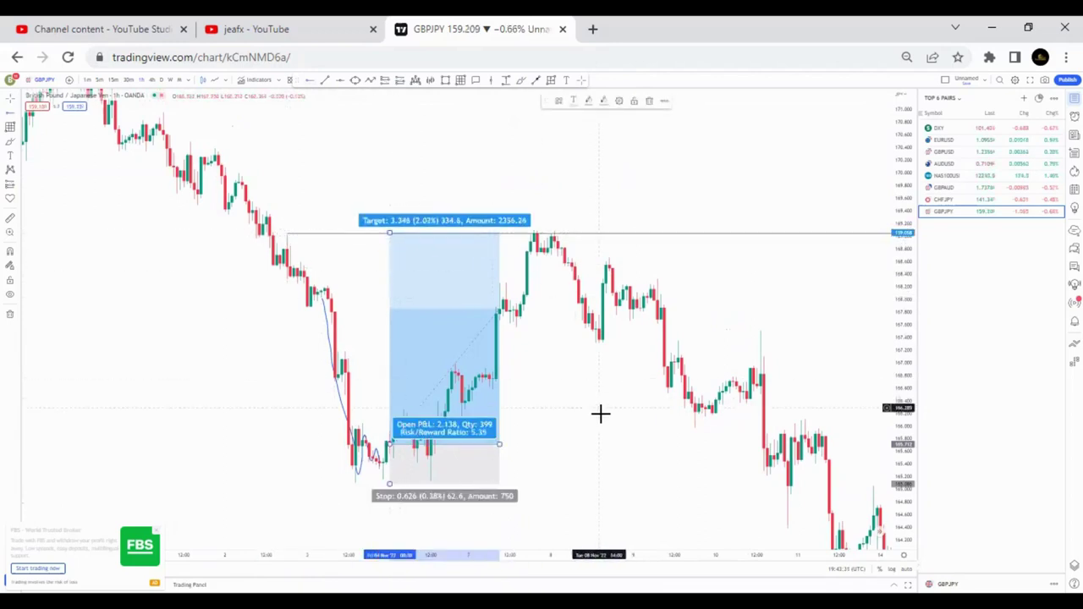